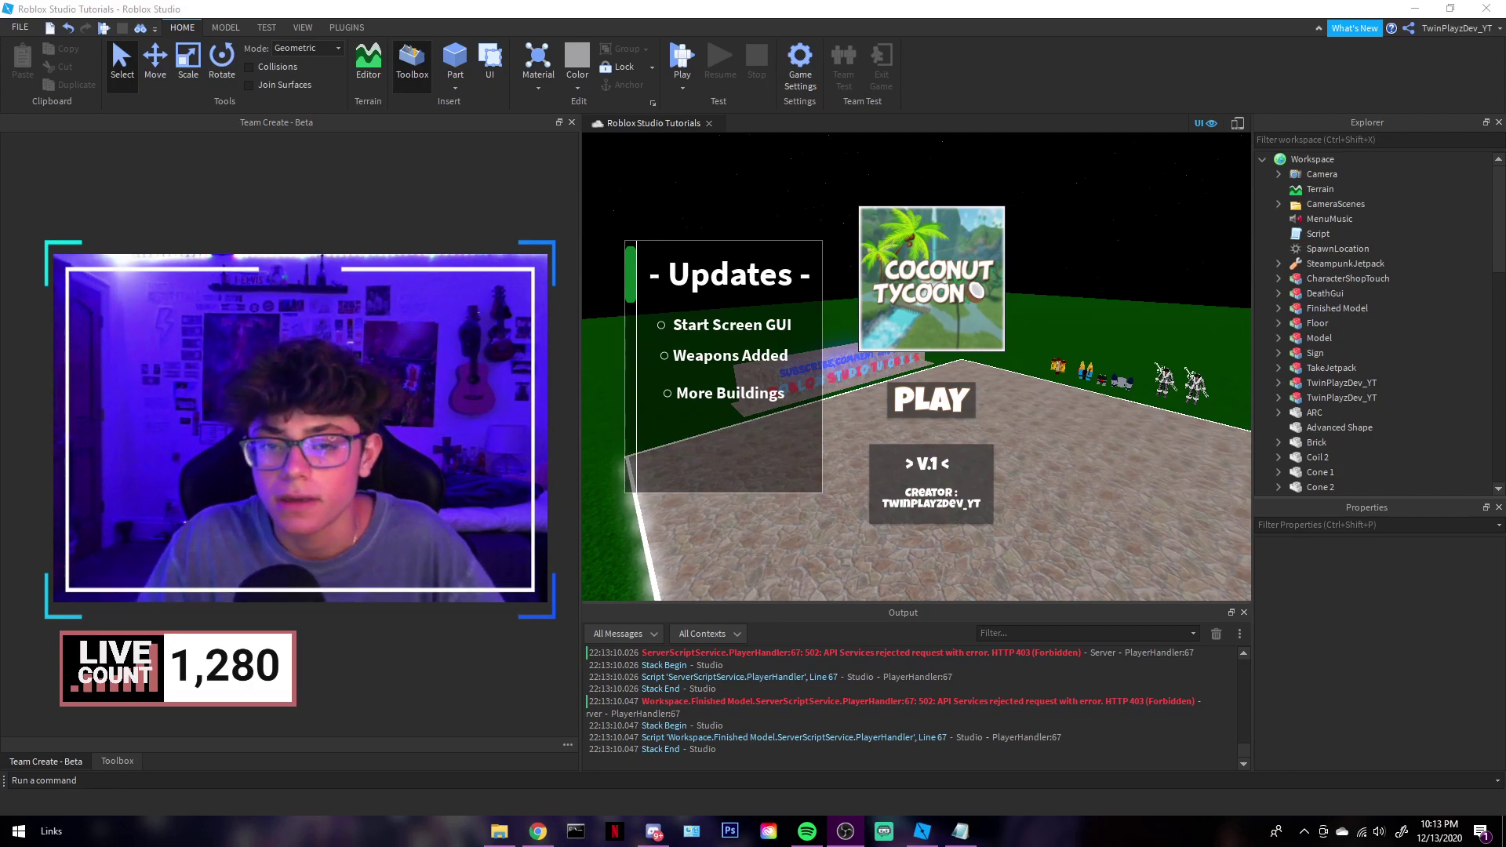
right_drag(1047, 295, 1080, 275)
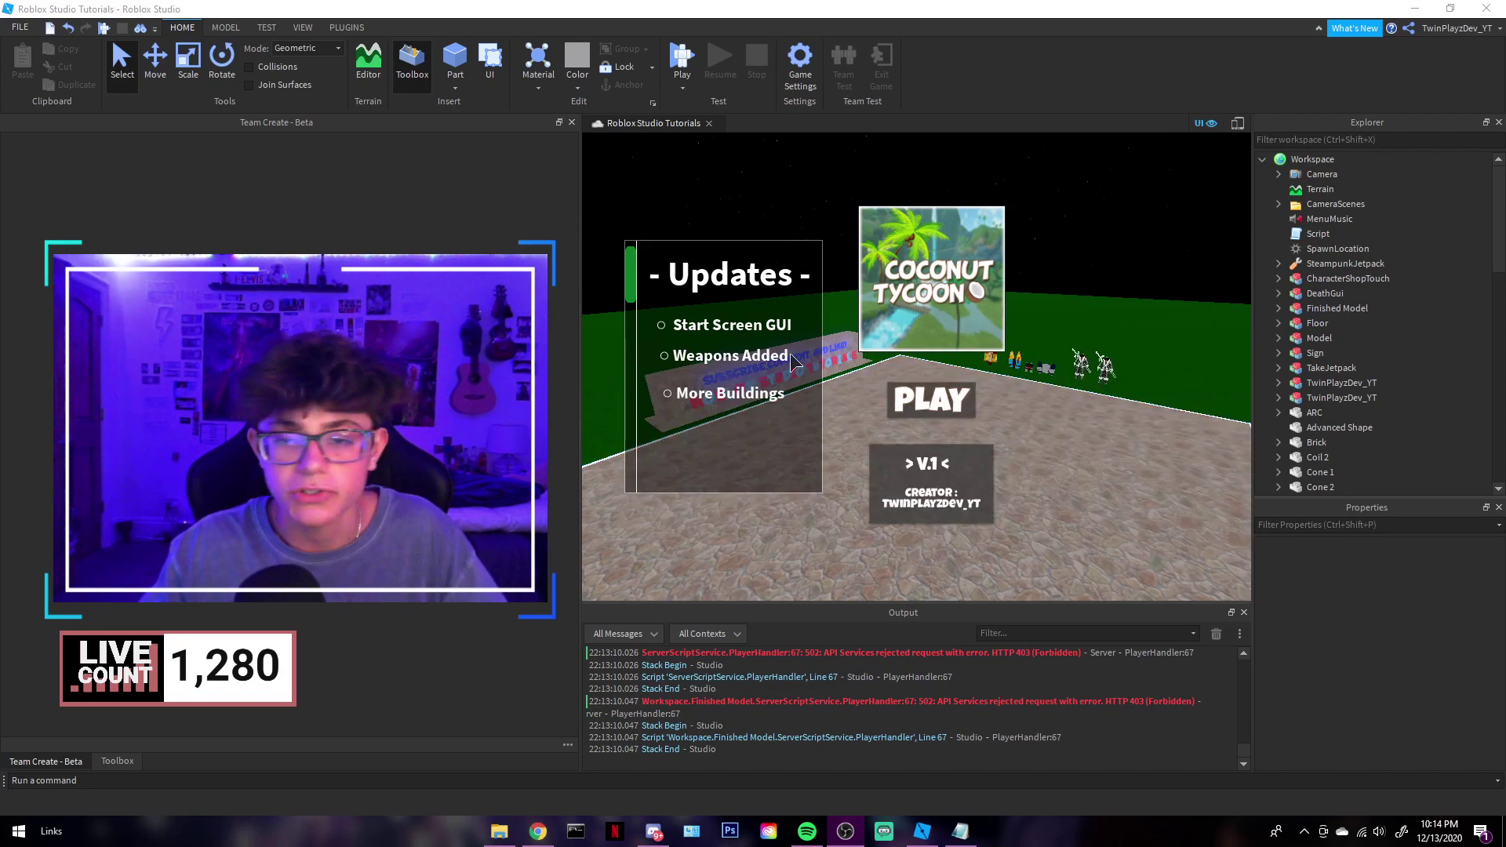
click(1058, 267)
mouse_move(1059, 267)
right_down()
mouse_move(1106, 260)
mouse_move(1048, 266)
right_up()
click(1200, 122)
click(1200, 123)
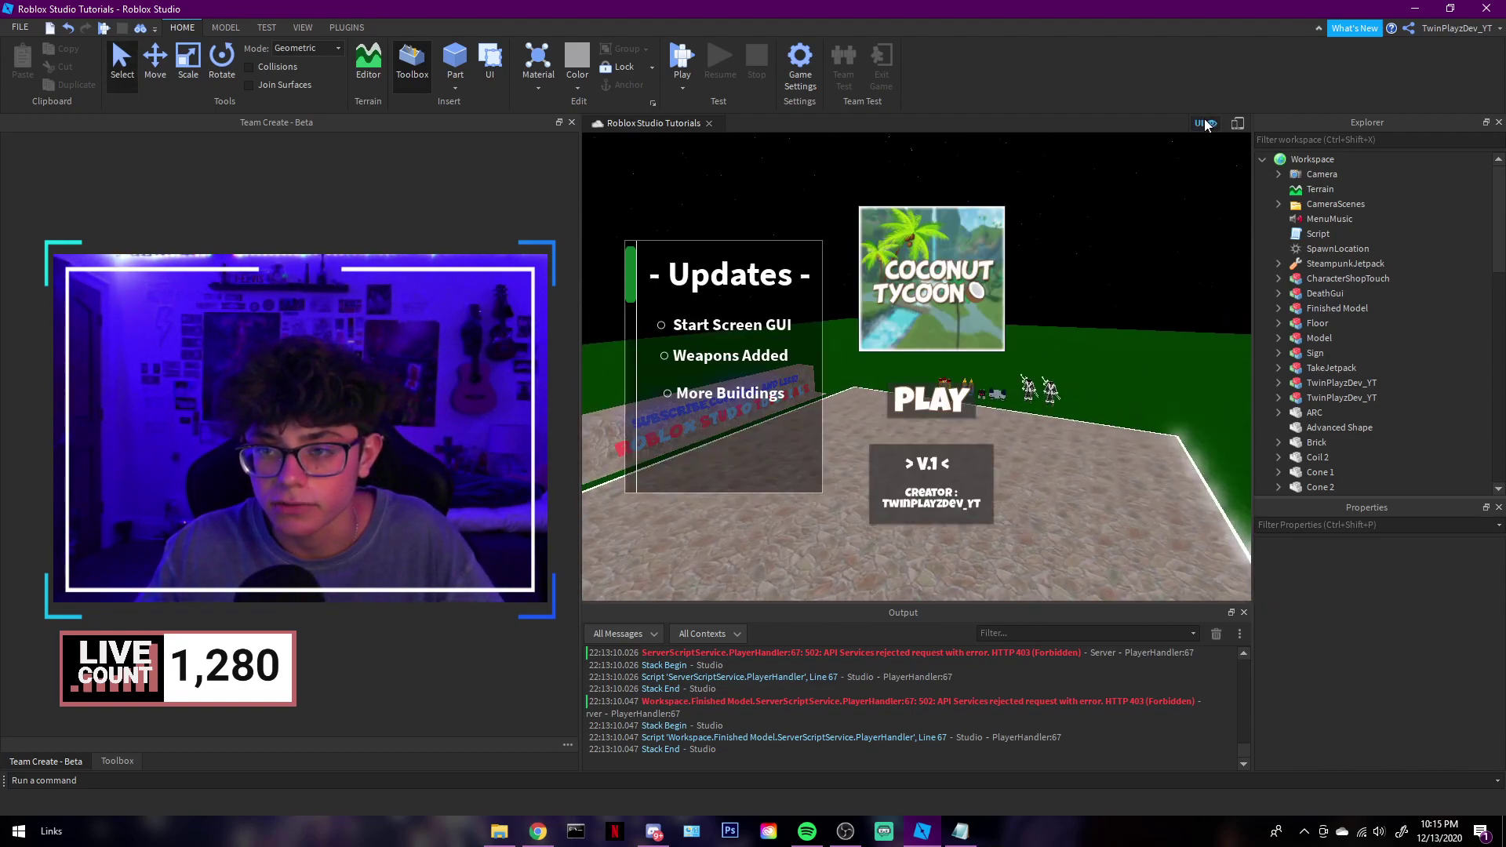
key(a)
scroll(1464, 347, down, 8)
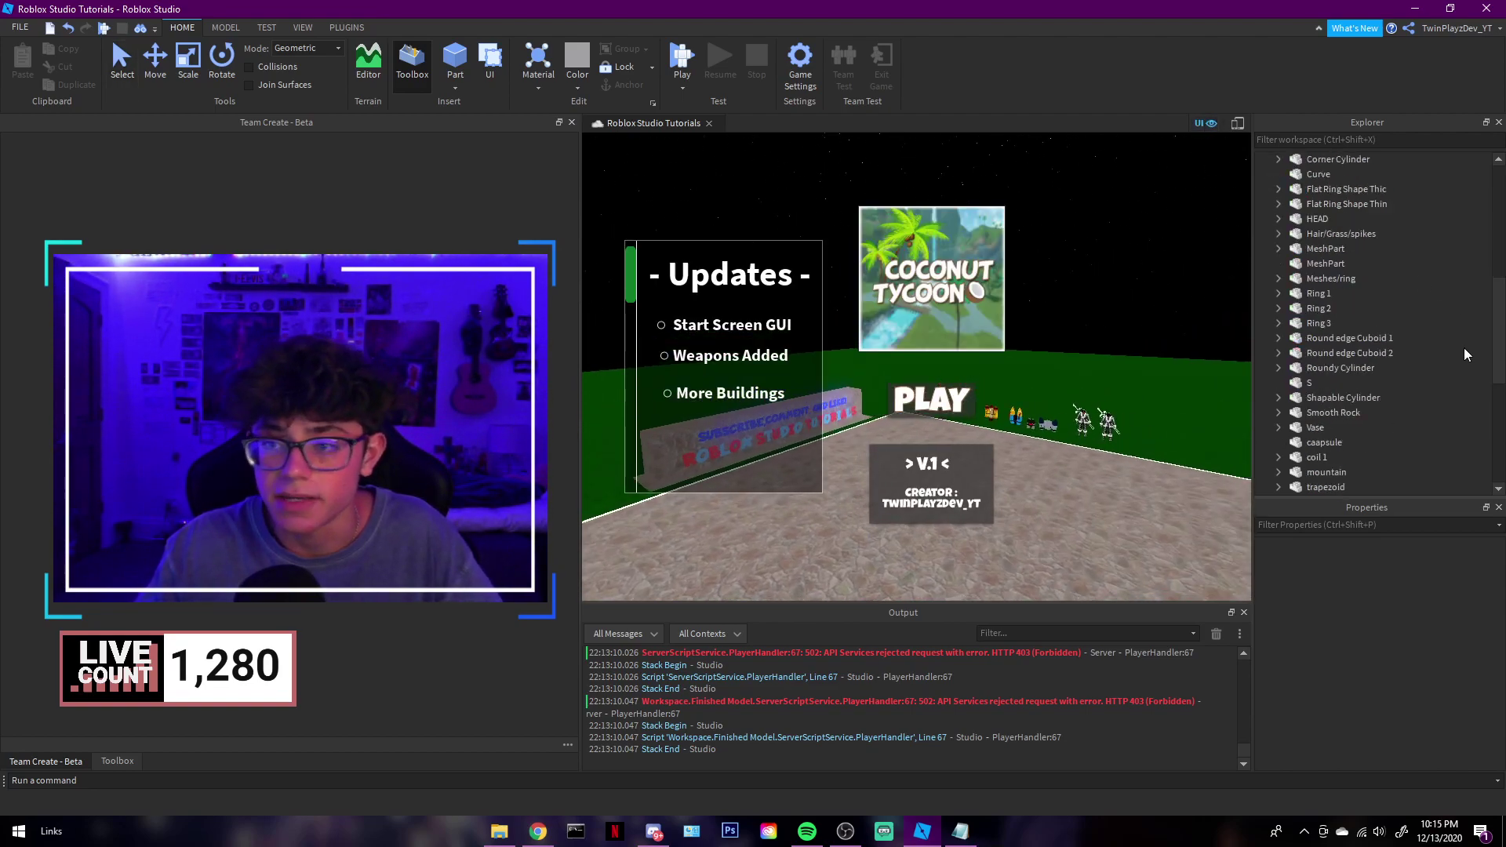
scroll(1448, 369, up, 8)
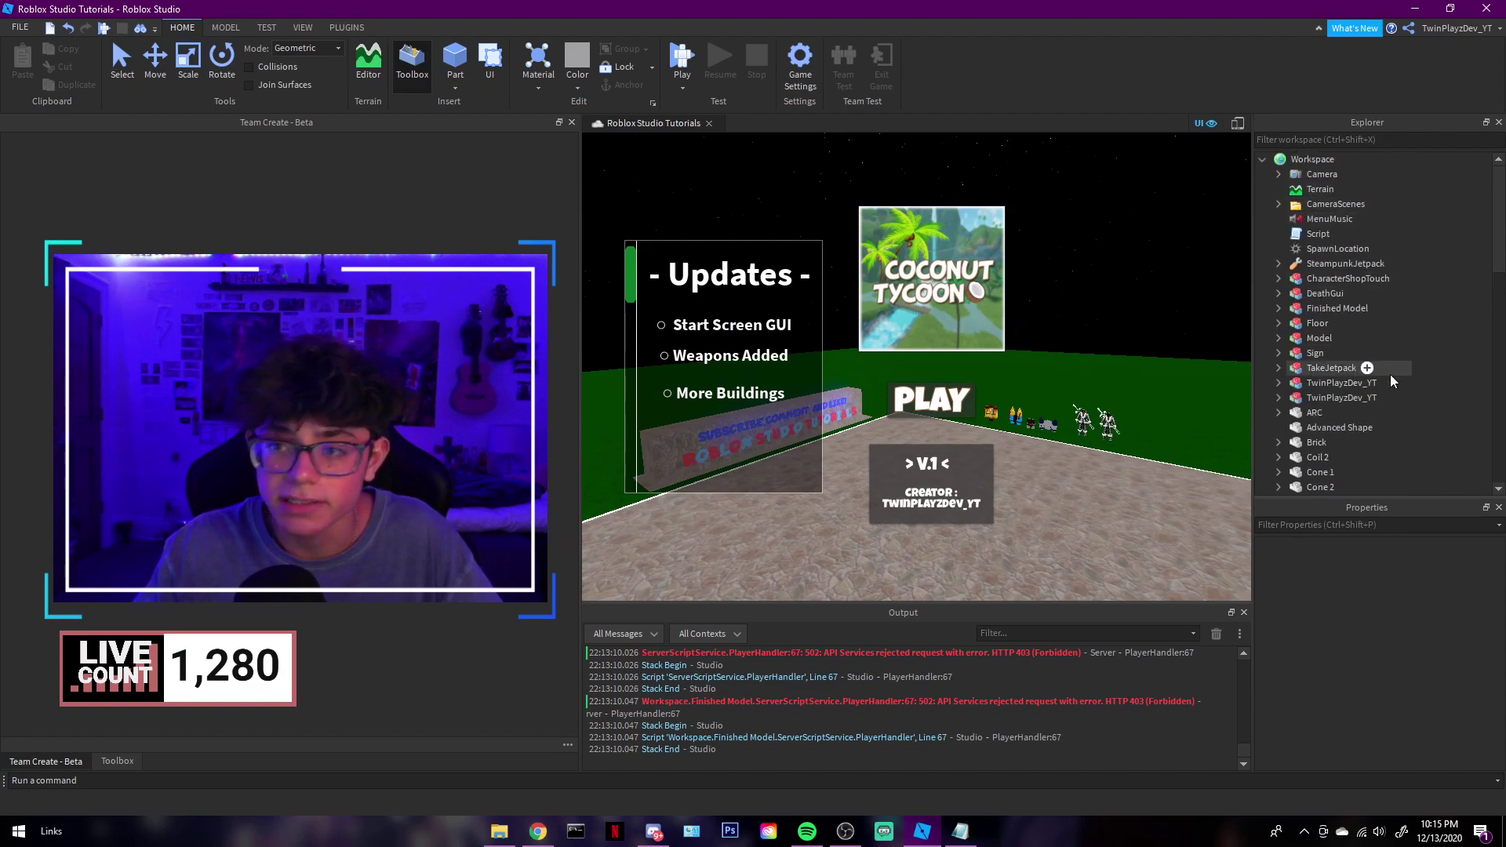
Expand the CameraScenes folder, hide the UI overlay in the viewport, and look over models 1 and 2 in the folder
click(1280, 204)
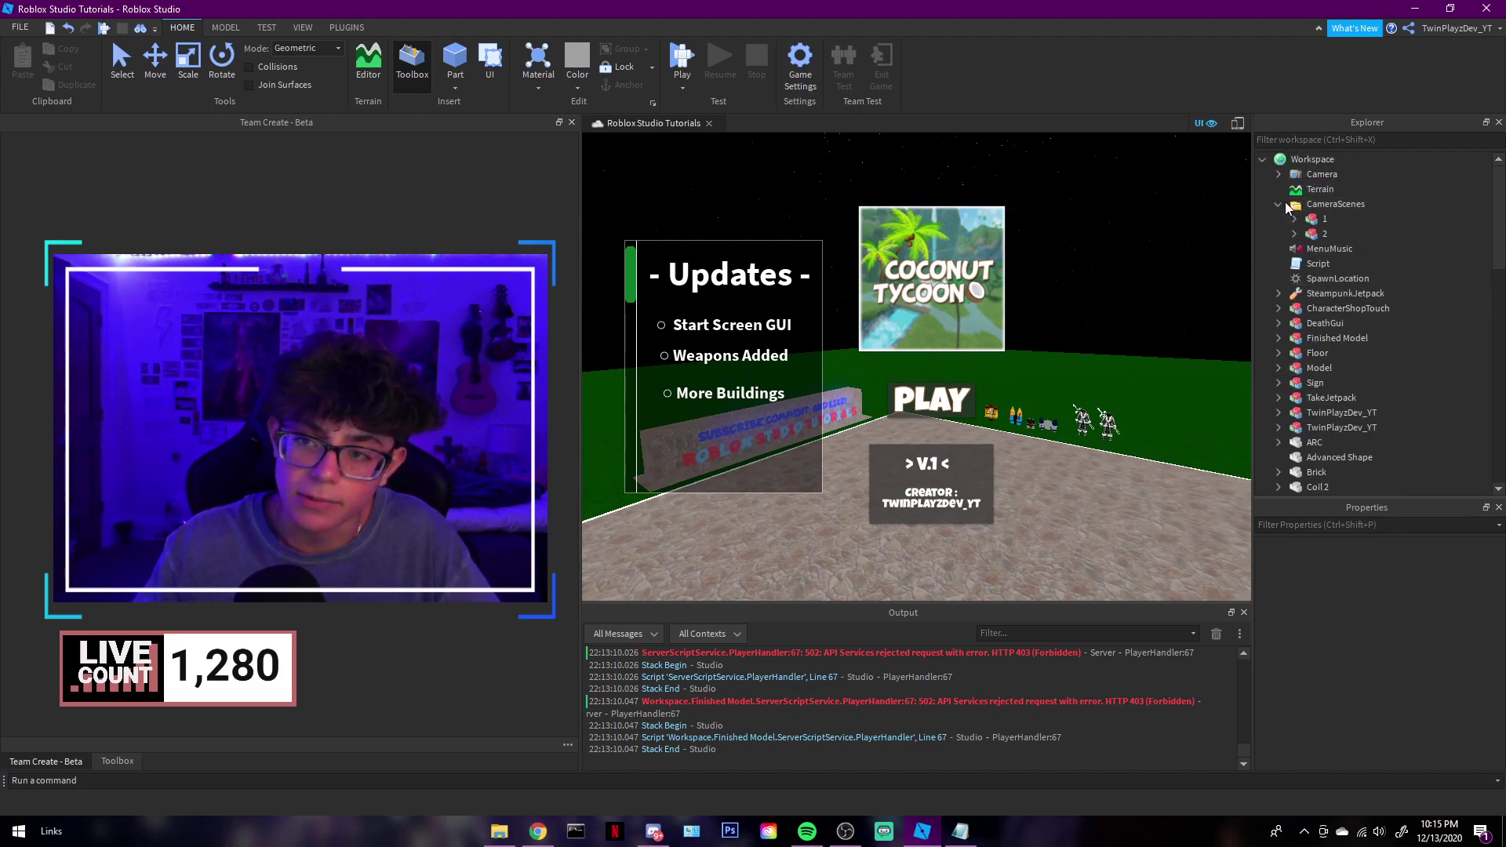
click(1204, 124)
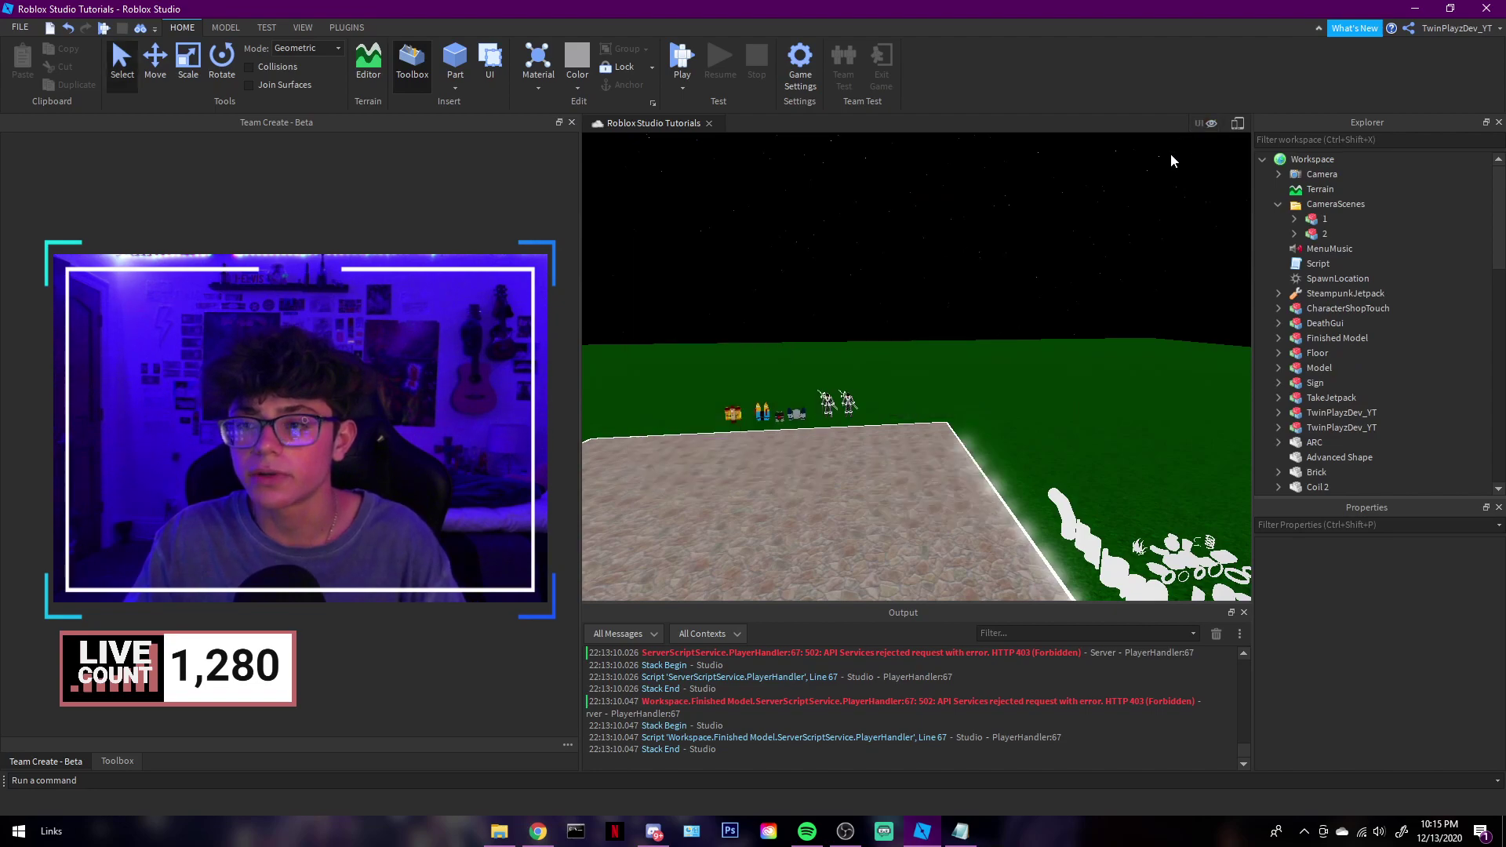
scroll(1029, 269, down, 3)
right_drag(1029, 268, 1067, 286)
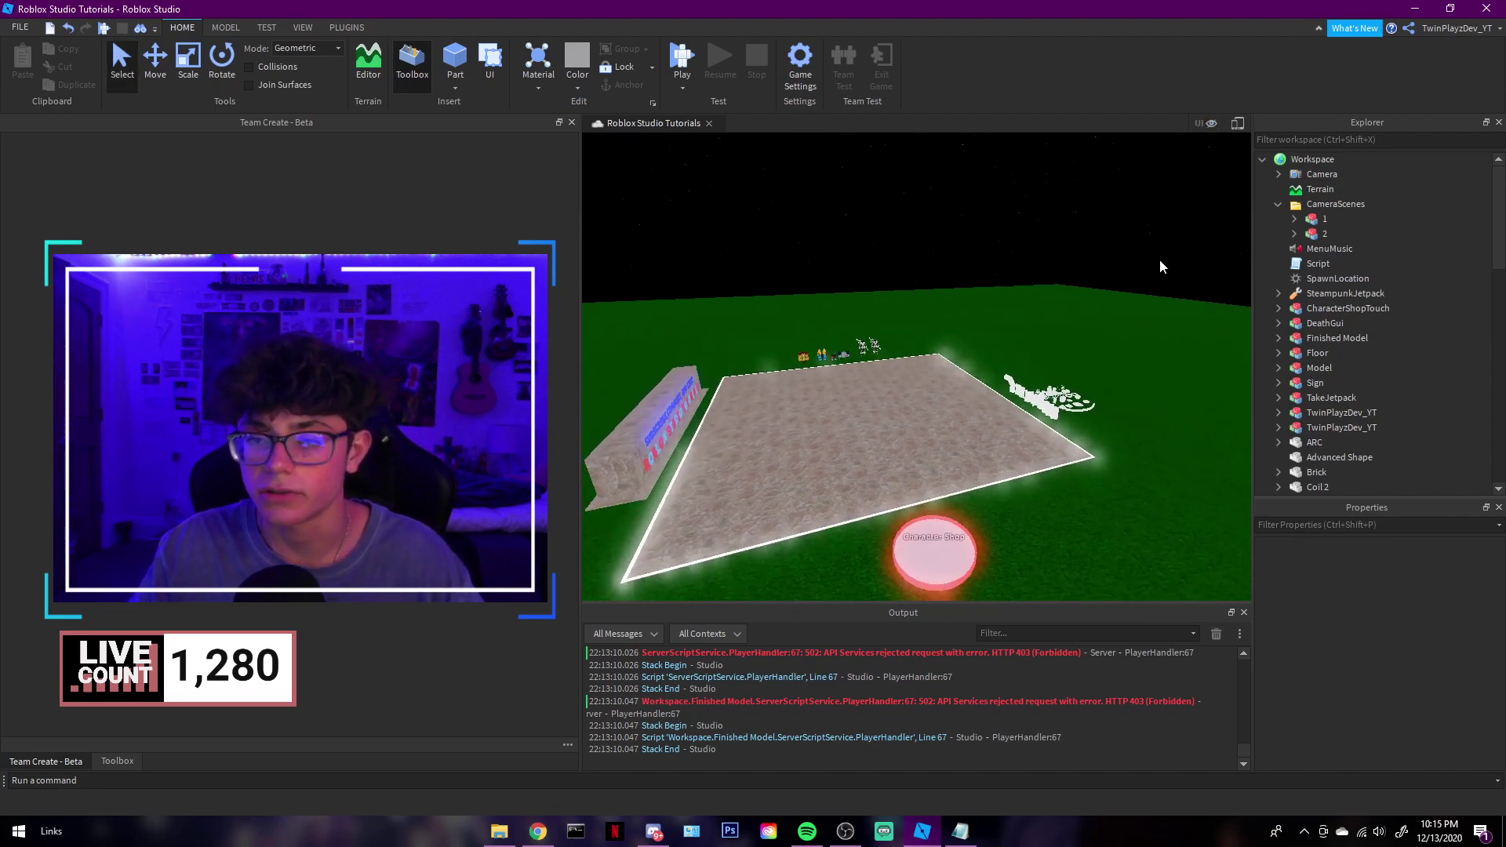
click(1311, 222)
scroll(1129, 232, down, 3)
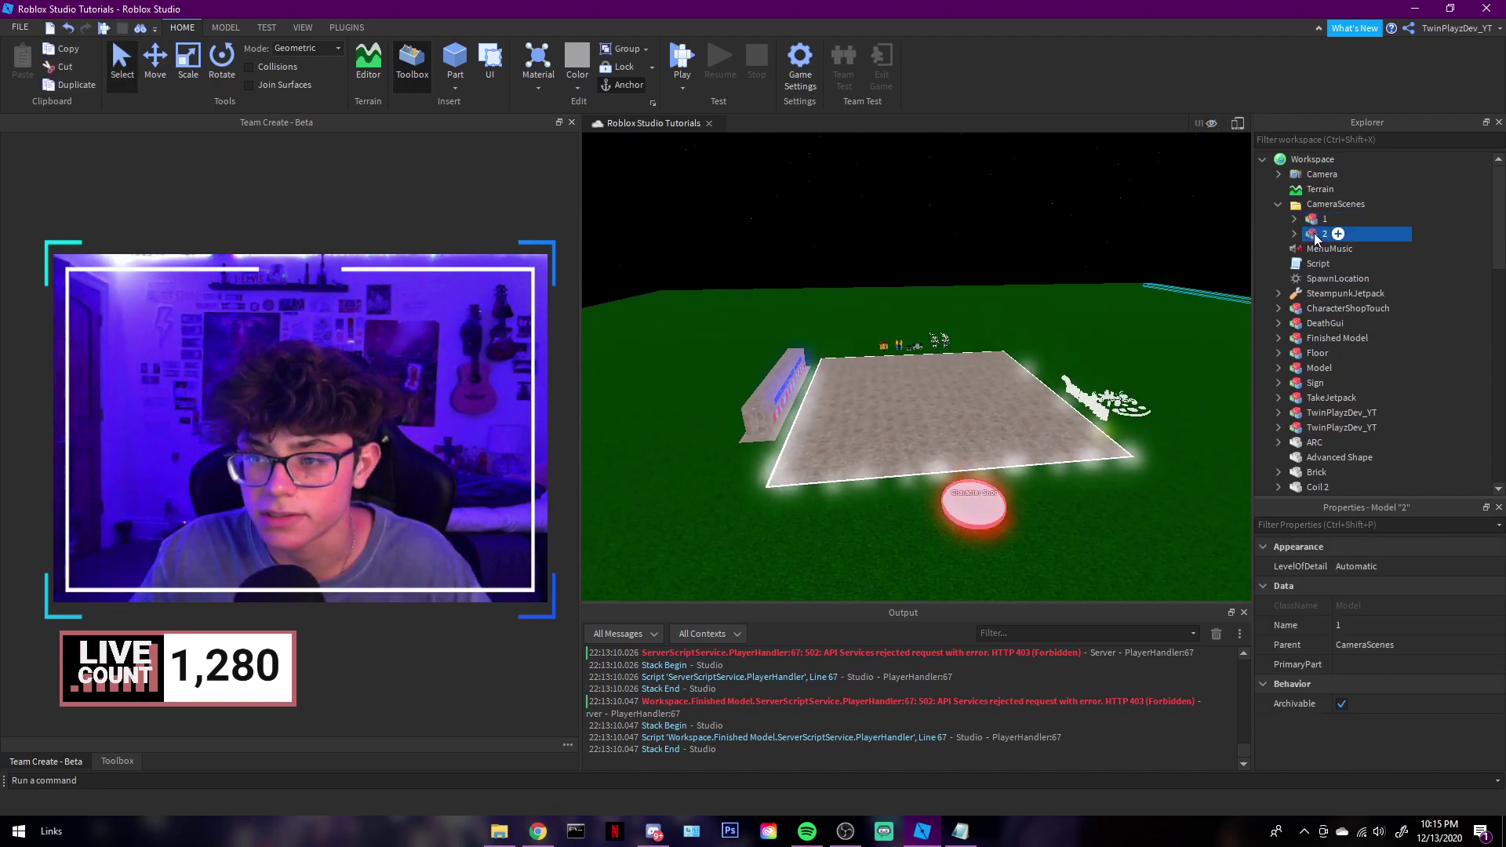
click(1316, 234)
right_drag(1142, 246, 1087, 268)
scroll(1143, 255, up, 2)
Expand model 1 in CameraScenes and select its parts 1 and 2 with the Move tool to examine their positions
click(1324, 219)
click(1294, 219)
click(1333, 234)
right_drag(909, 270, 908, 231)
click(216, 74)
click(153, 69)
click(1338, 249)
right_drag(1194, 245, 1196, 247)
click(1337, 235)
key(d)
Try moving part 1 of camera scene 1 away from the floor area, and undo the move
drag(819, 345, 797, 309)
key(a)
key(d)
key(a)
key(d)
key(a)
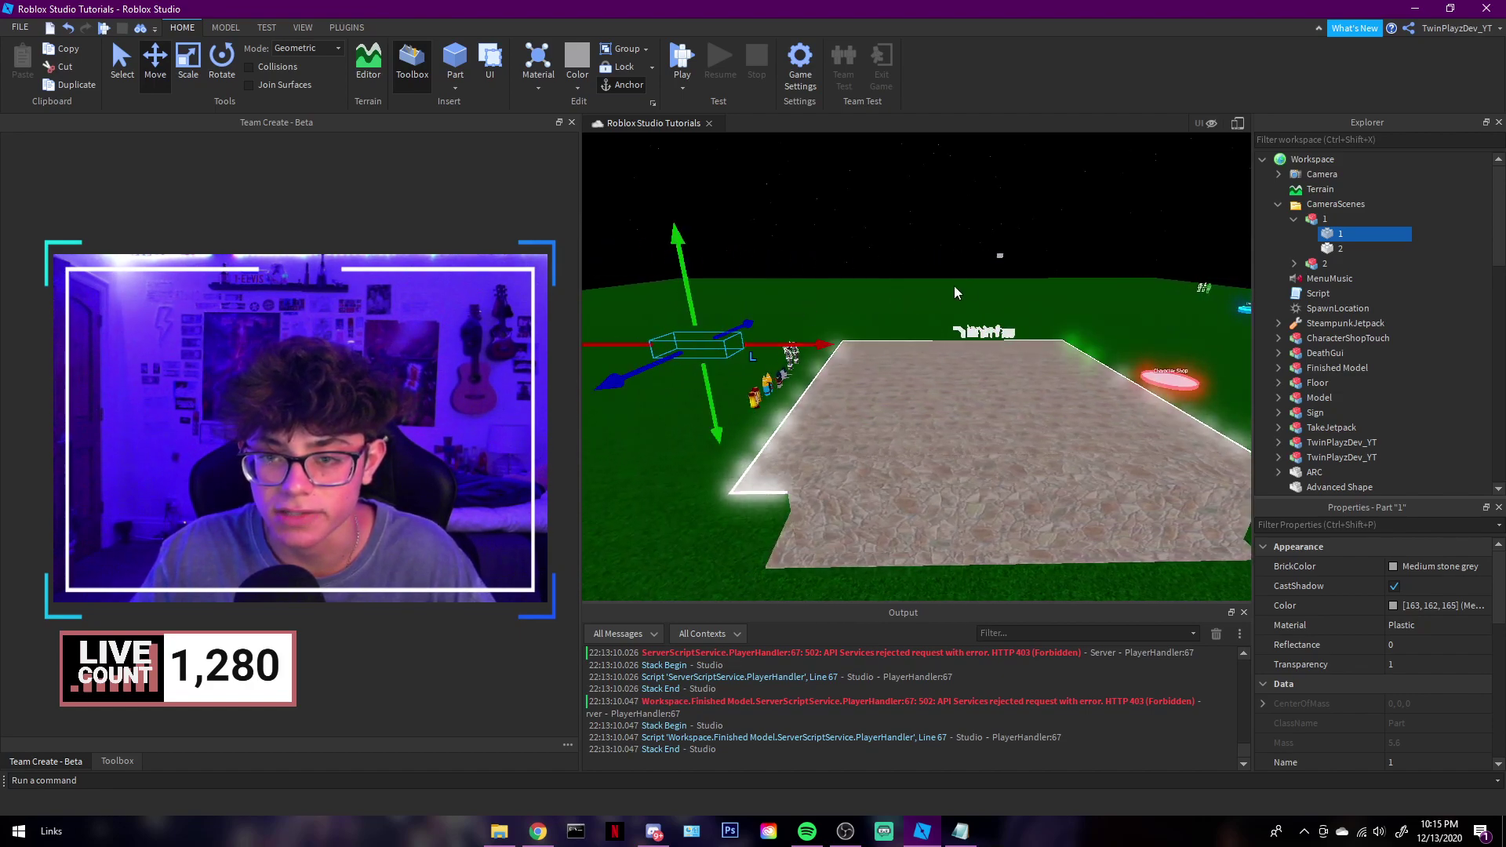
key(ctrl+z)
Fly the view forward over the stone floor to preview the path of camera scene 1
click(1204, 125)
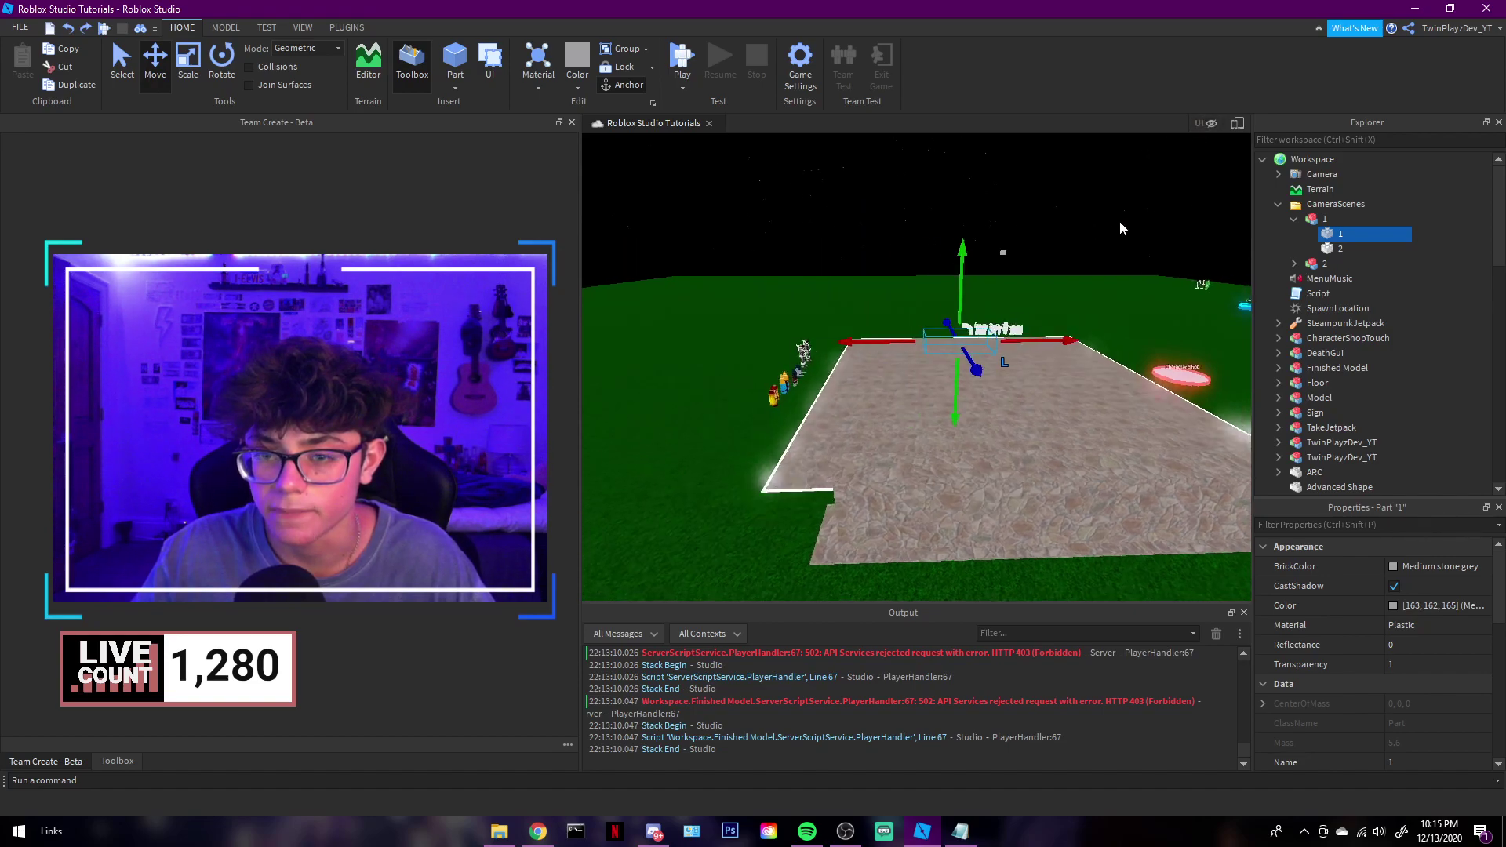
scroll(1118, 220, up, 3)
key(d)
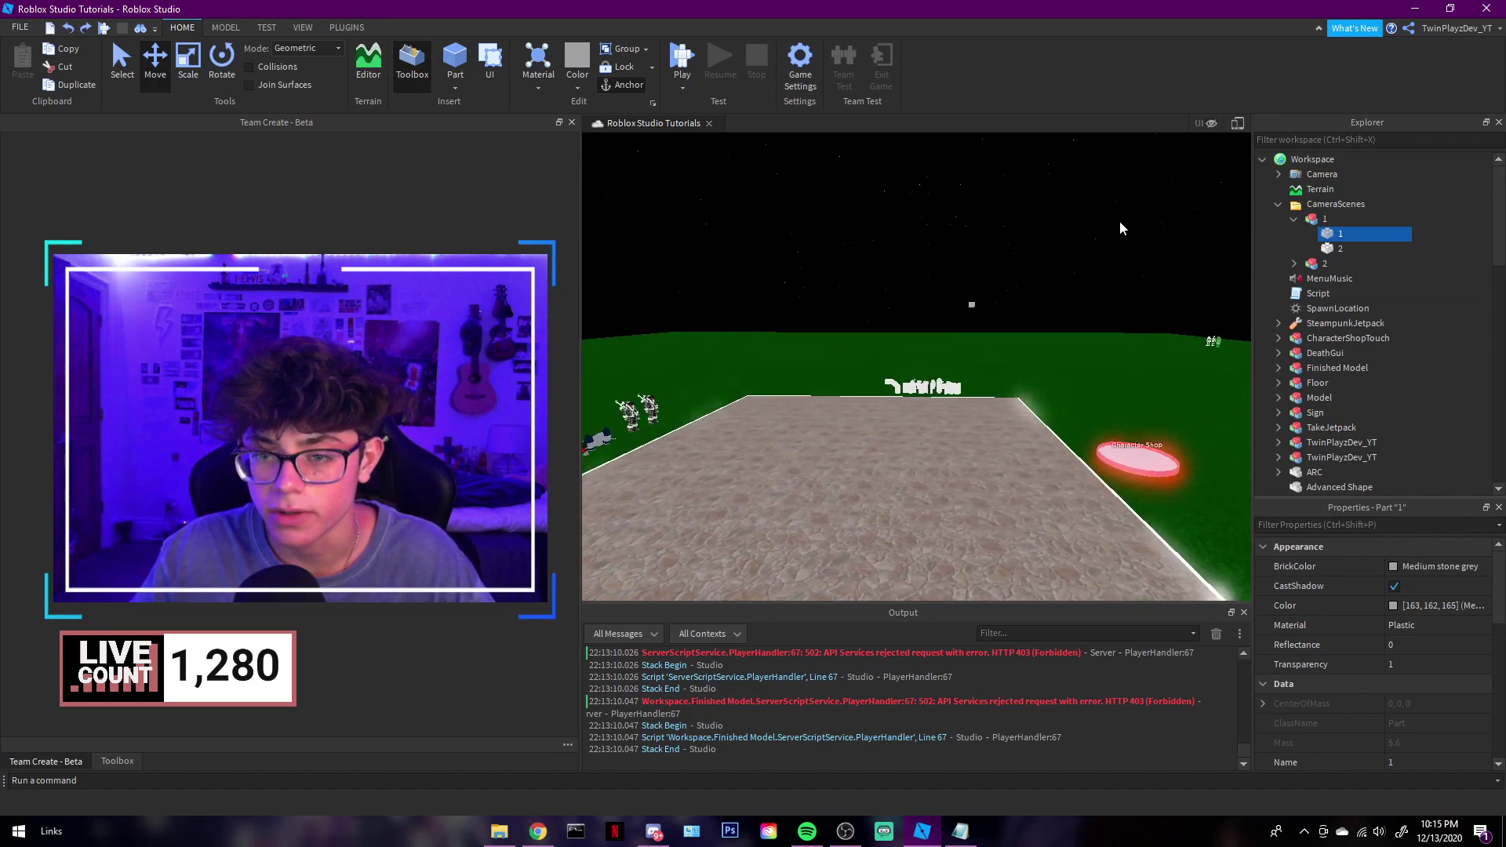
right_drag(1120, 223, 1122, 222)
Select and focus on model 2 in CameraScenes, and fly the view around the floor to preview its camera path
click(1340, 263)
key(f)
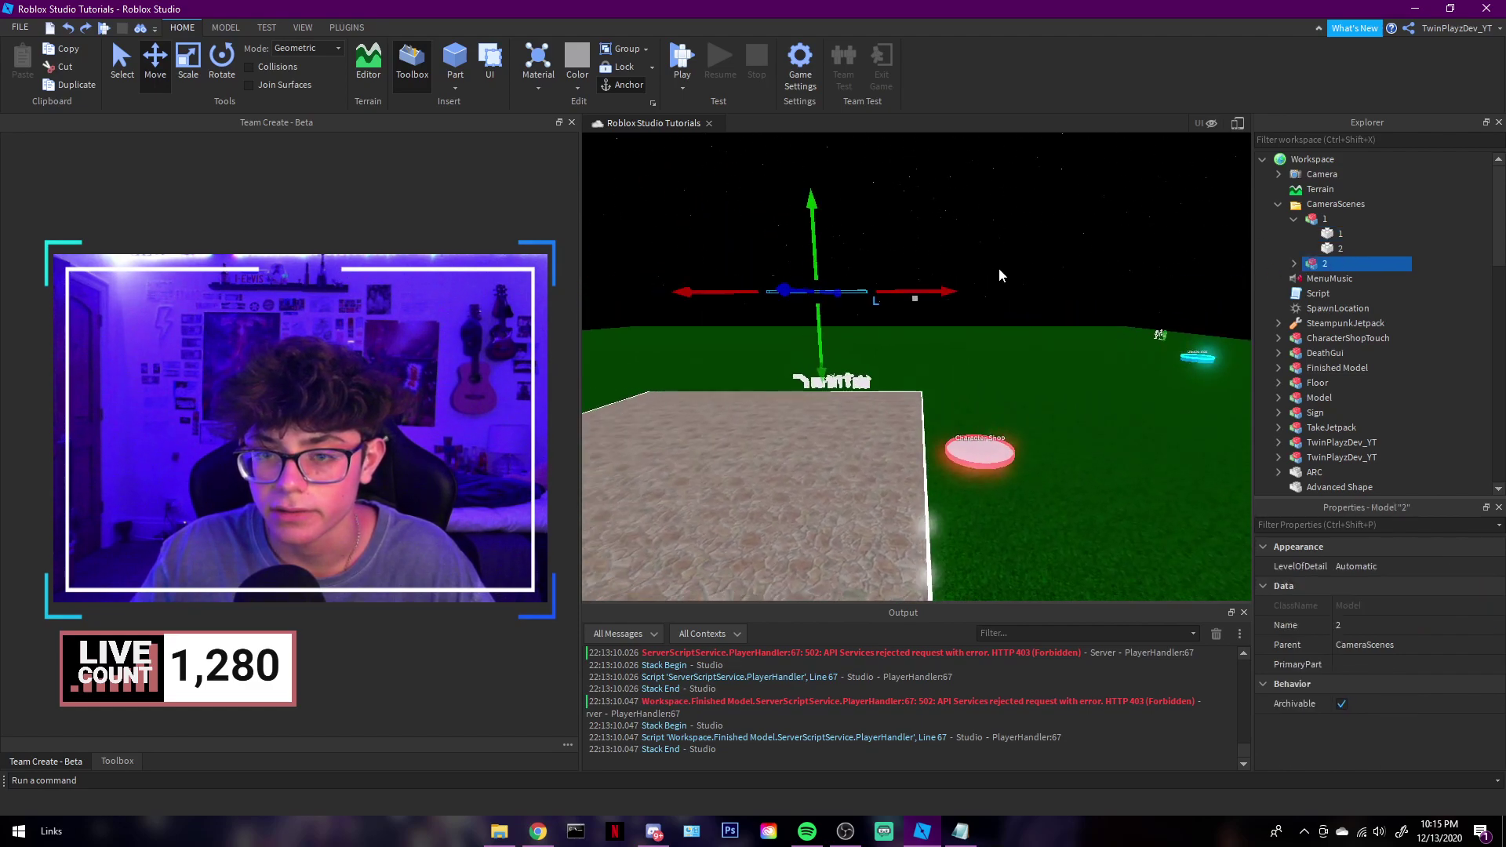
key(w)
right_drag(999, 269, 1000, 269)
key(w)
key(d)
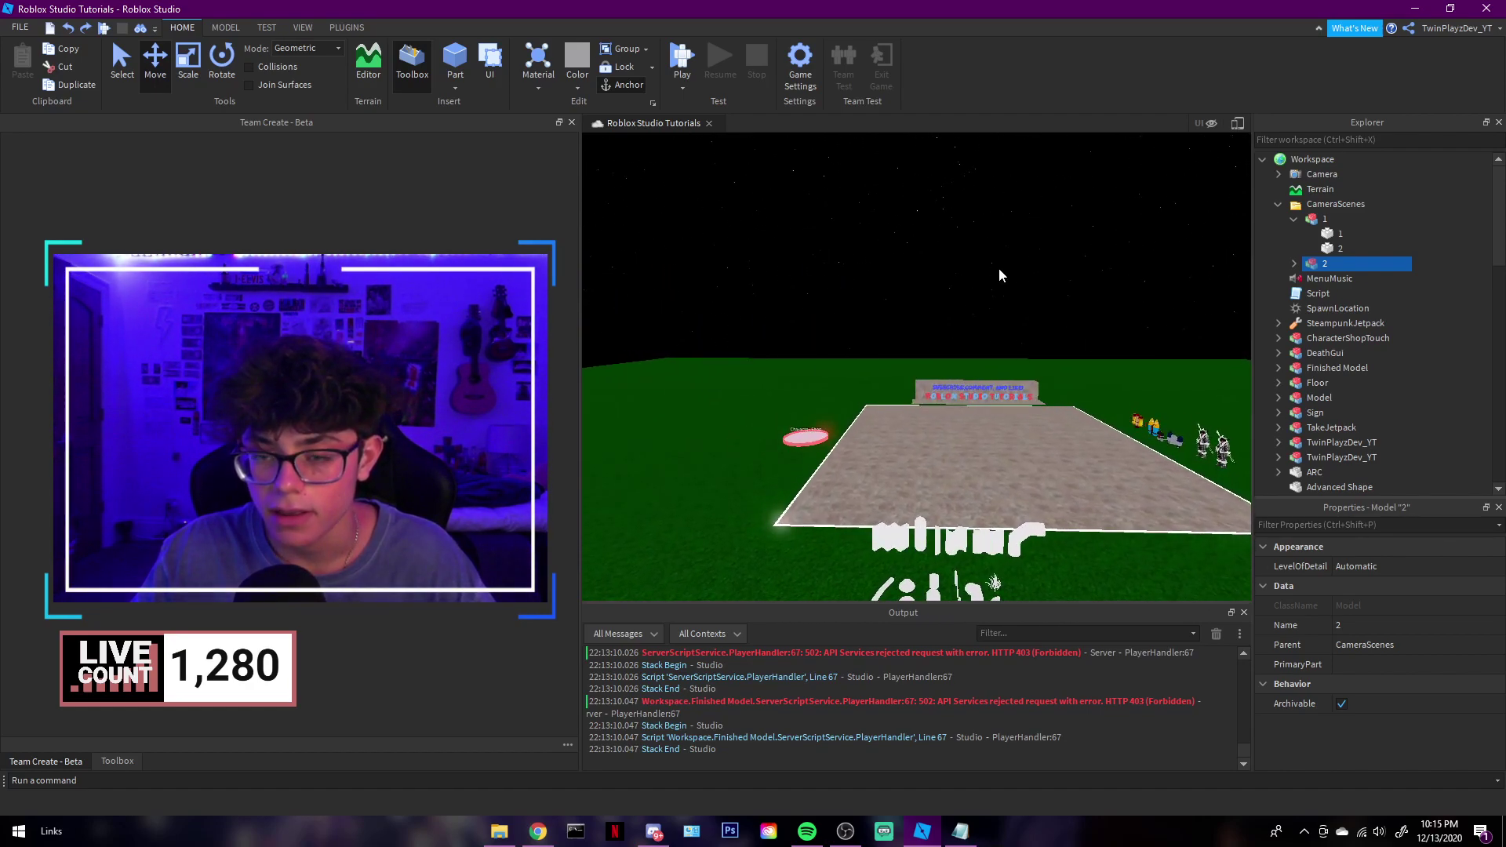
key(a)
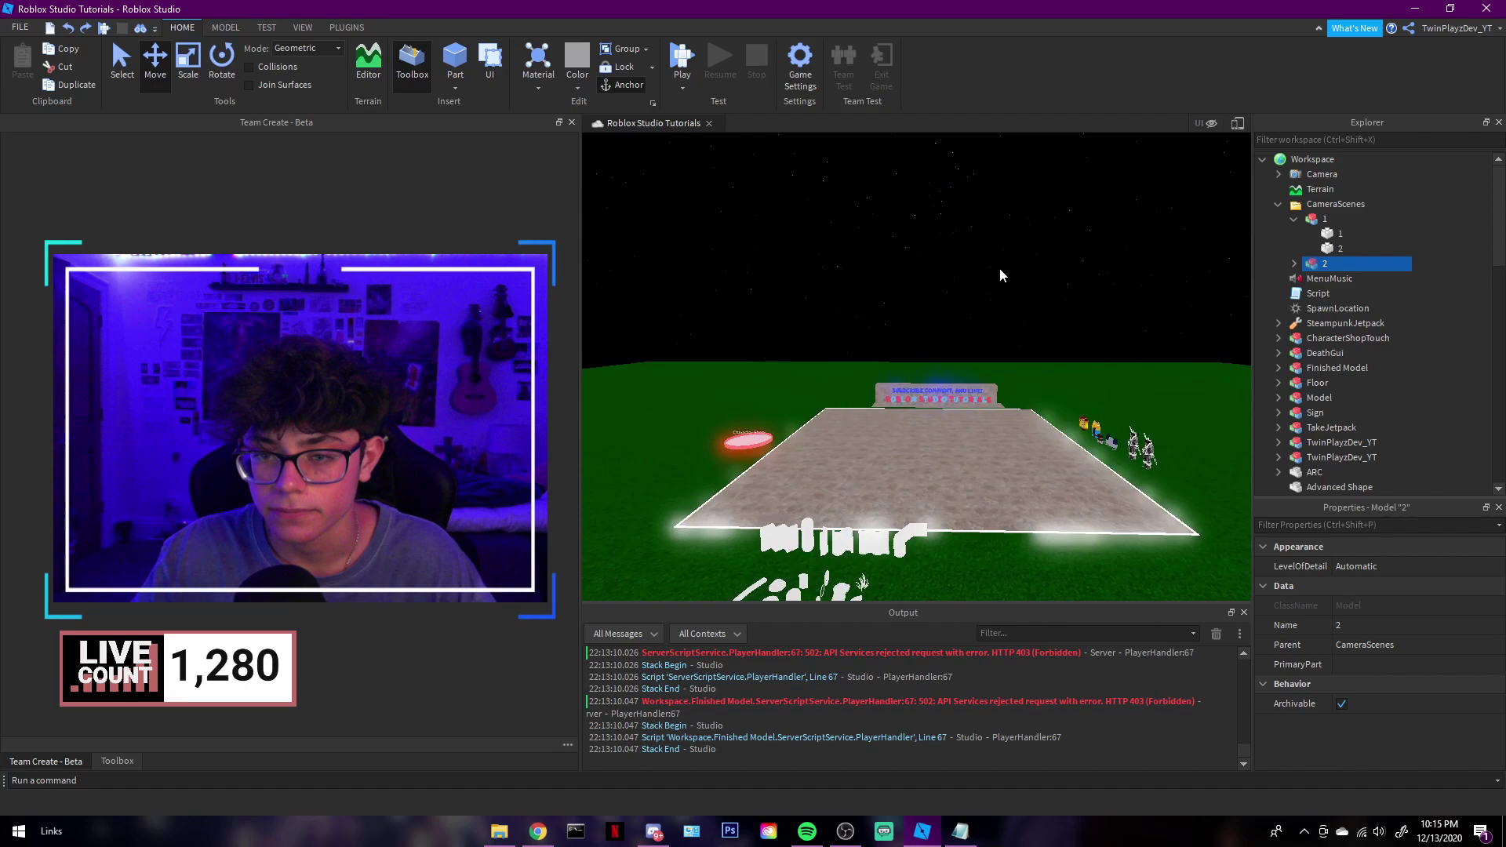
key(d)
right_drag(999, 268, 1058, 274)
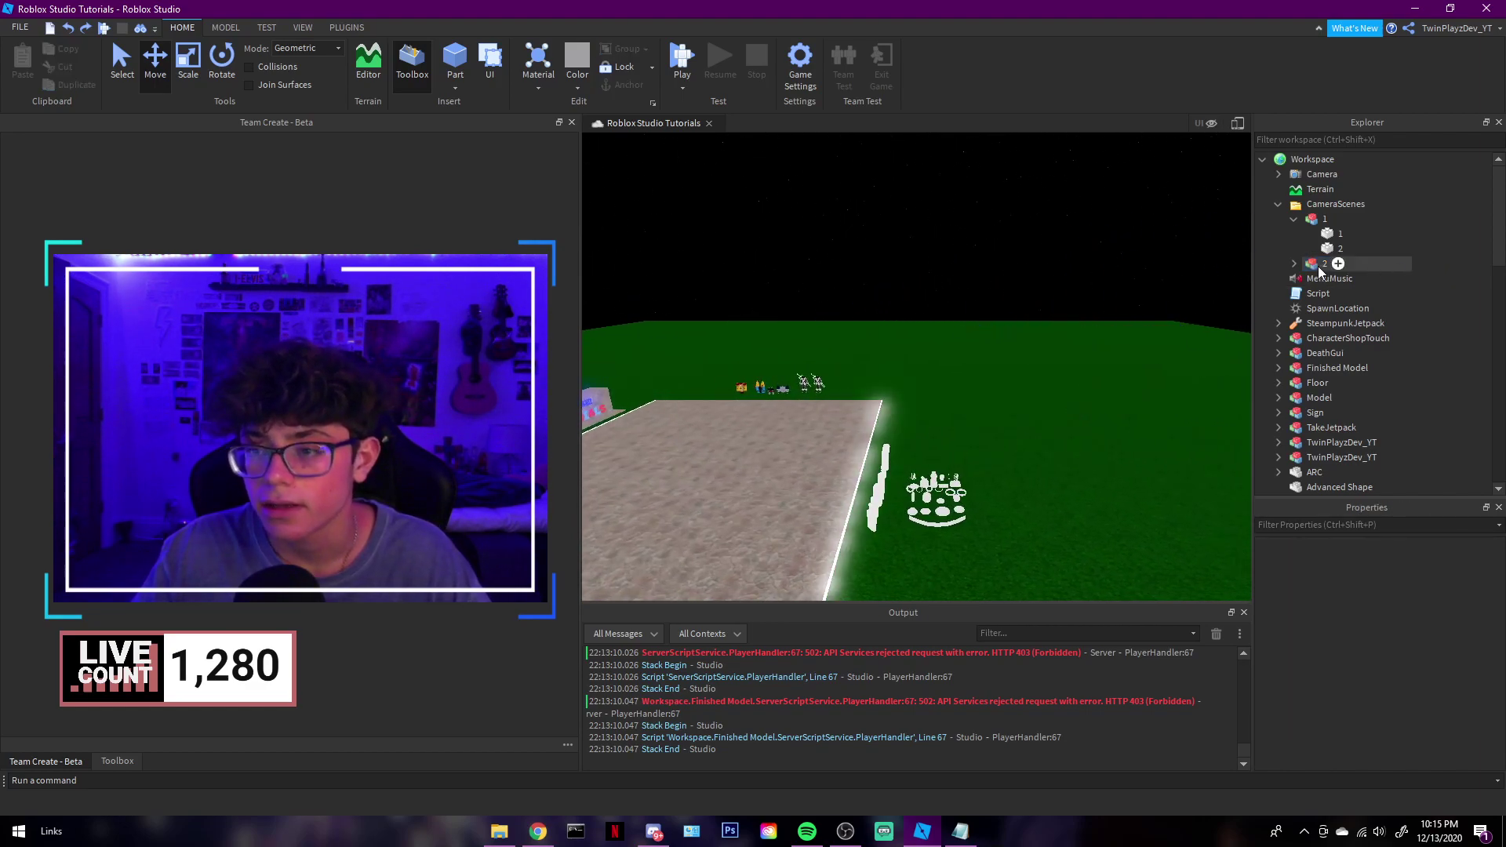
Expand model 2 in CameraScenes and select its parts 1 and 2 in turn to examine where they are placed
click(1294, 264)
click(1290, 279)
key(f)
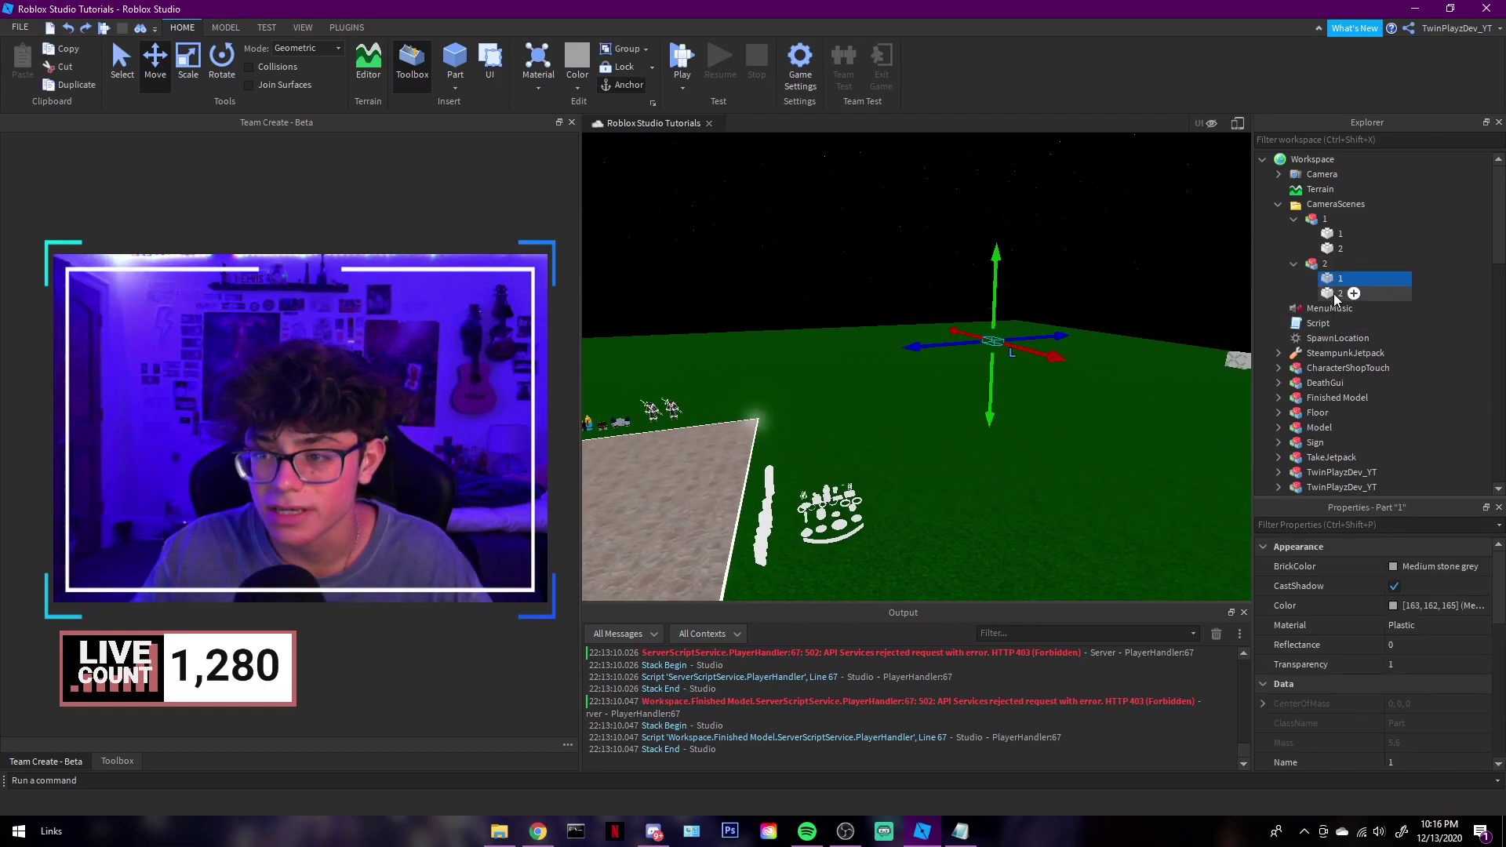
click(1340, 293)
click(1452, 309)
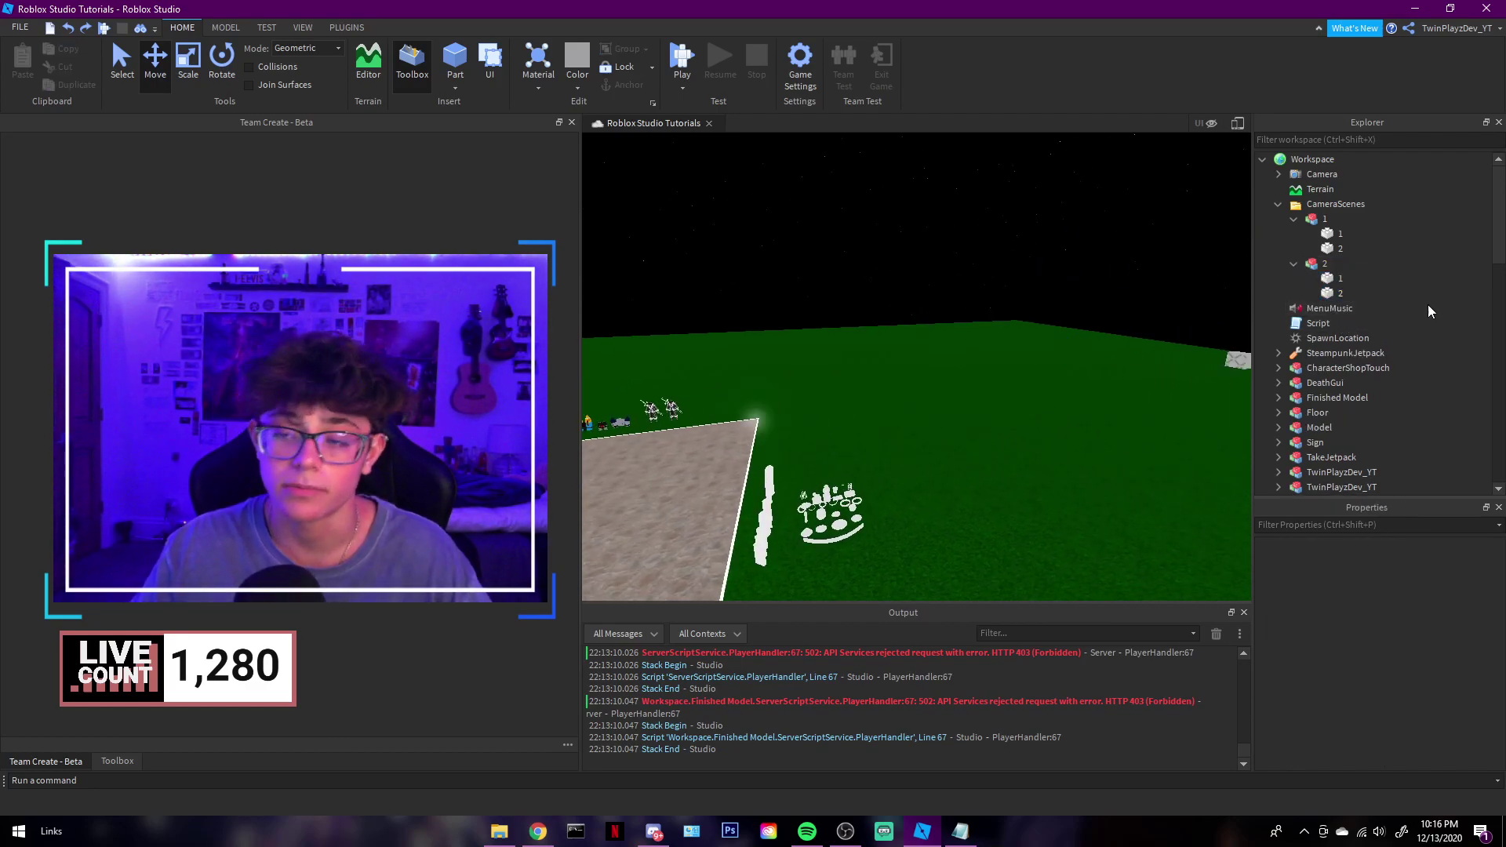
click(1324, 279)
click(1326, 293)
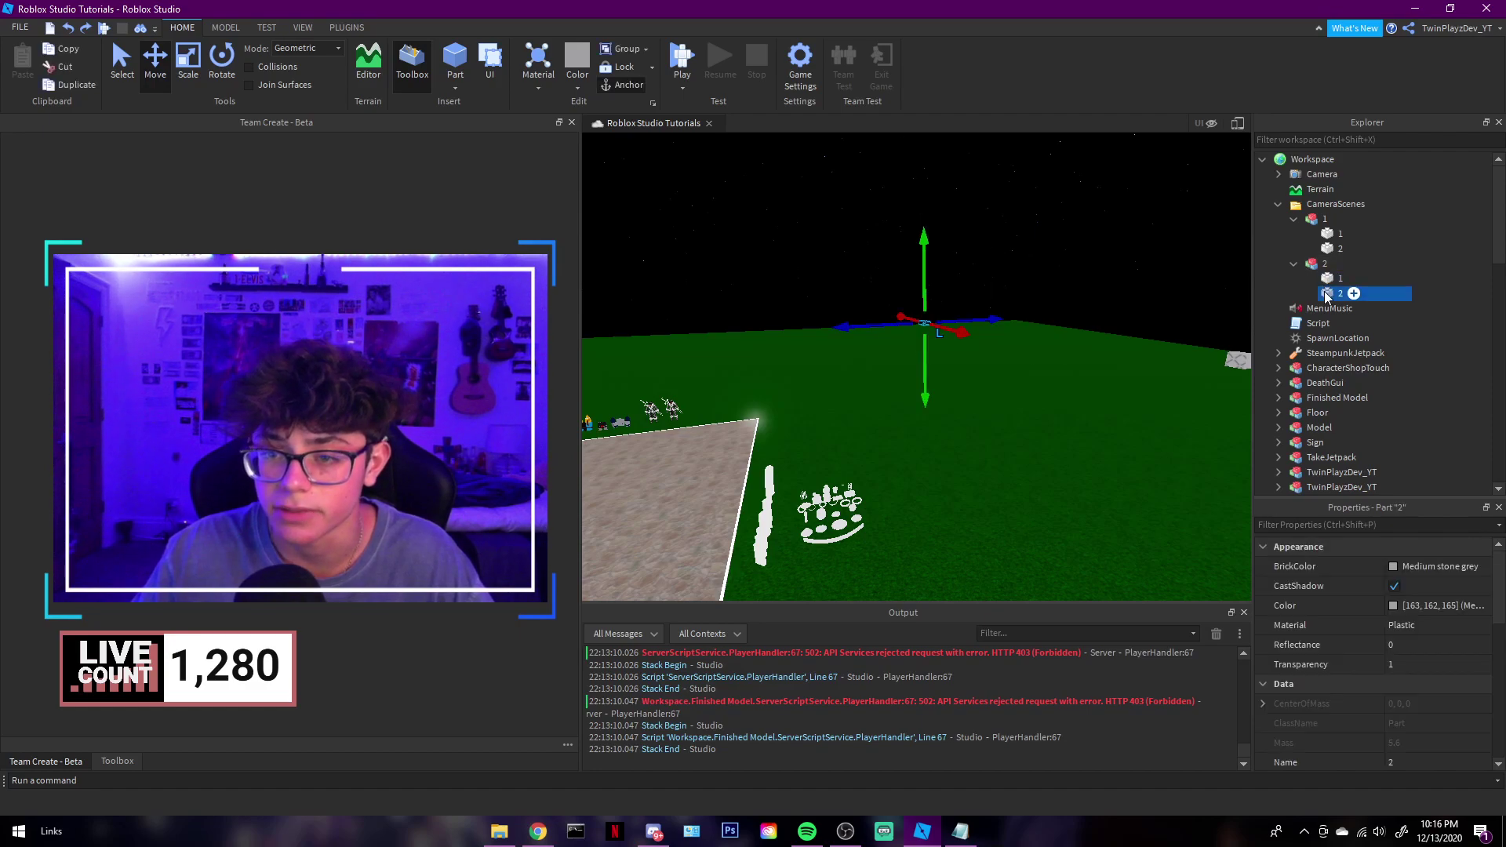
click(1420, 292)
Collapse model 2 and the CameraScenes folder, focus the view on the folder's contents, and clear the selection
click(1294, 264)
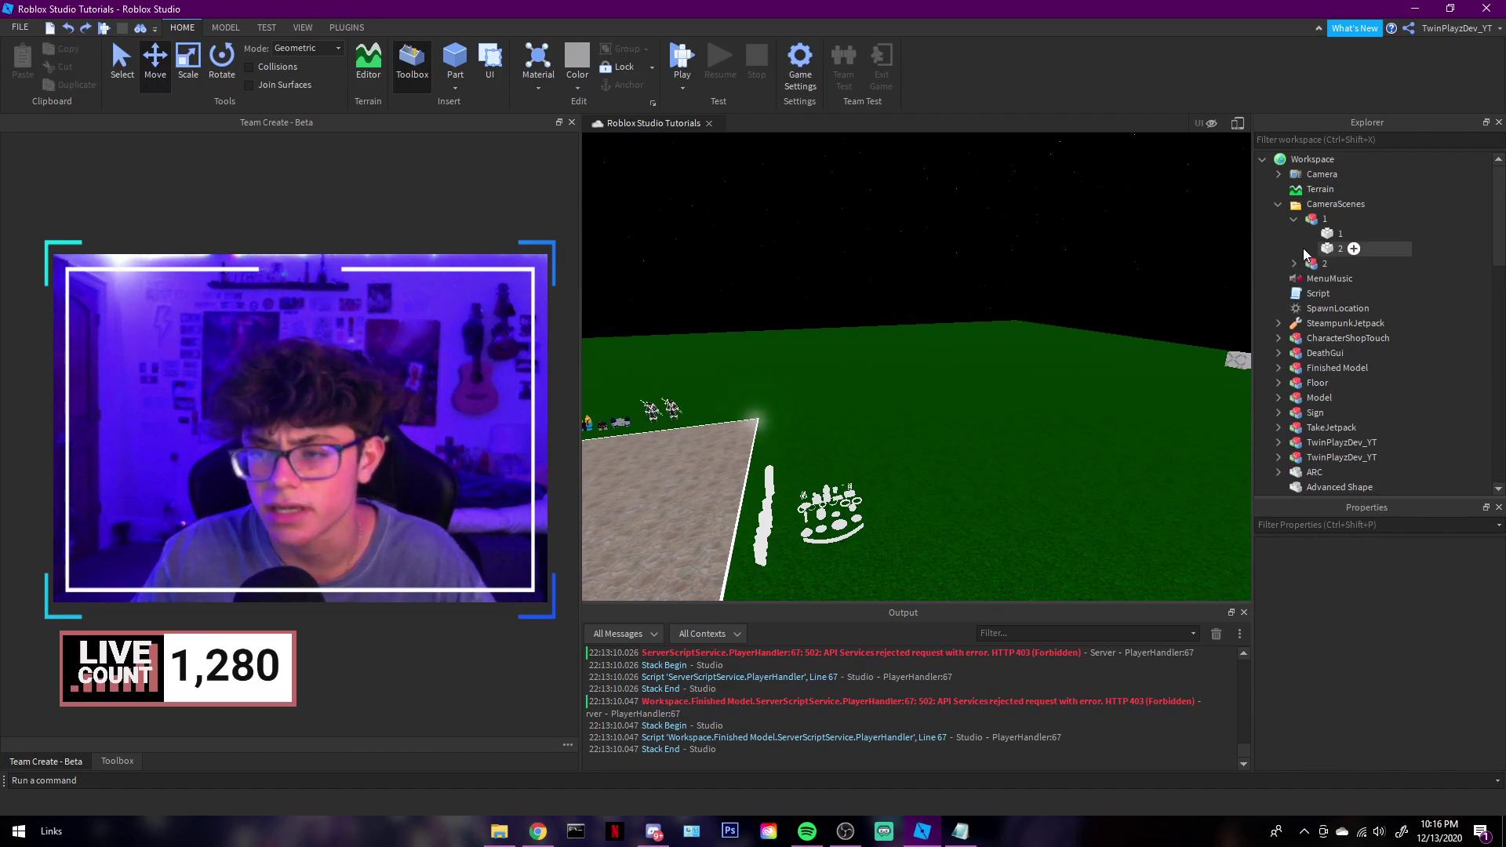
click(1298, 206)
click(1279, 205)
key(f)
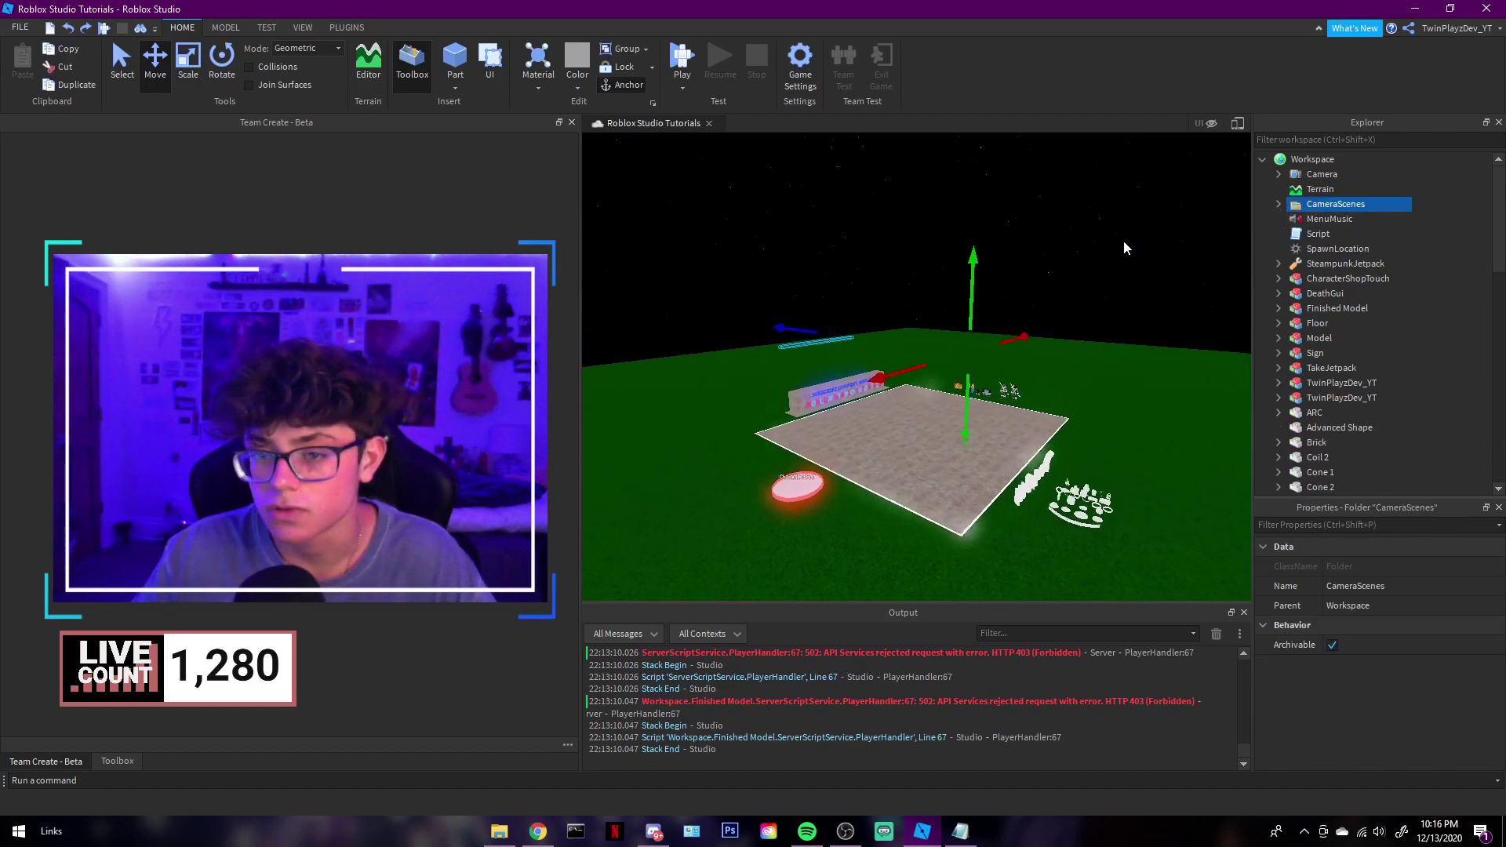
click(1438, 294)
Show the UI overlay in the viewport again and expand StarterGui to locate StartScreenGUI
scroll(1438, 298, down, 10)
scroll(1434, 322, down, 3)
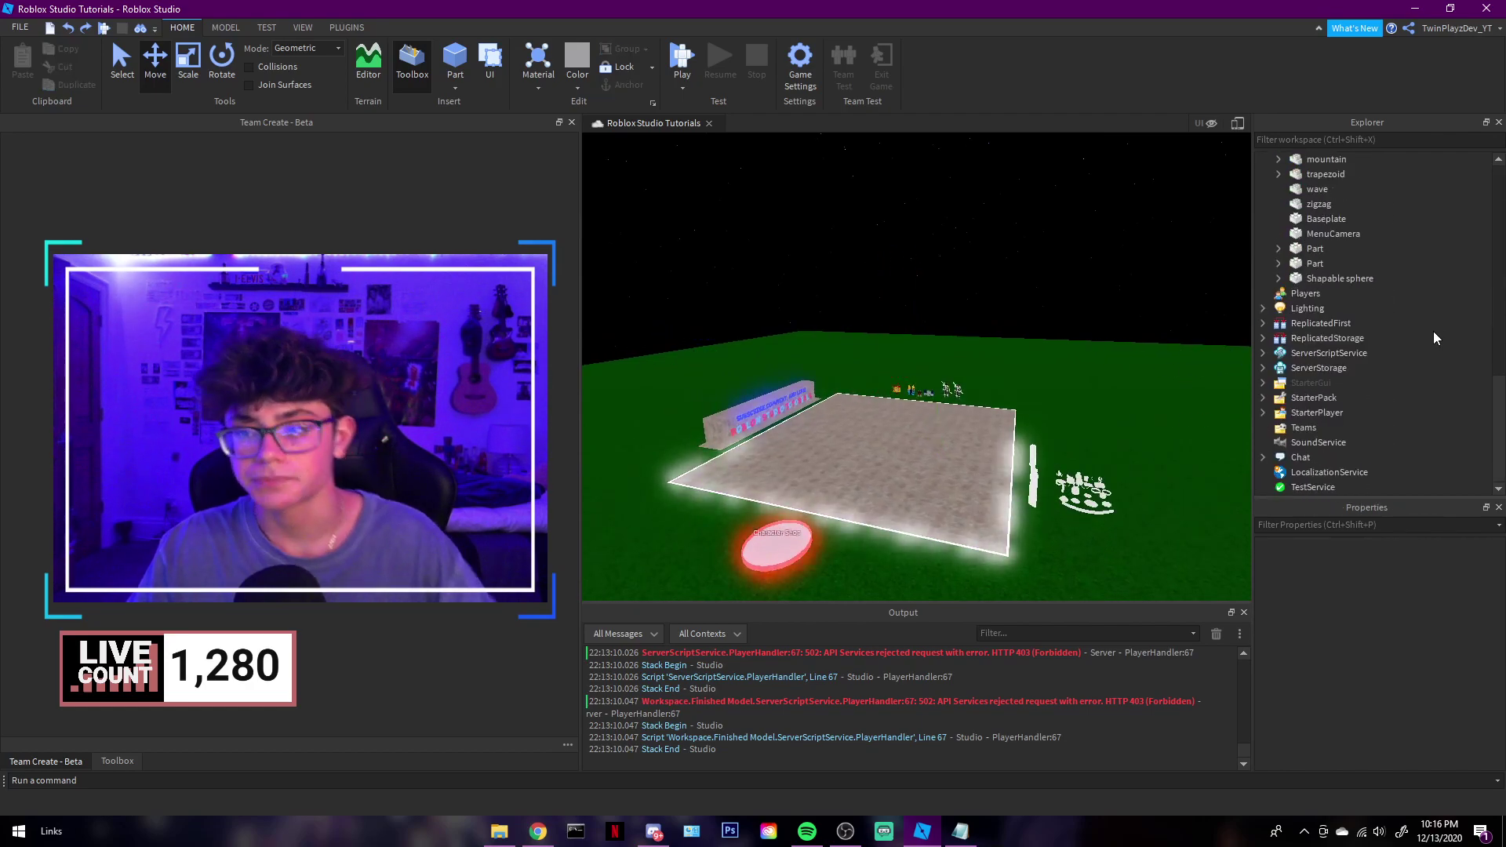
click(1204, 124)
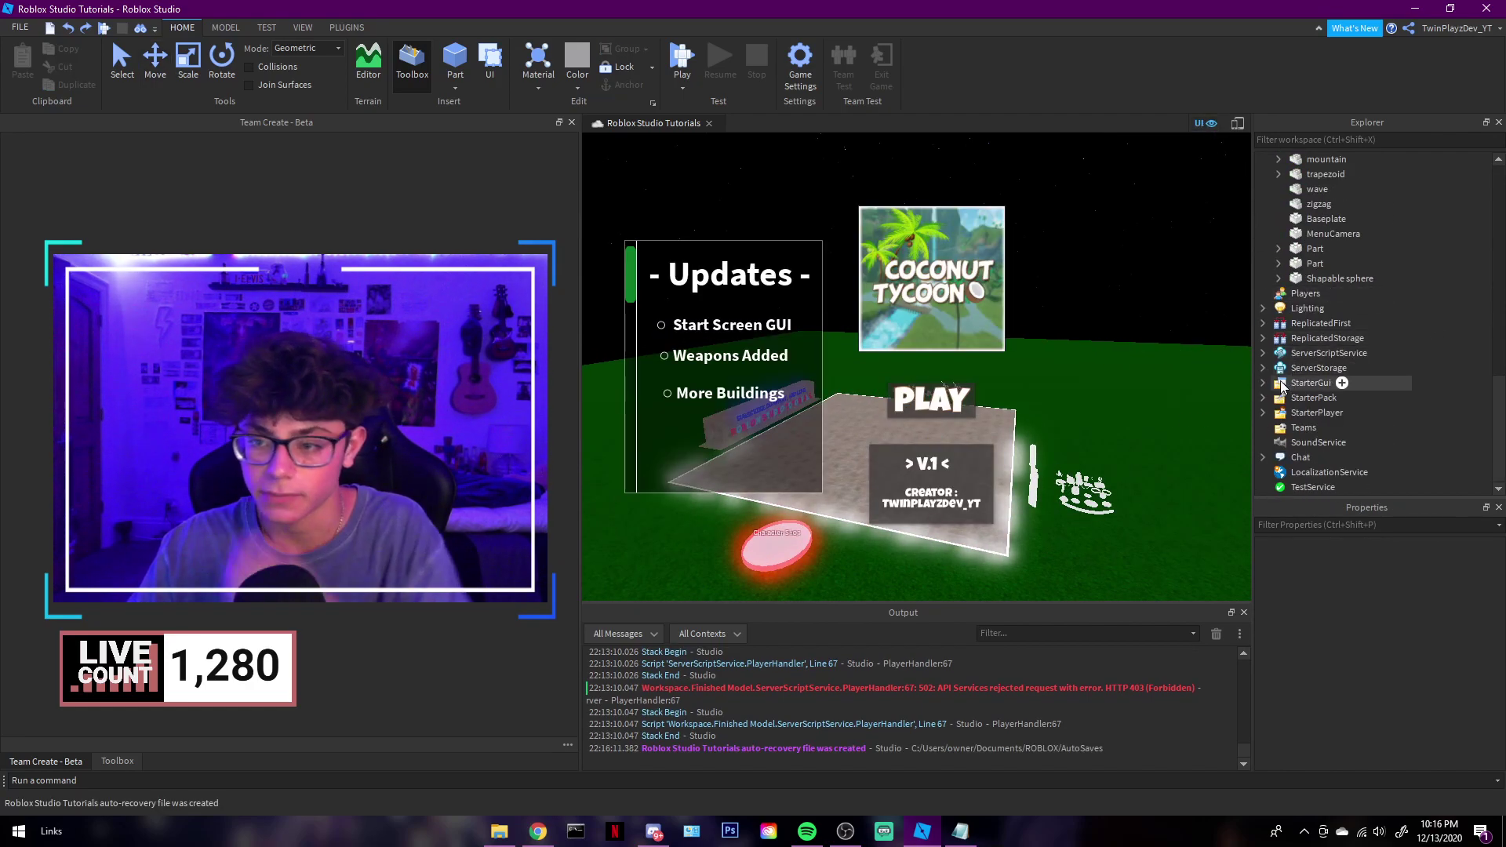
click(1264, 383)
click(1307, 428)
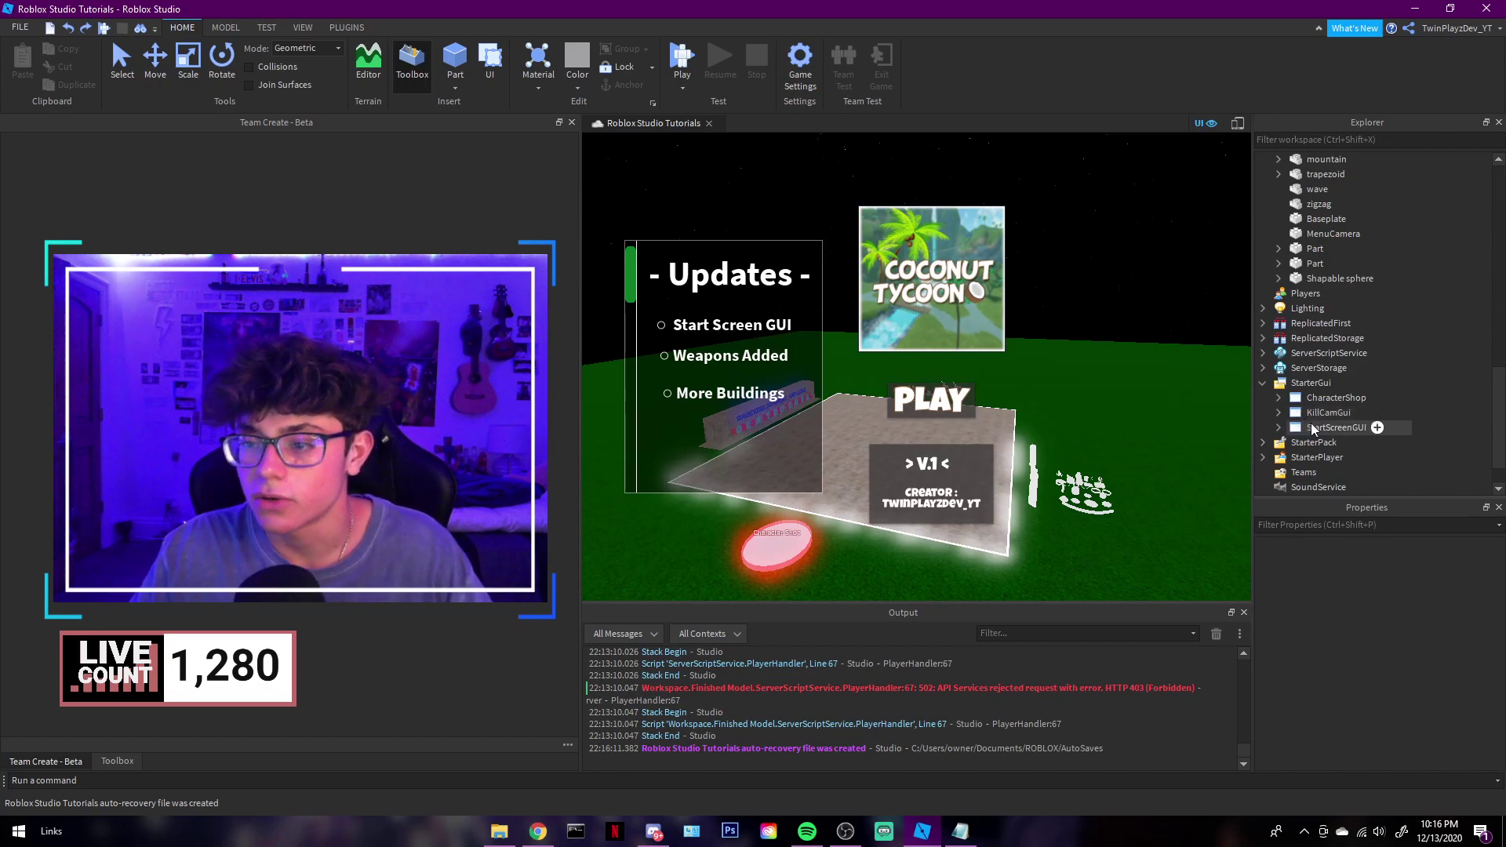
scroll(1365, 392, down, 1)
click(1438, 394)
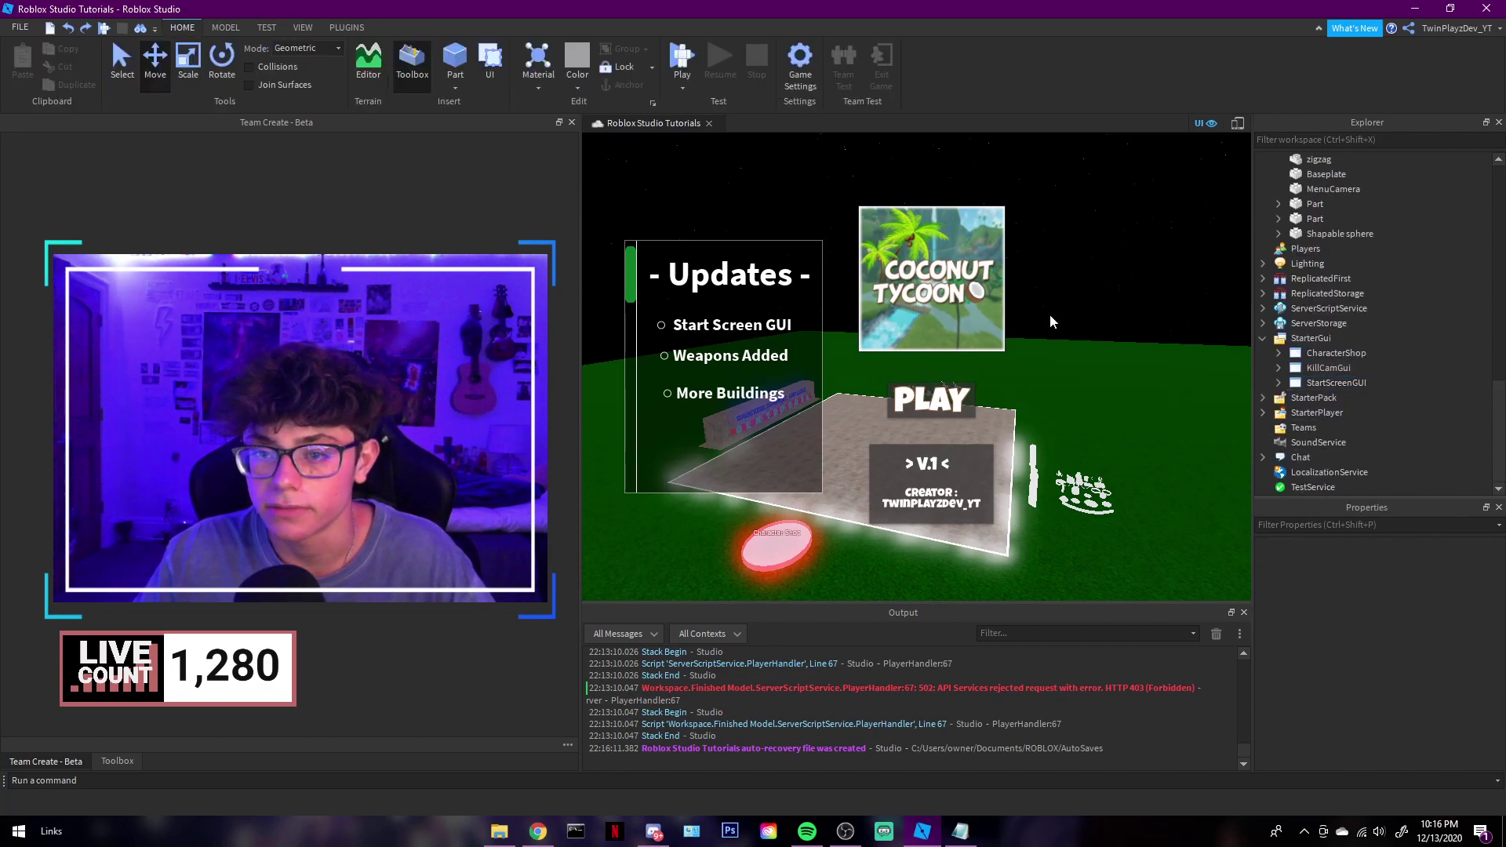
key(w)
right_drag(1050, 314, 1156, 288)
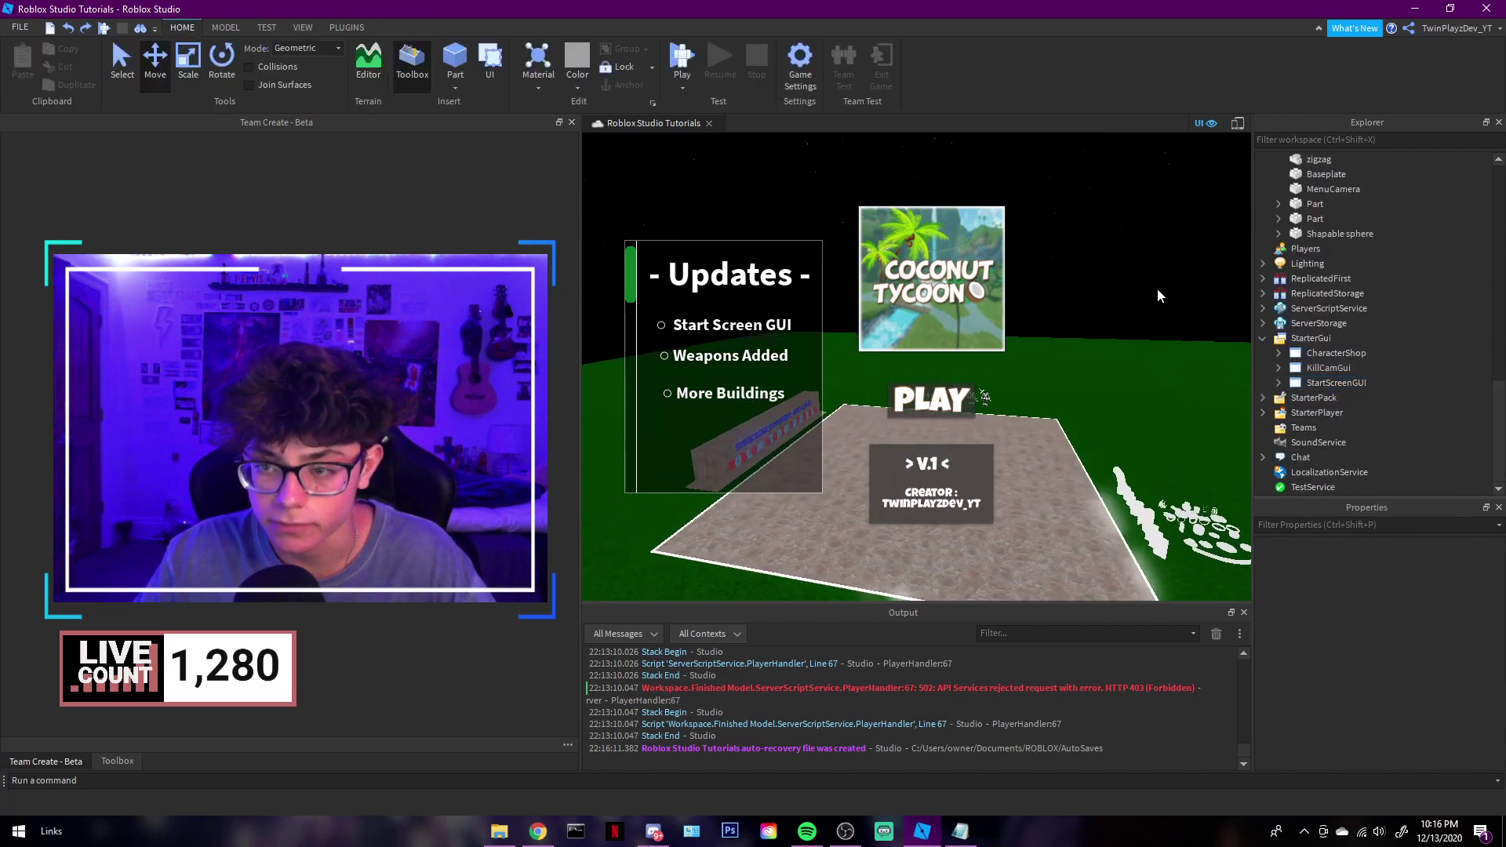
Expand StartScreenGUI, switch its Enabled property off and back on, and review its ResetOnSpawn property
click(1278, 383)
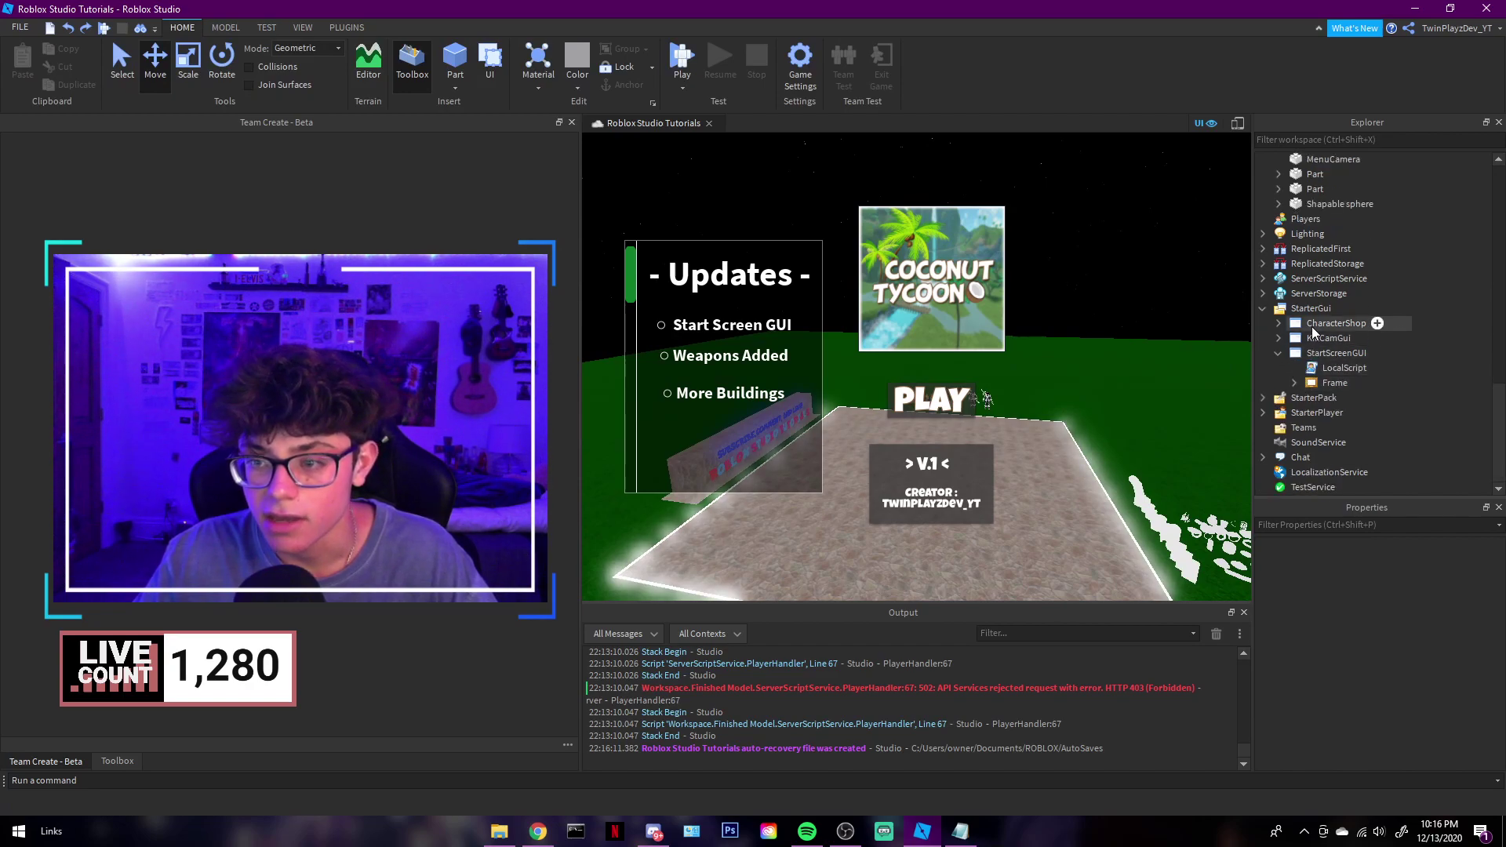
click(1303, 350)
scroll(1421, 642, down, 1)
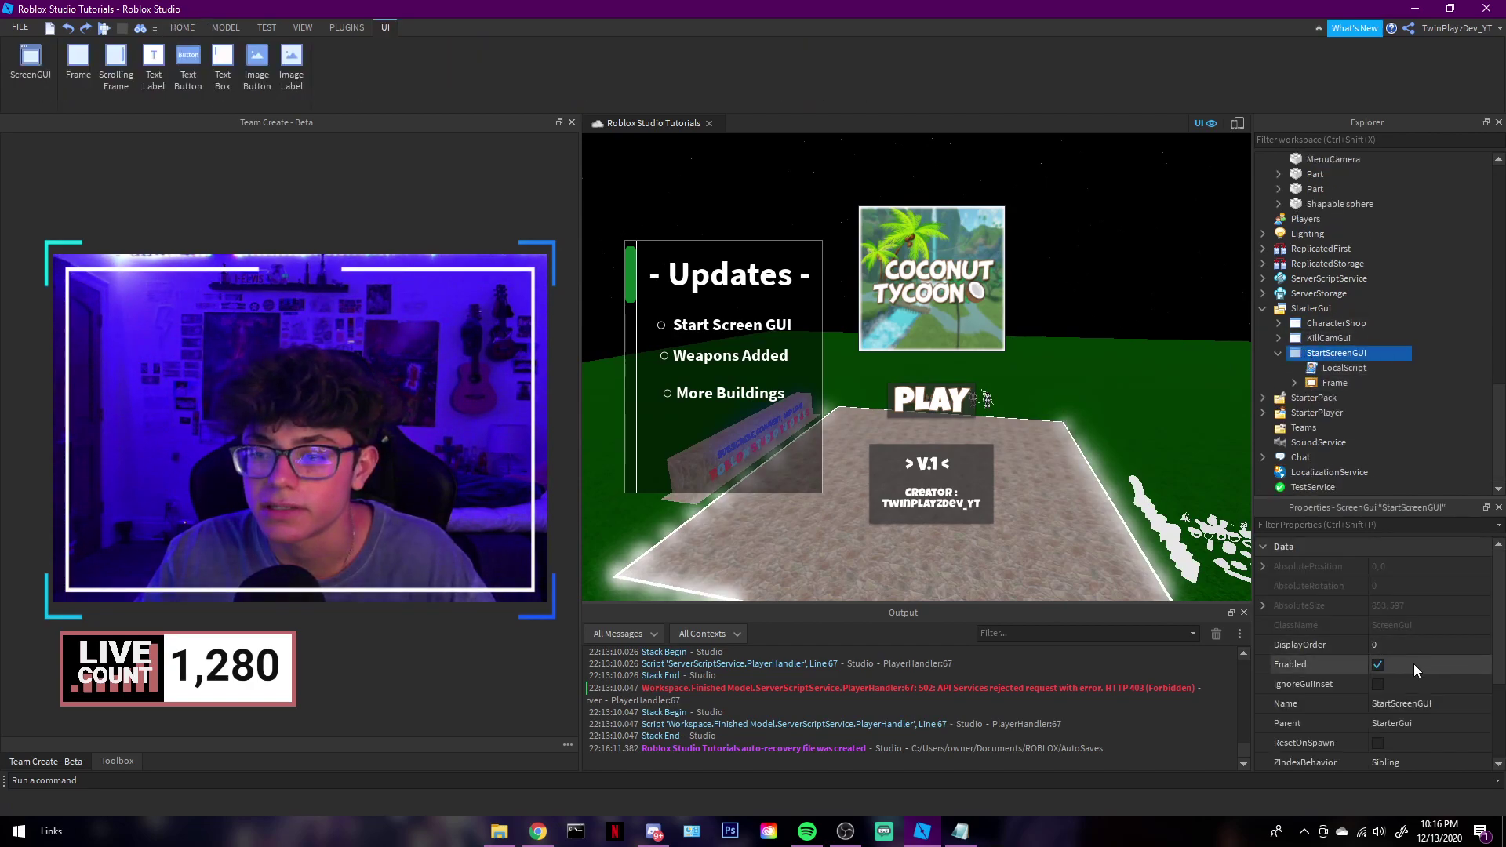
click(1401, 610)
click(1401, 611)
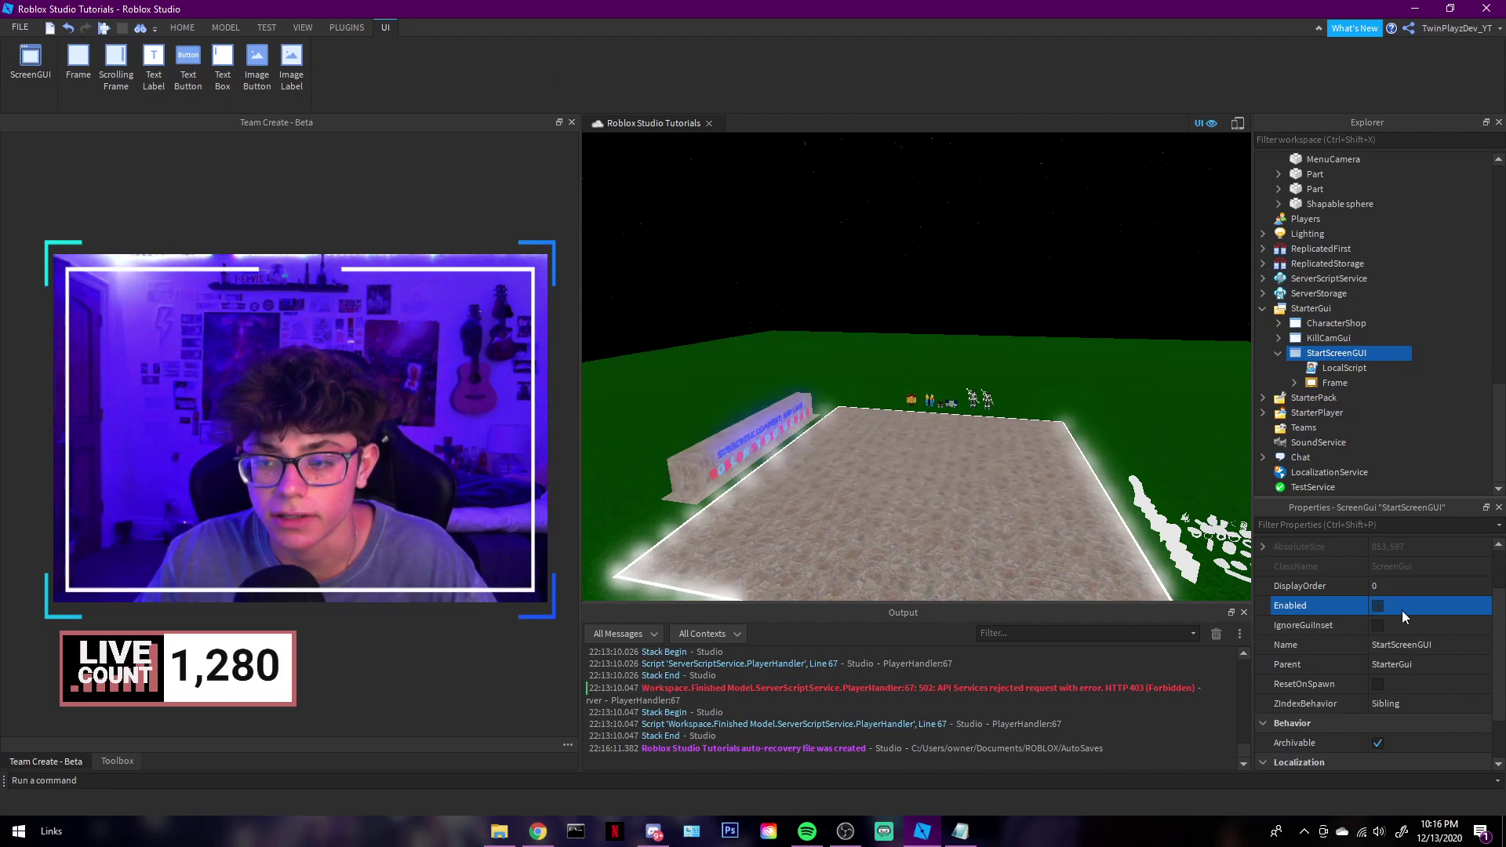
click(1401, 611)
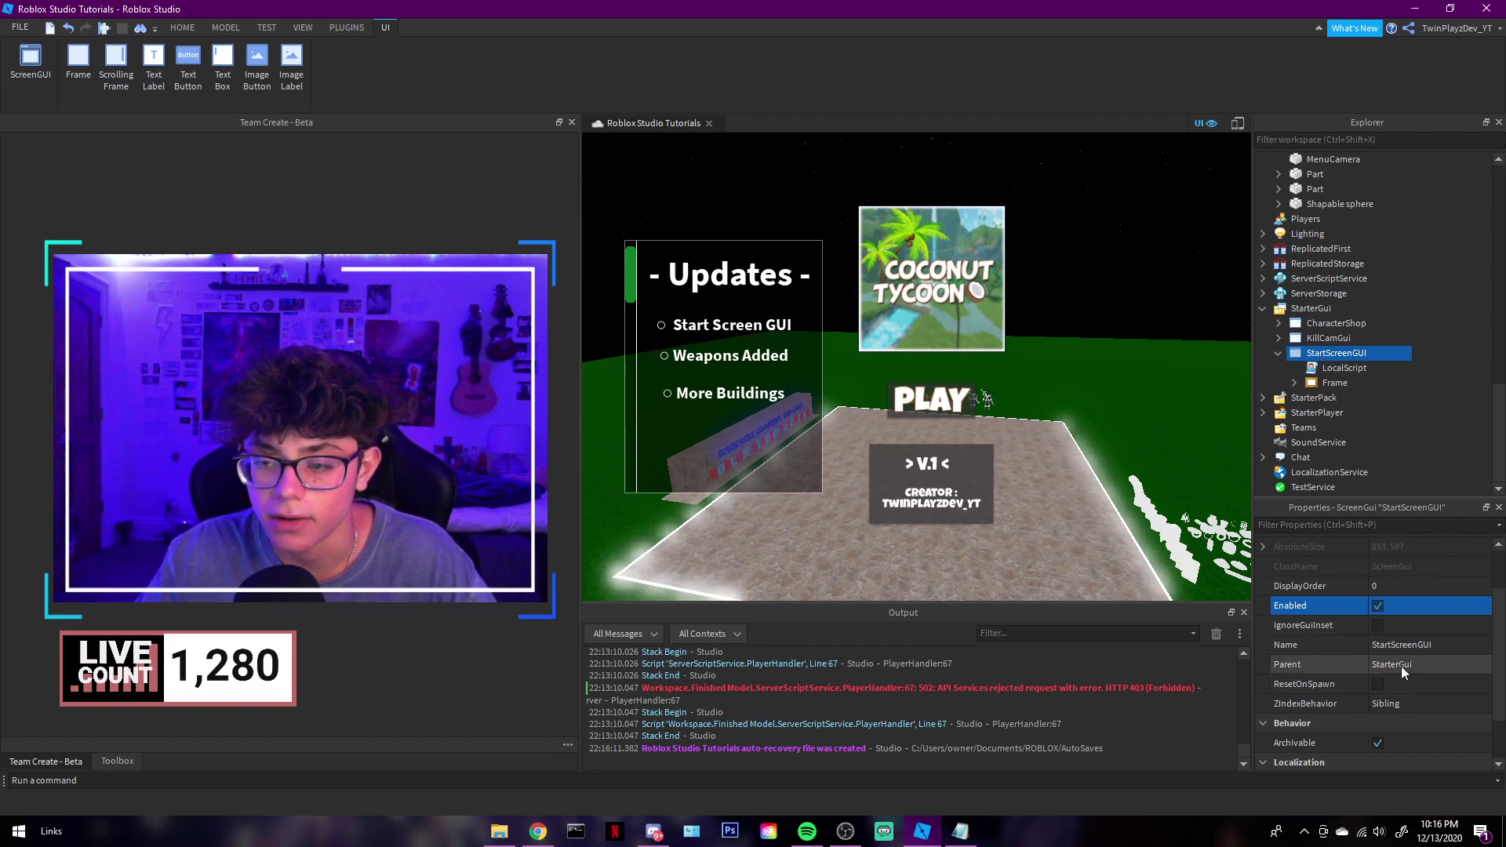
scroll(1432, 638, down, 1)
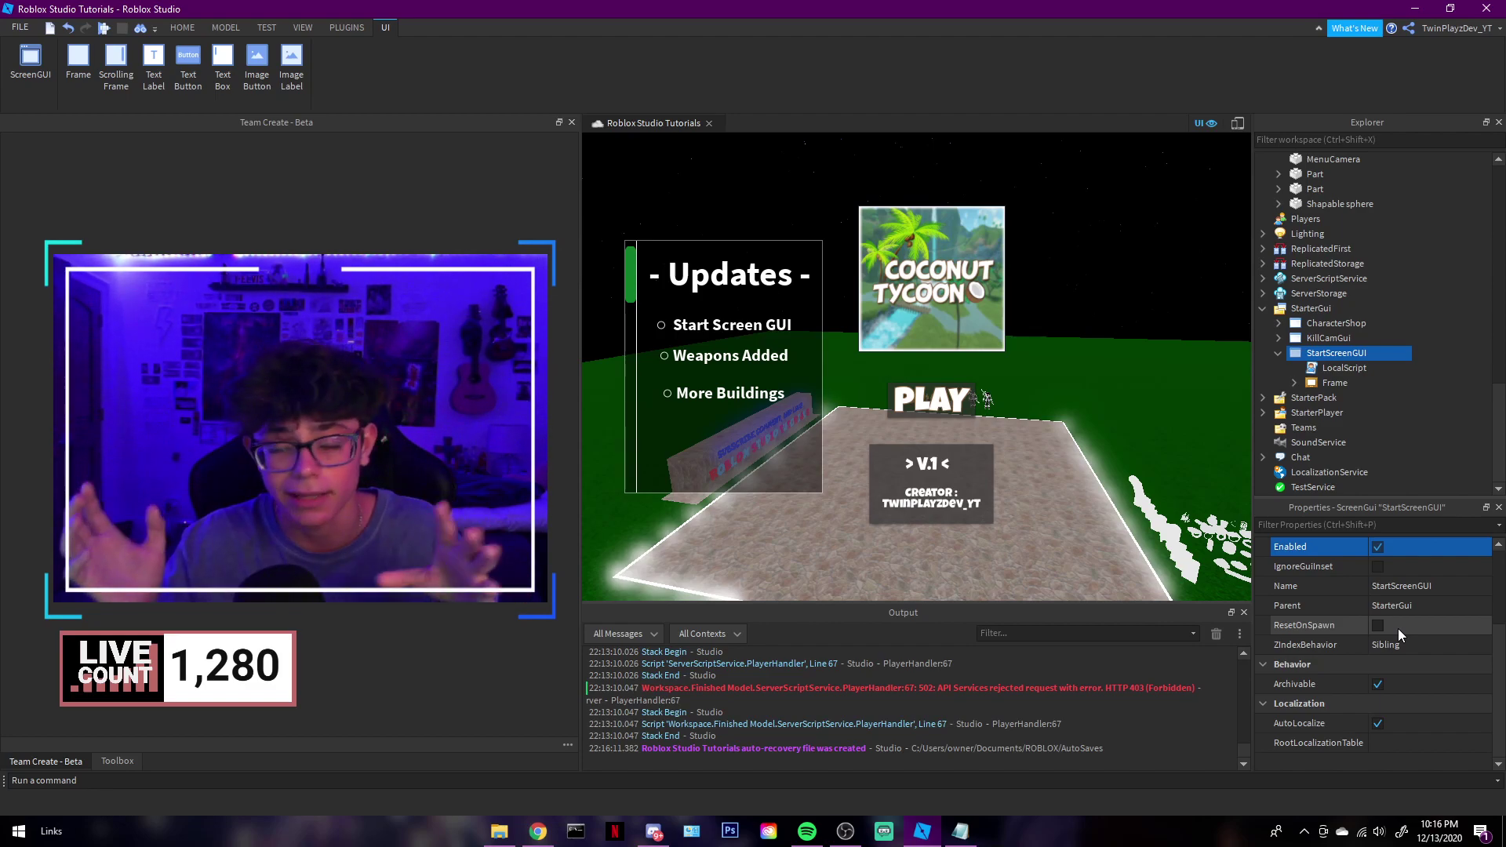
click(1464, 384)
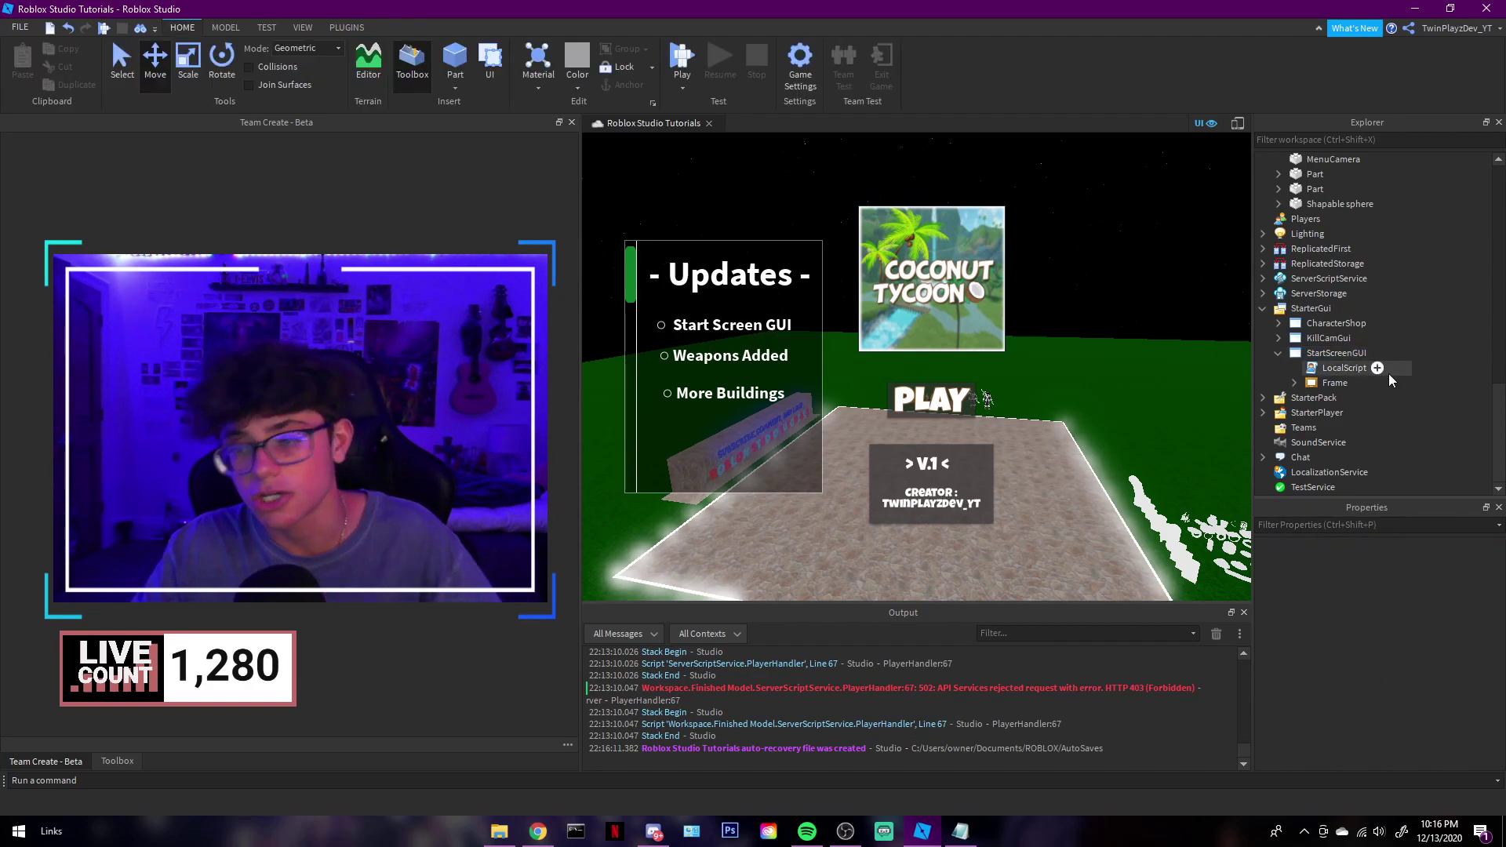
Open the LocalScript inside StartScreenGUI and highlight its local variable declarations on lines 2 to 6
double_click(1311, 368)
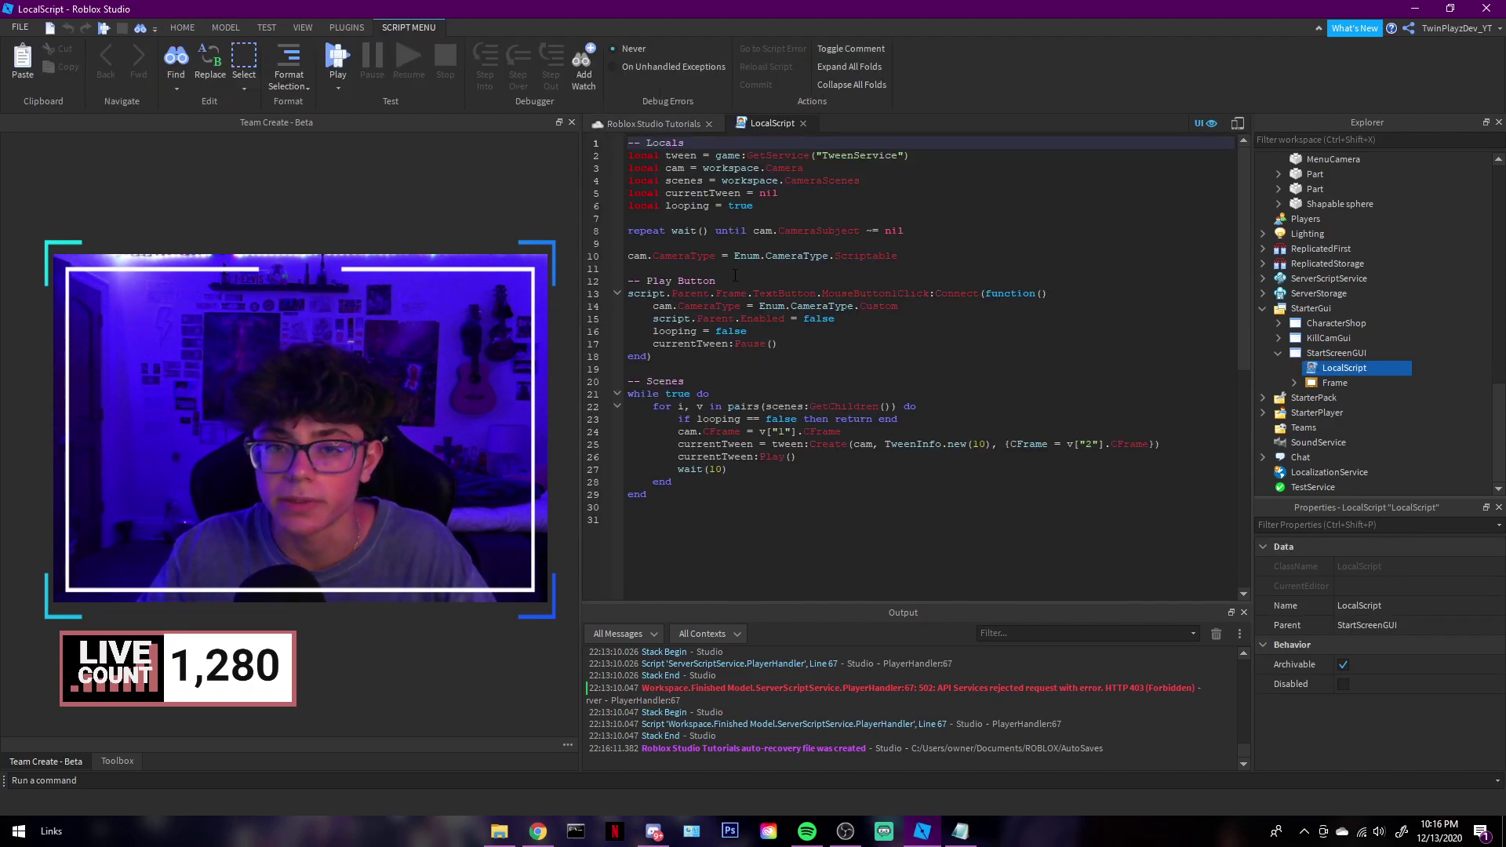
drag(781, 210, 627, 156)
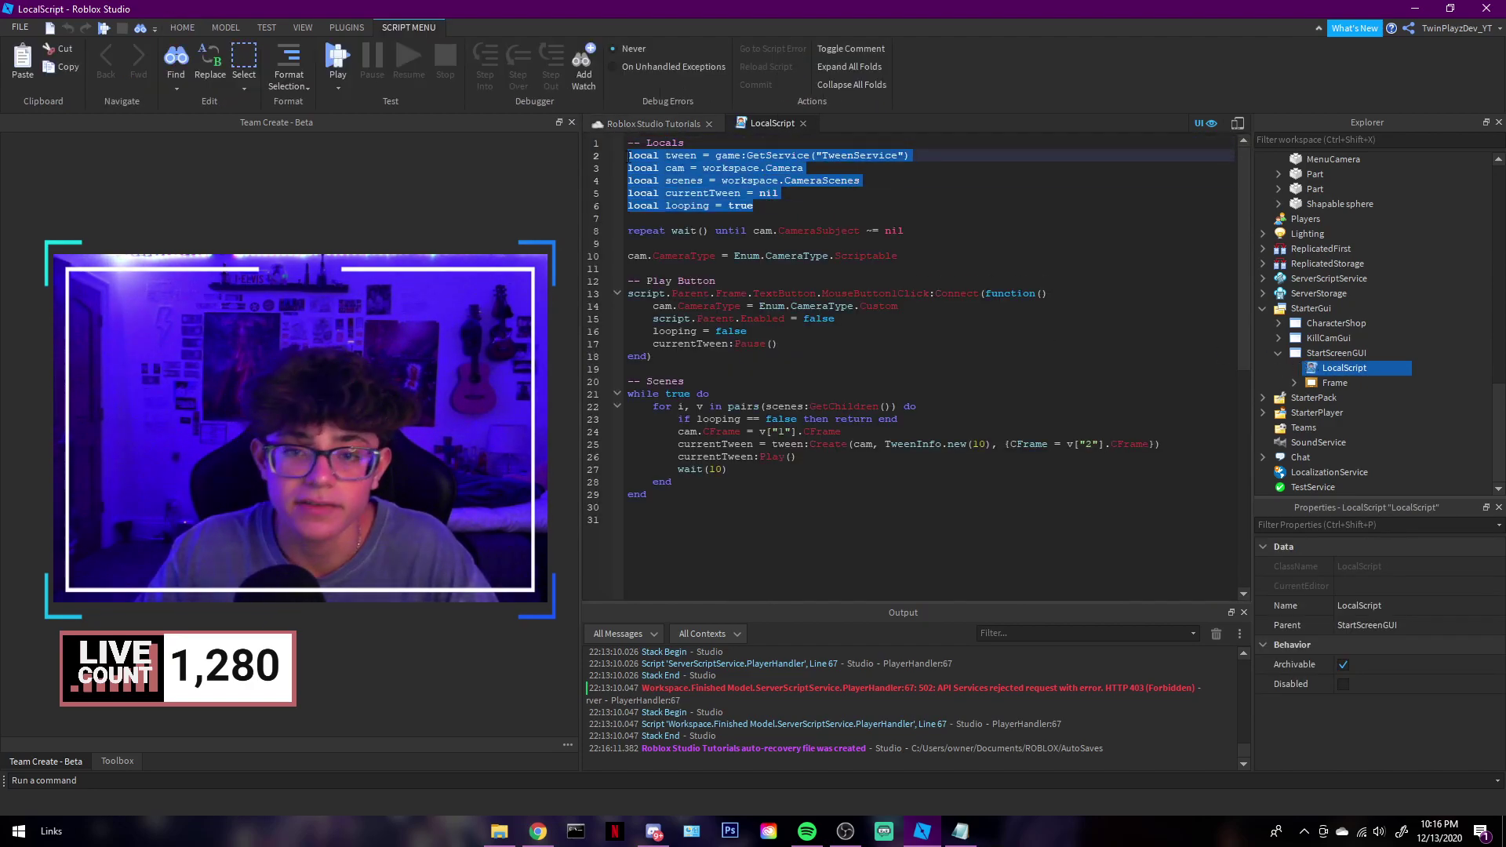
drag(781, 206, 641, 168)
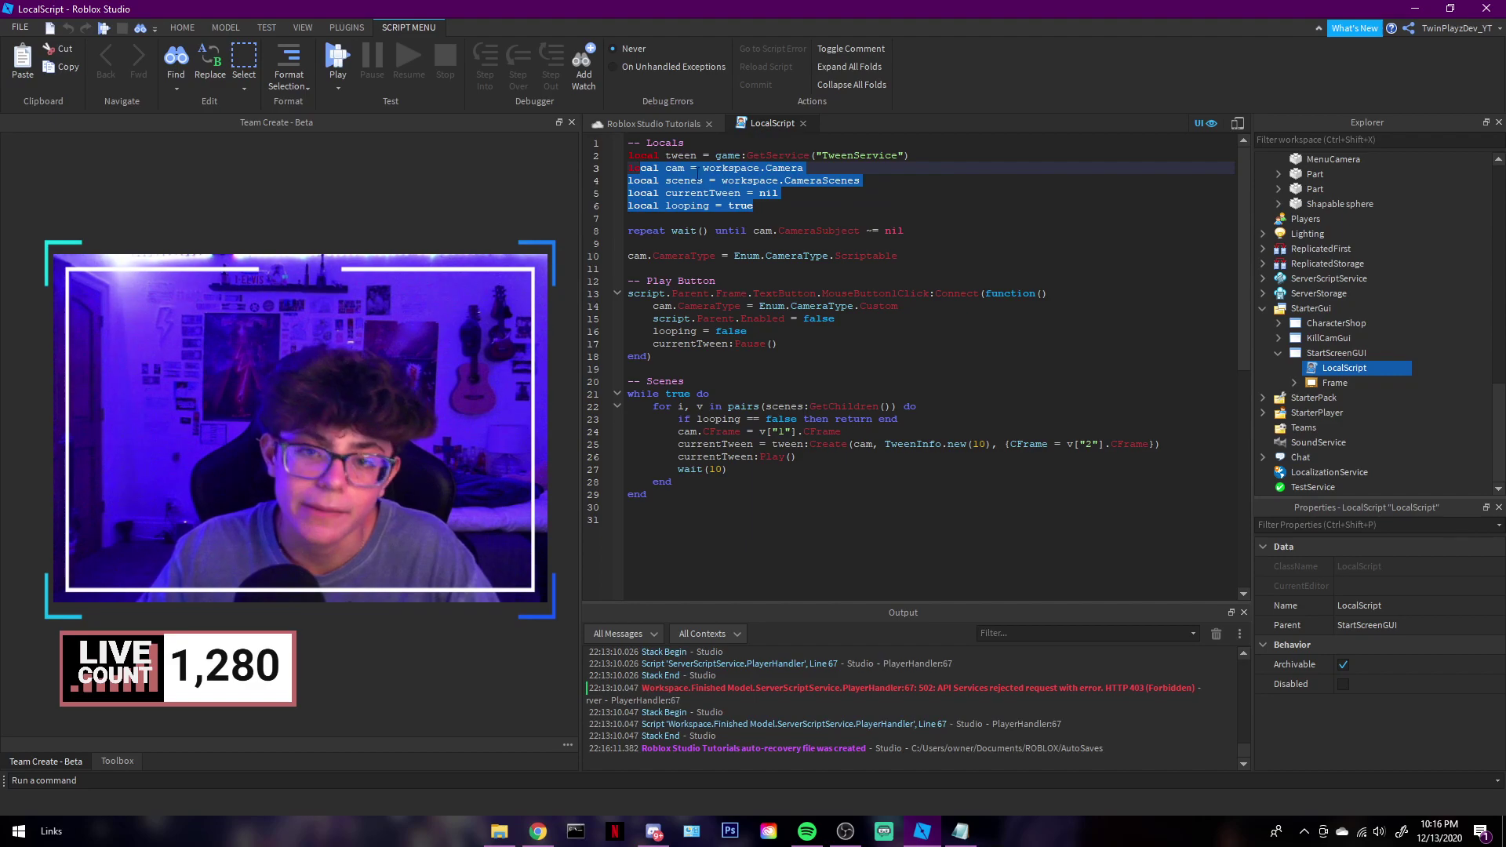
click(759, 185)
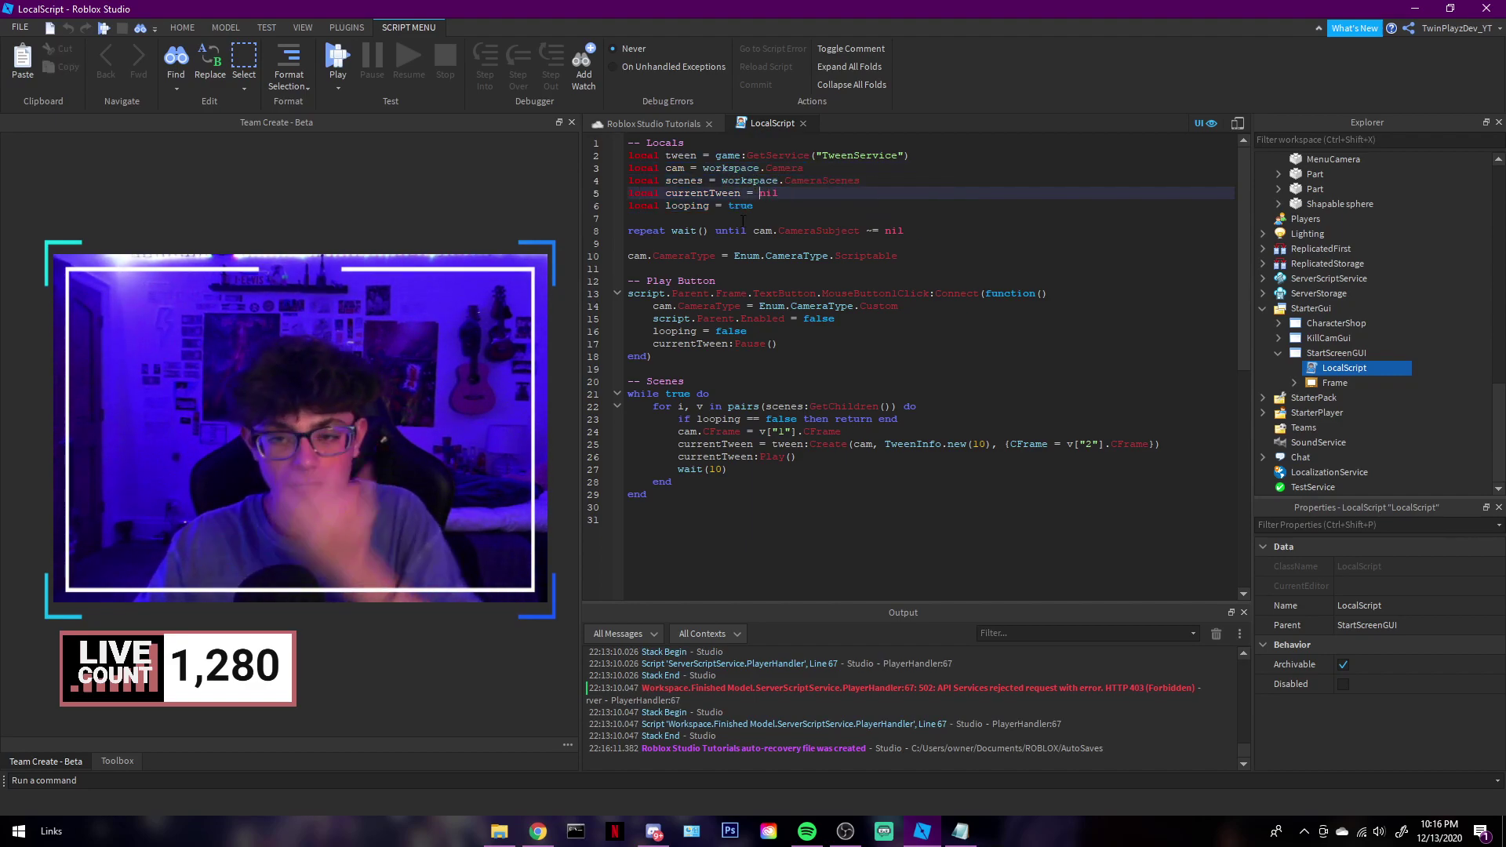
Highlight line 10, which sets the camera type to Scriptable, and the start of the Play Button function on line 13
click(735, 245)
drag(735, 244, 901, 254)
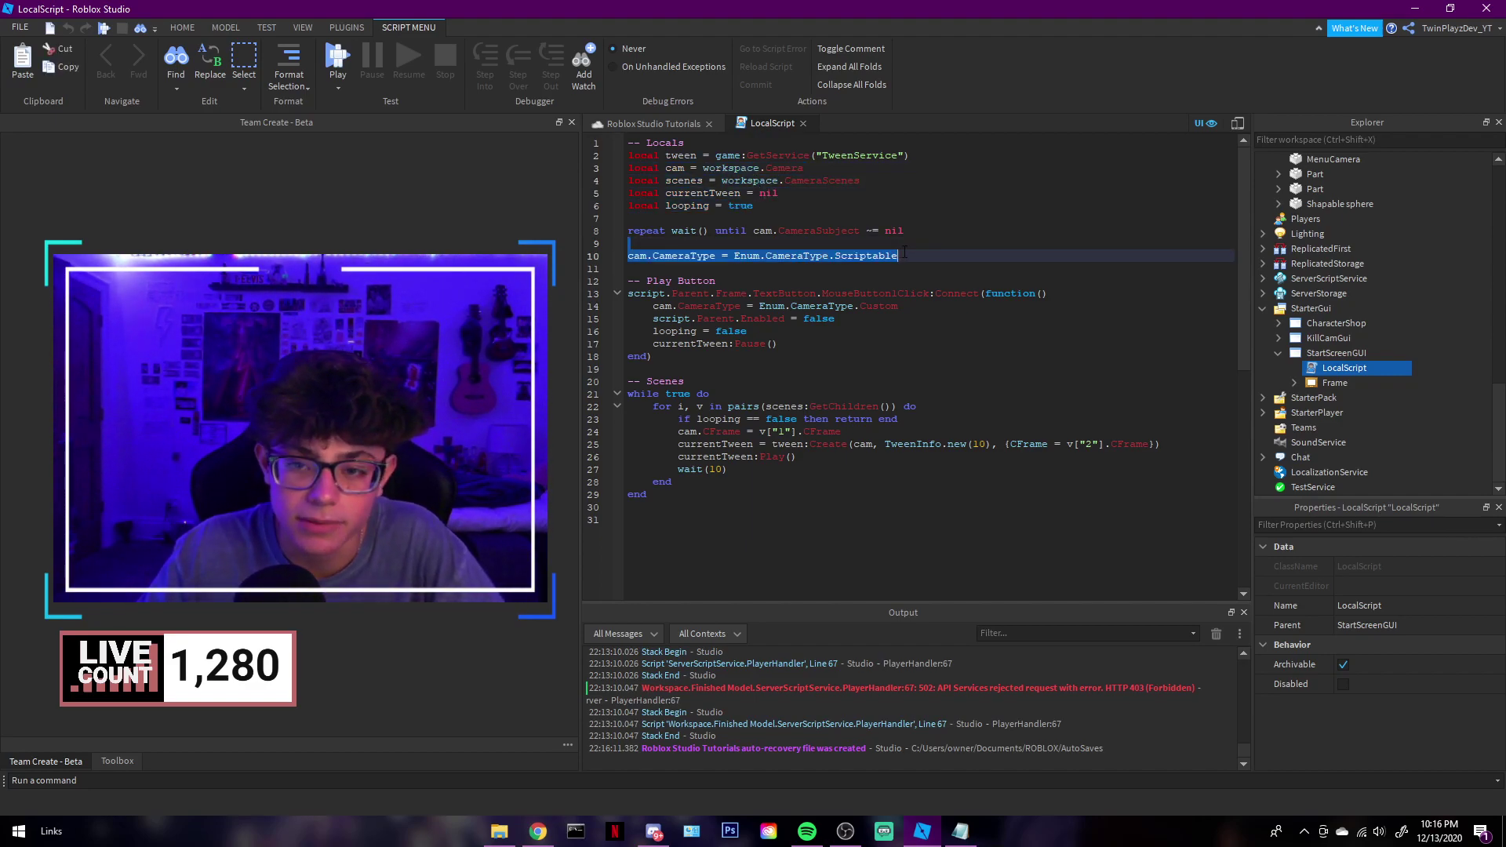
click(902, 250)
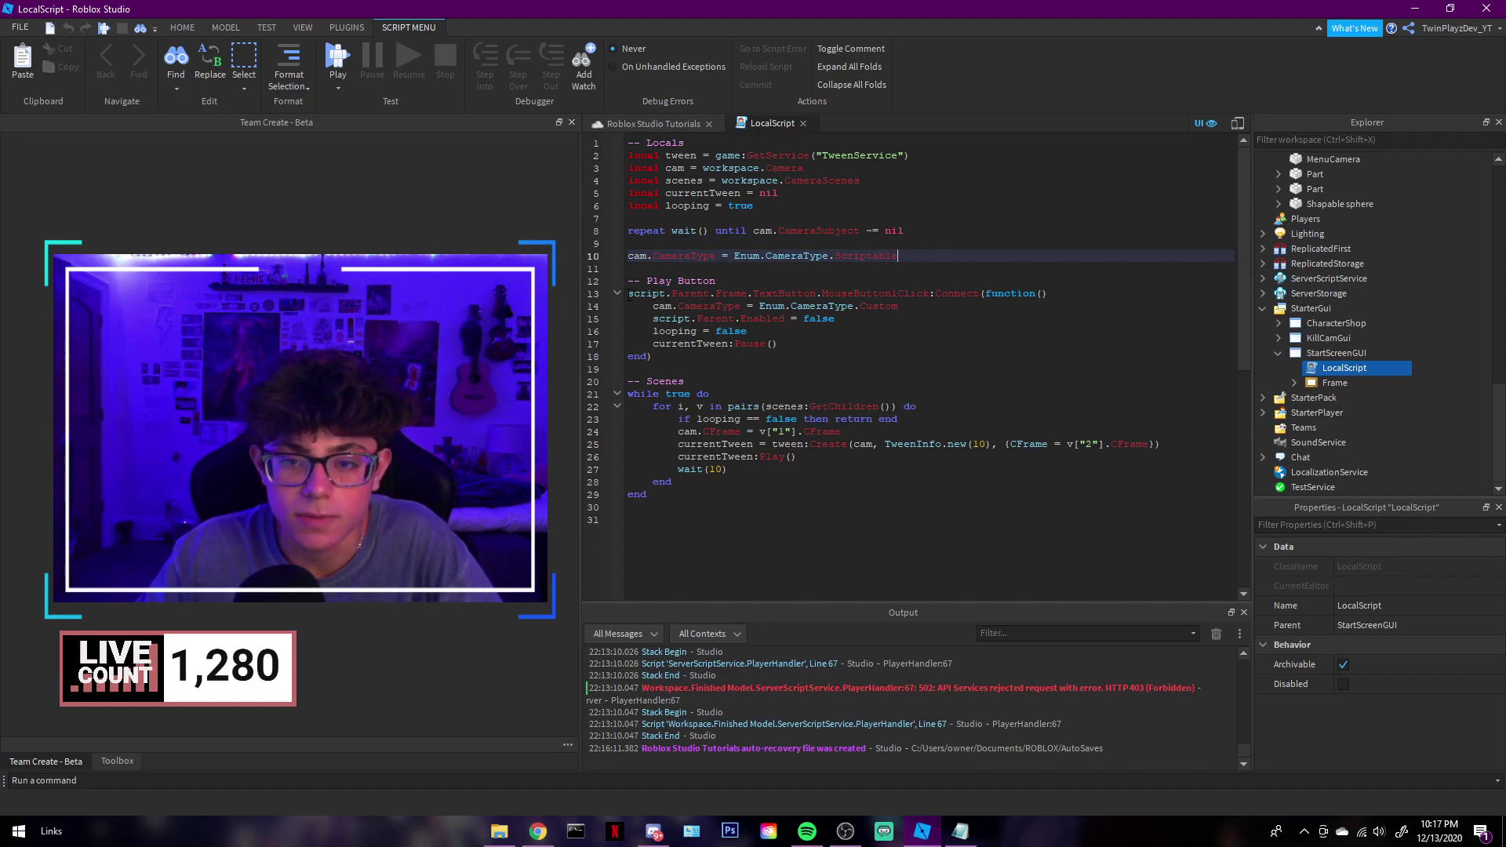
double_click(630, 294)
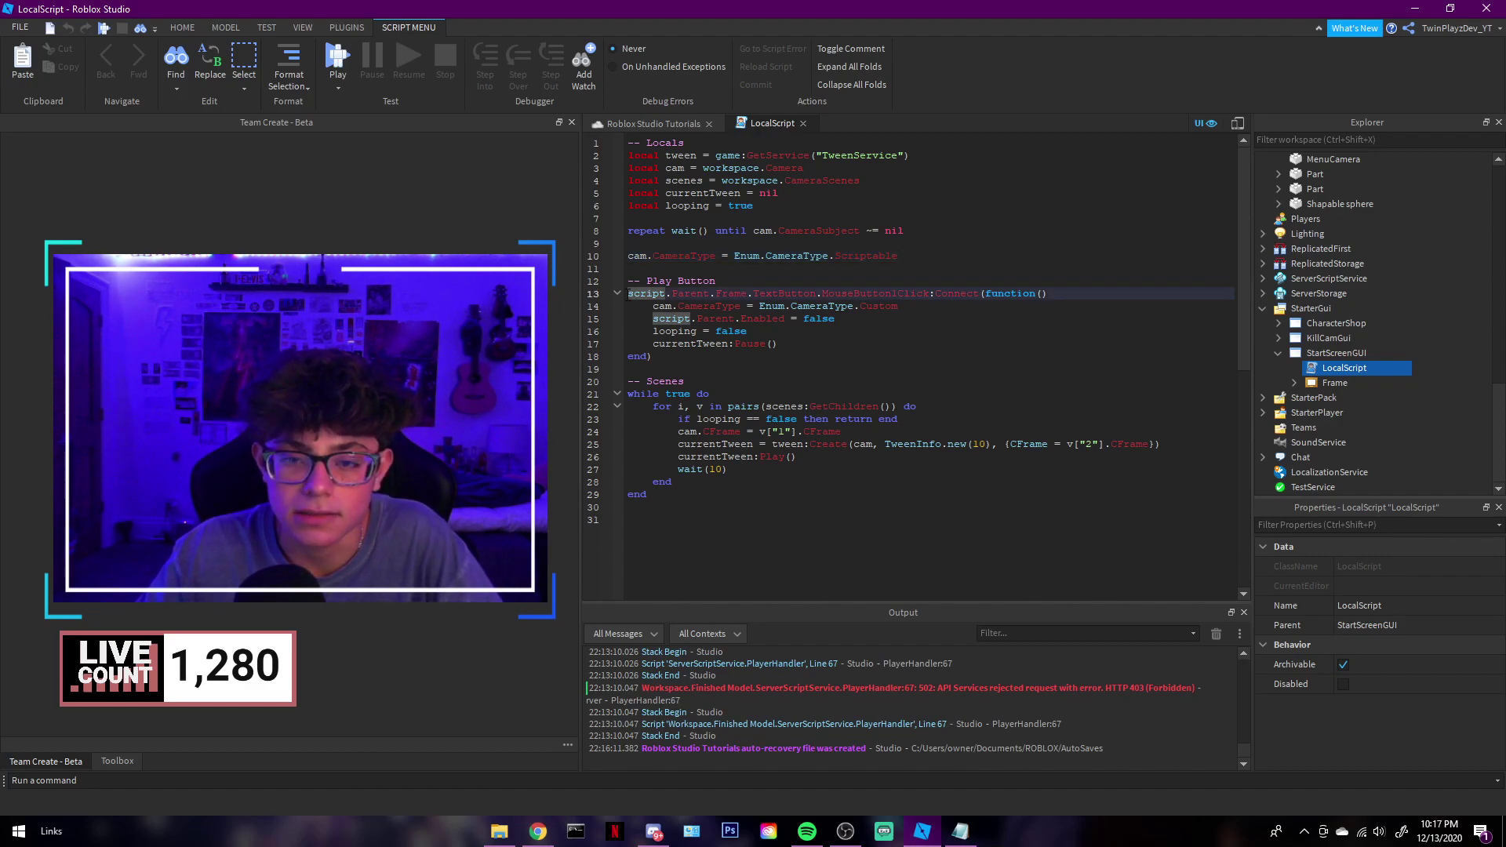
Review the Scenes loop on lines 21 to 27 by highlighting its looping check, camera CFrame, tween creation, playback and wait lines
click(628, 393)
drag(629, 394, 873, 418)
click(873, 418)
drag(678, 431, 1192, 444)
click(887, 419)
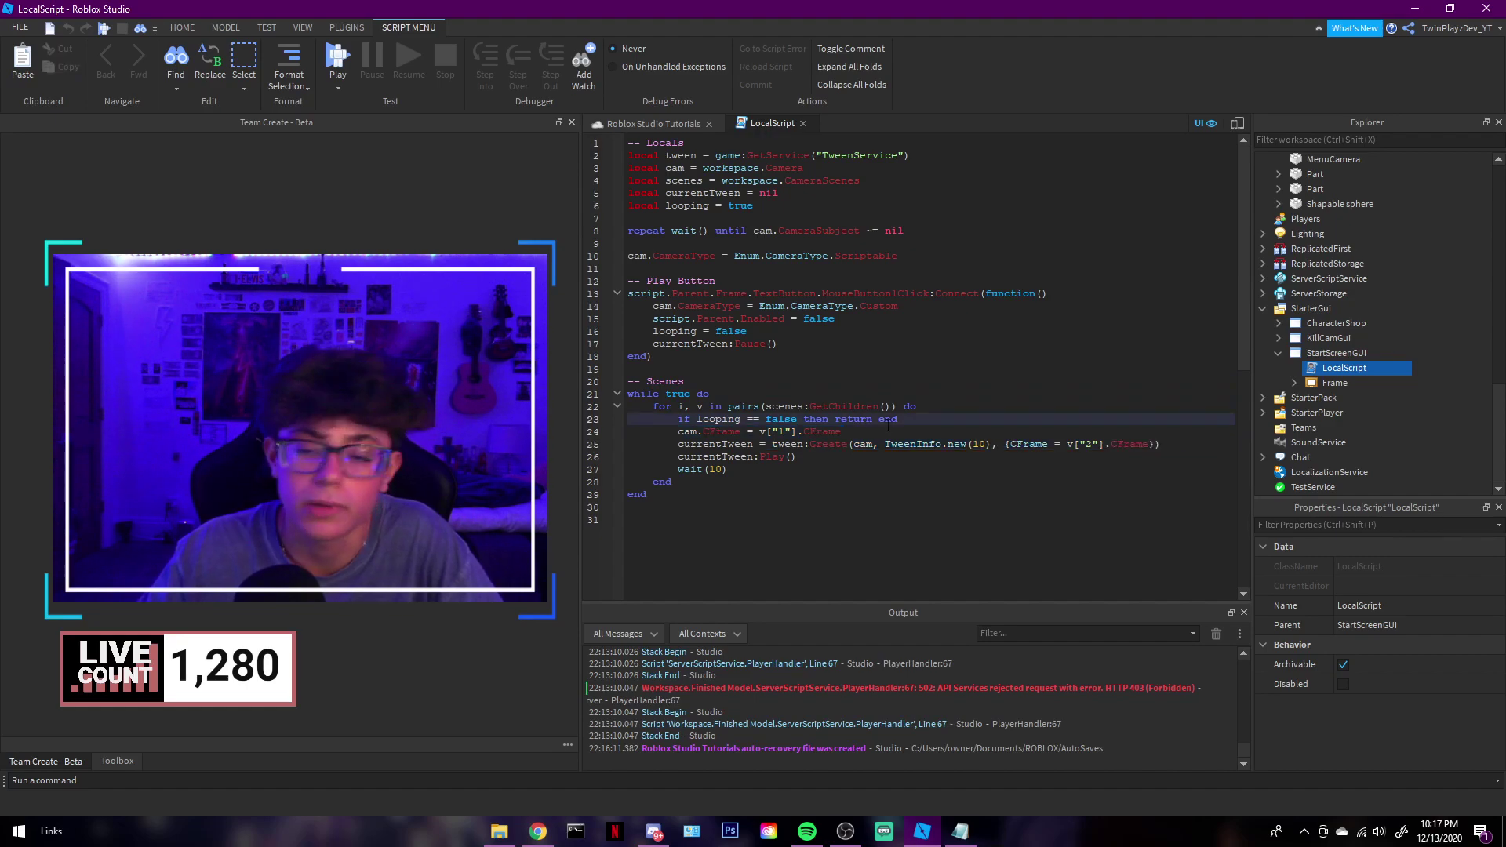
drag(678, 444, 711, 469)
click(795, 469)
click(772, 469)
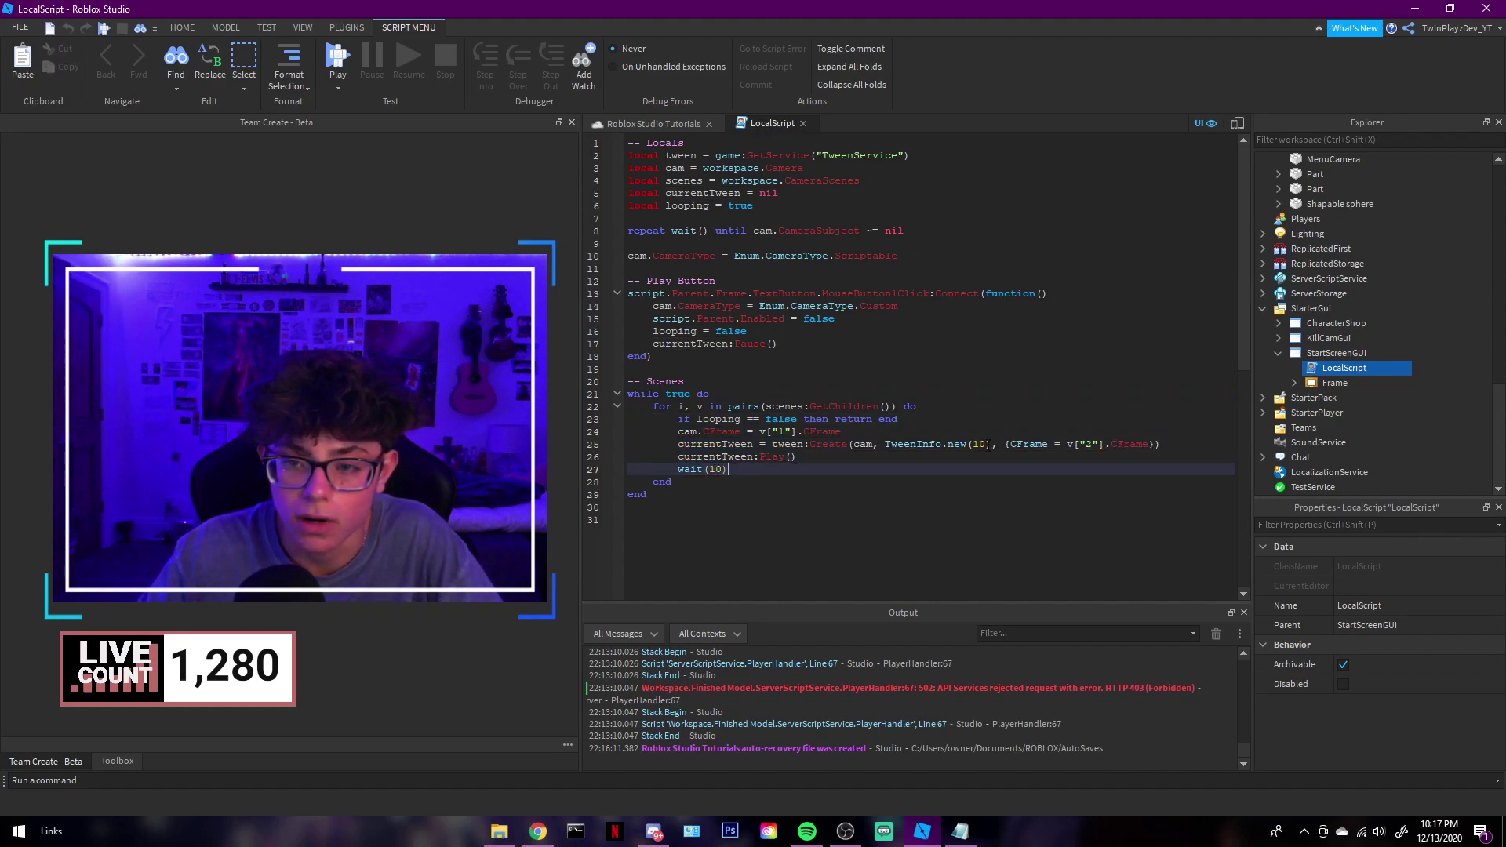
Compare the TweenInfo.new duration on line 25 with the wait duration on line 27 by highlighting both, and clear the highlight
drag(986, 444, 974, 444)
drag(725, 470, 710, 469)
click(967, 444)
drag(986, 444, 971, 444)
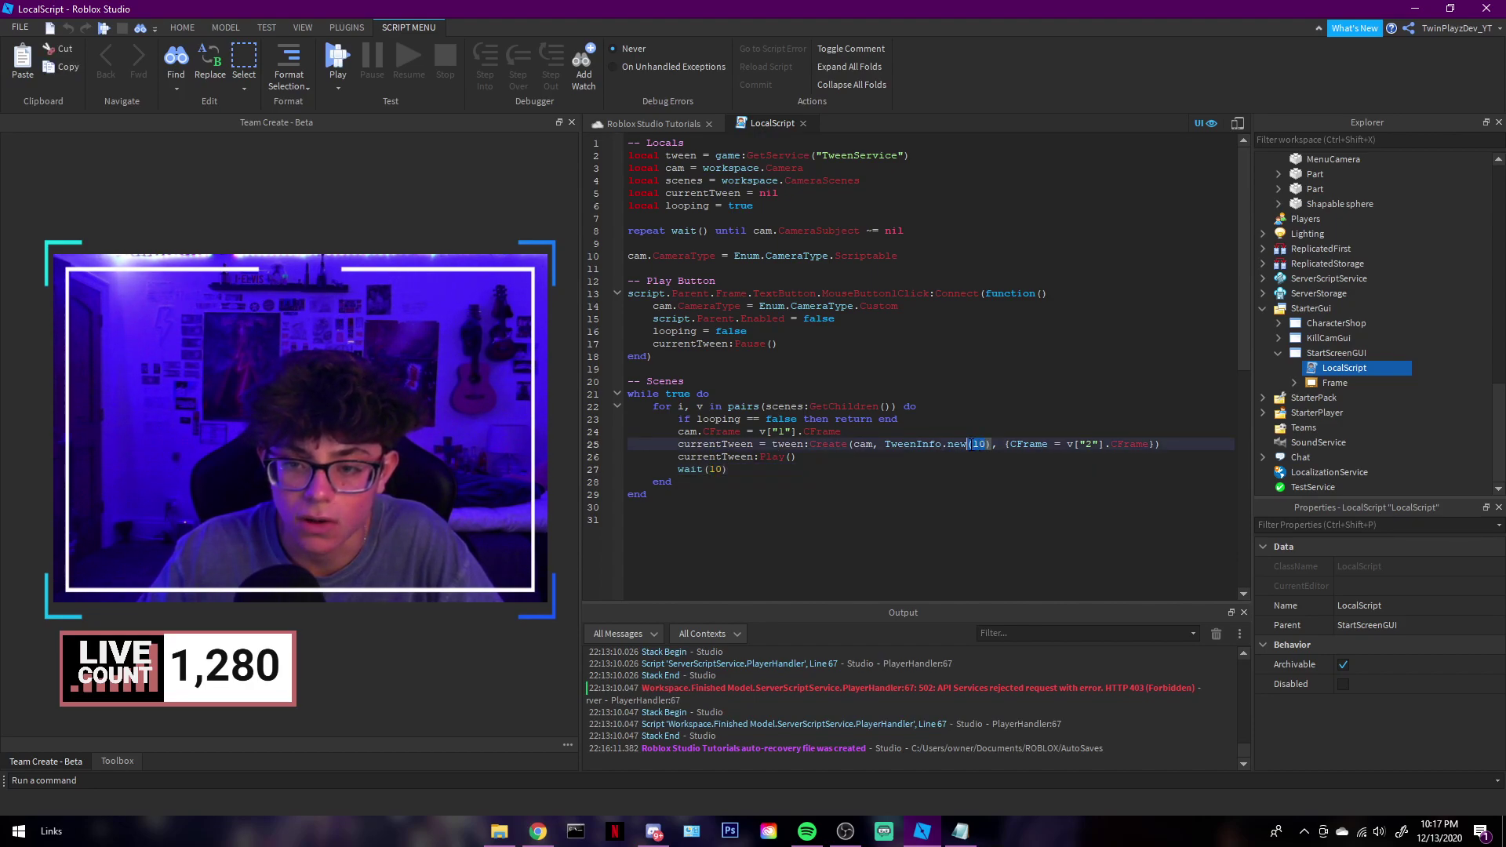
click(723, 456)
drag(725, 469, 709, 469)
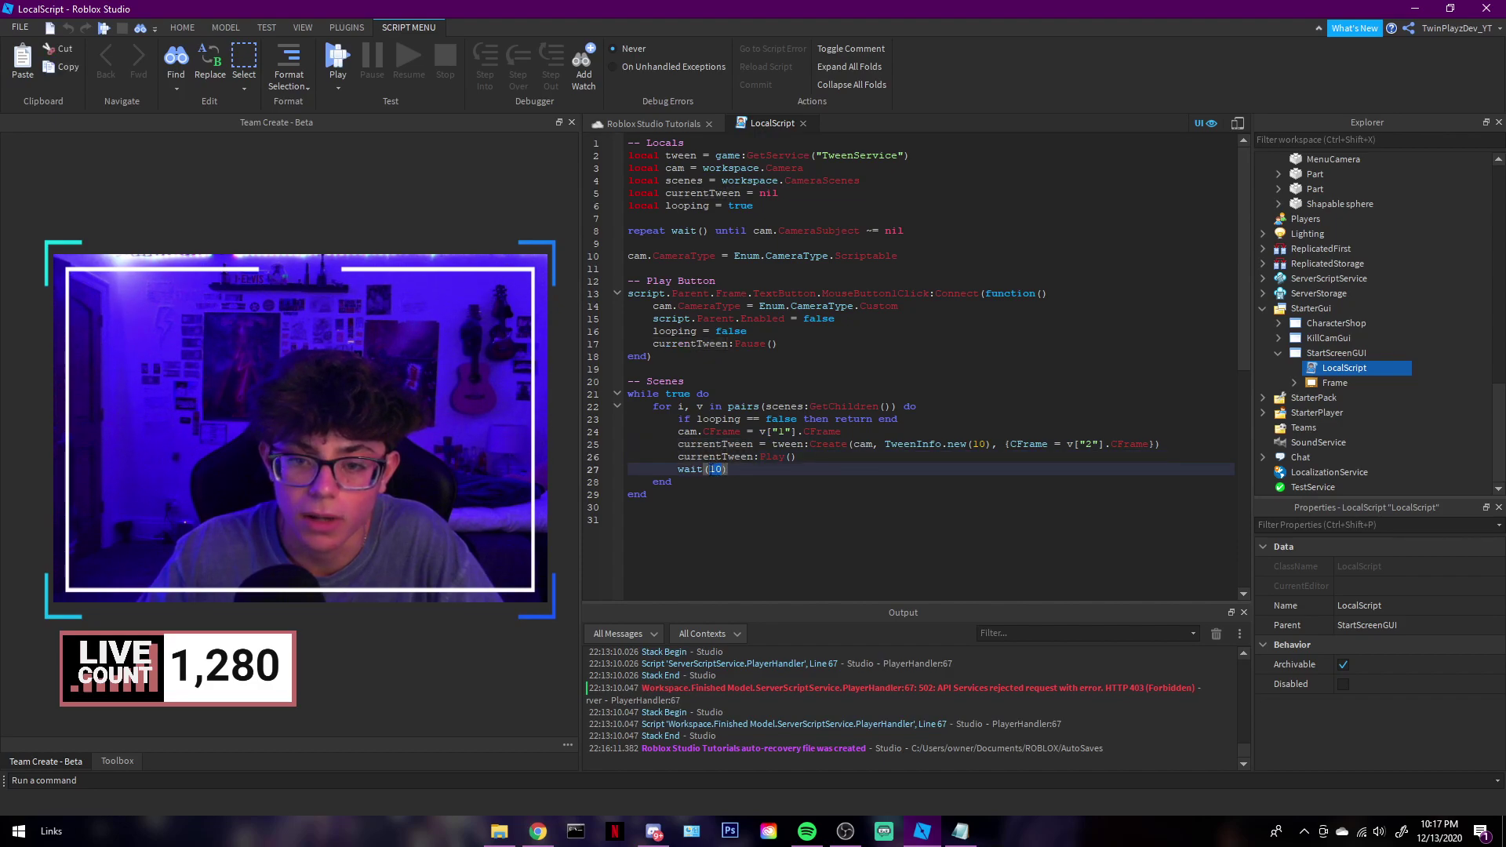
click(855, 353)
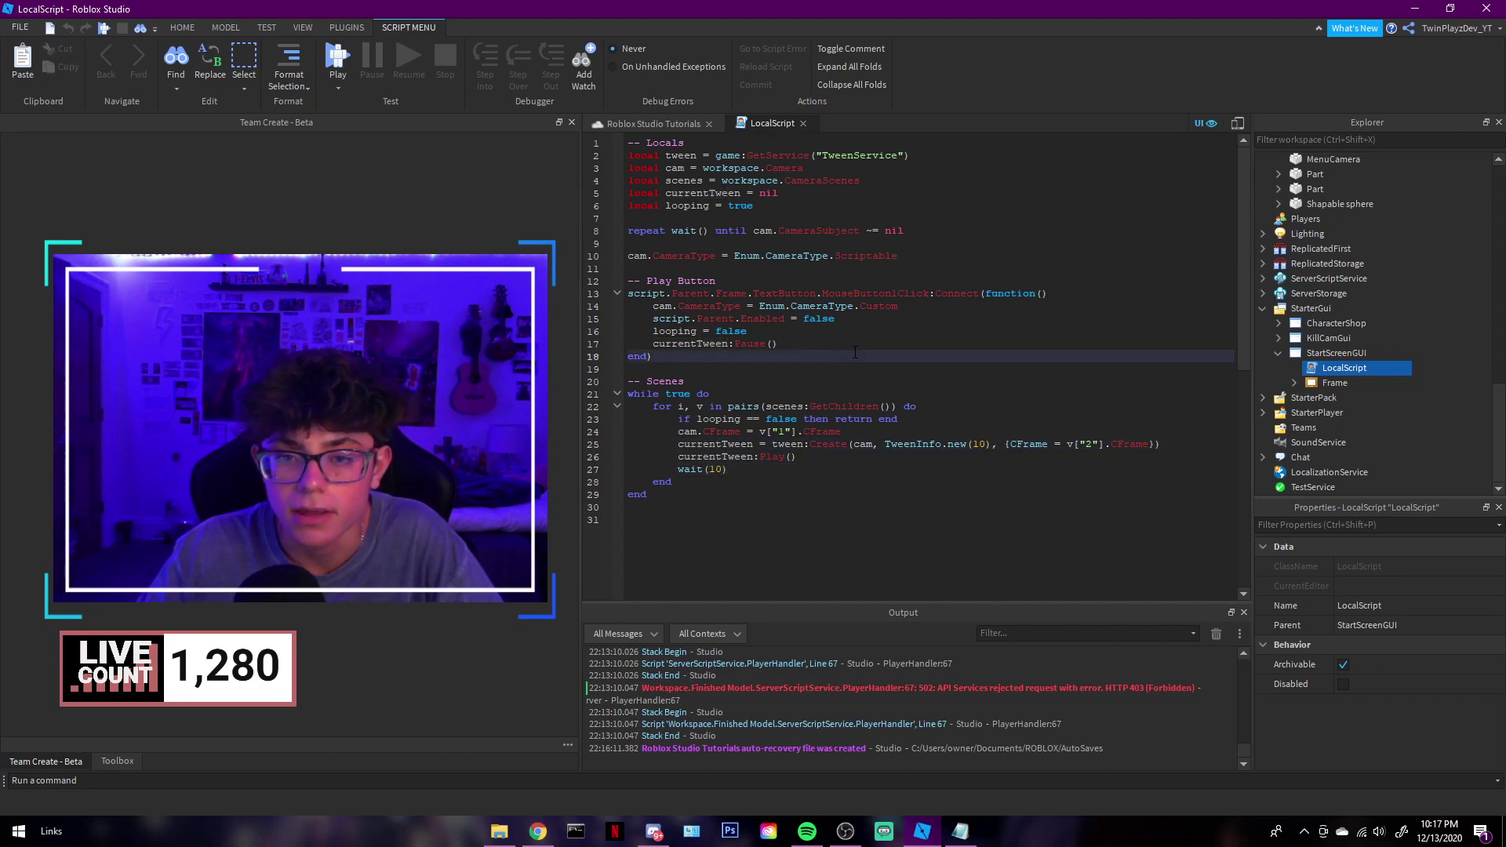
Trace the line 13 reference to Frame, TextButton and its MouseButton1Click event, expanding StartScreenGUI's Frame to show its children
click(662, 306)
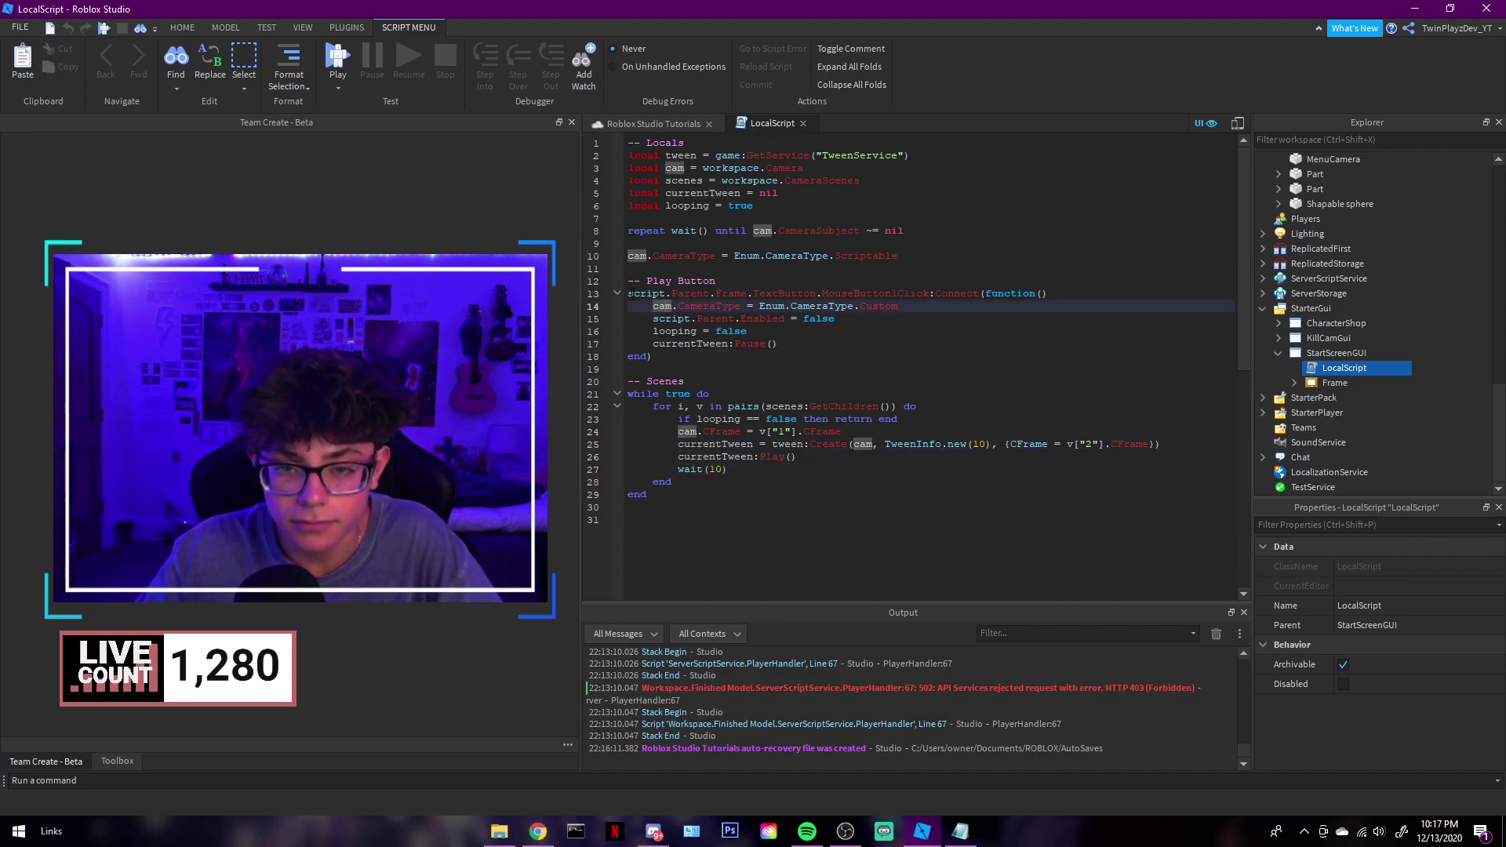
drag(629, 293, 728, 292)
double_click(731, 294)
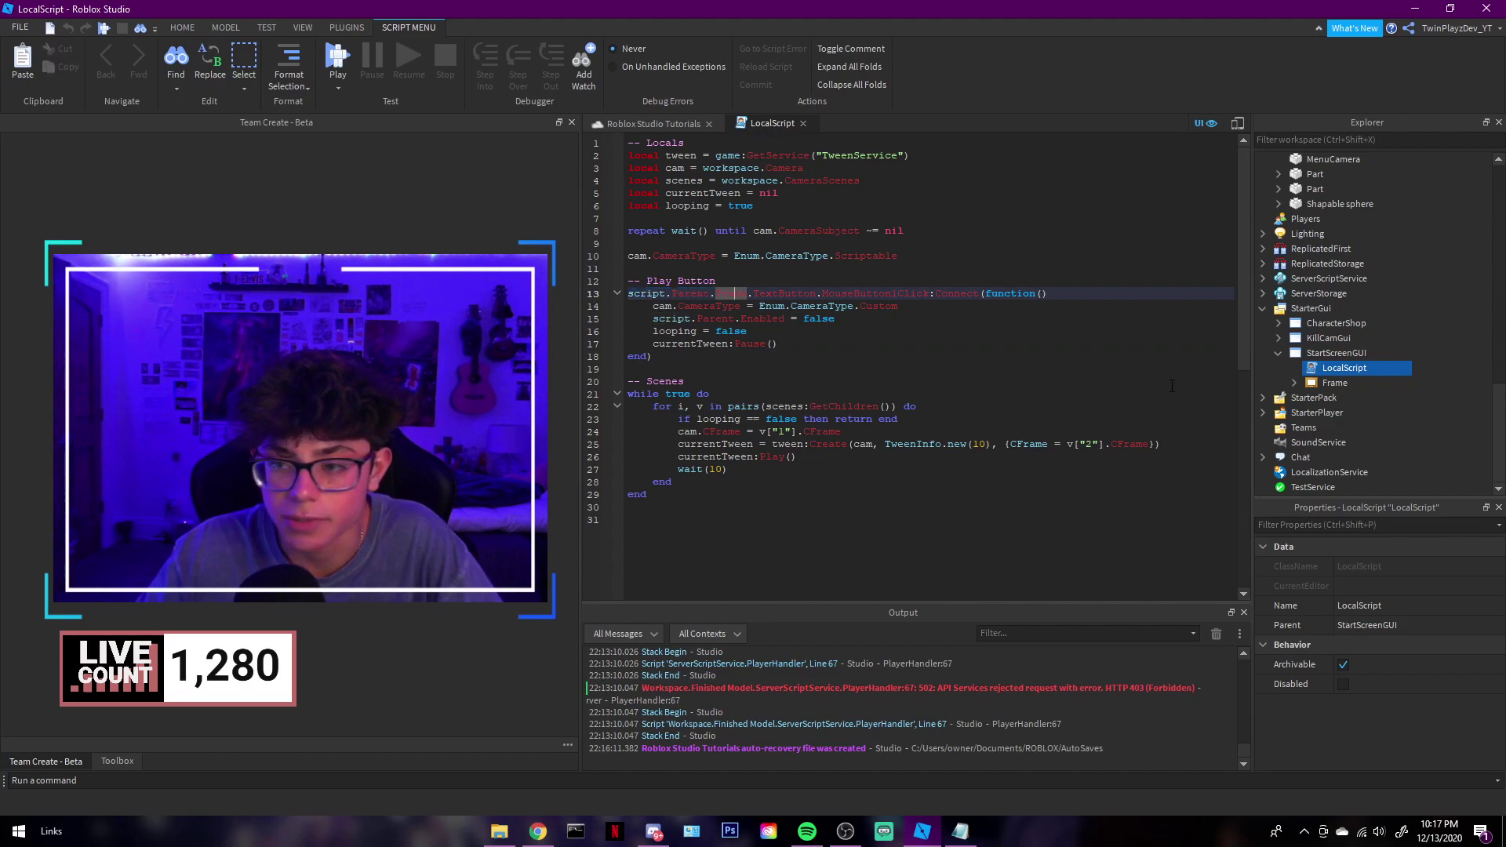
click(1293, 384)
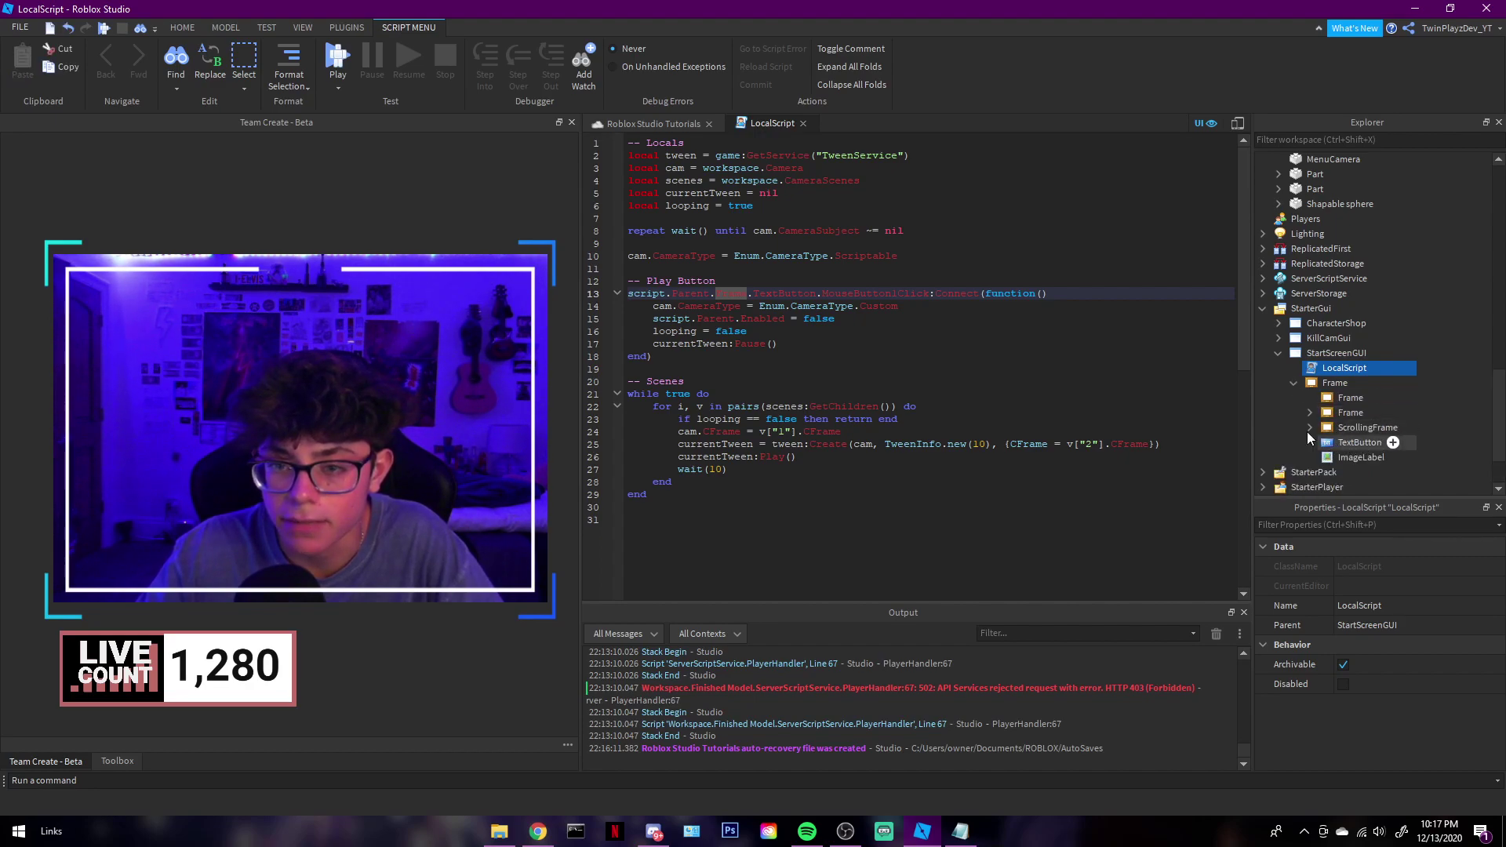
click(910, 294)
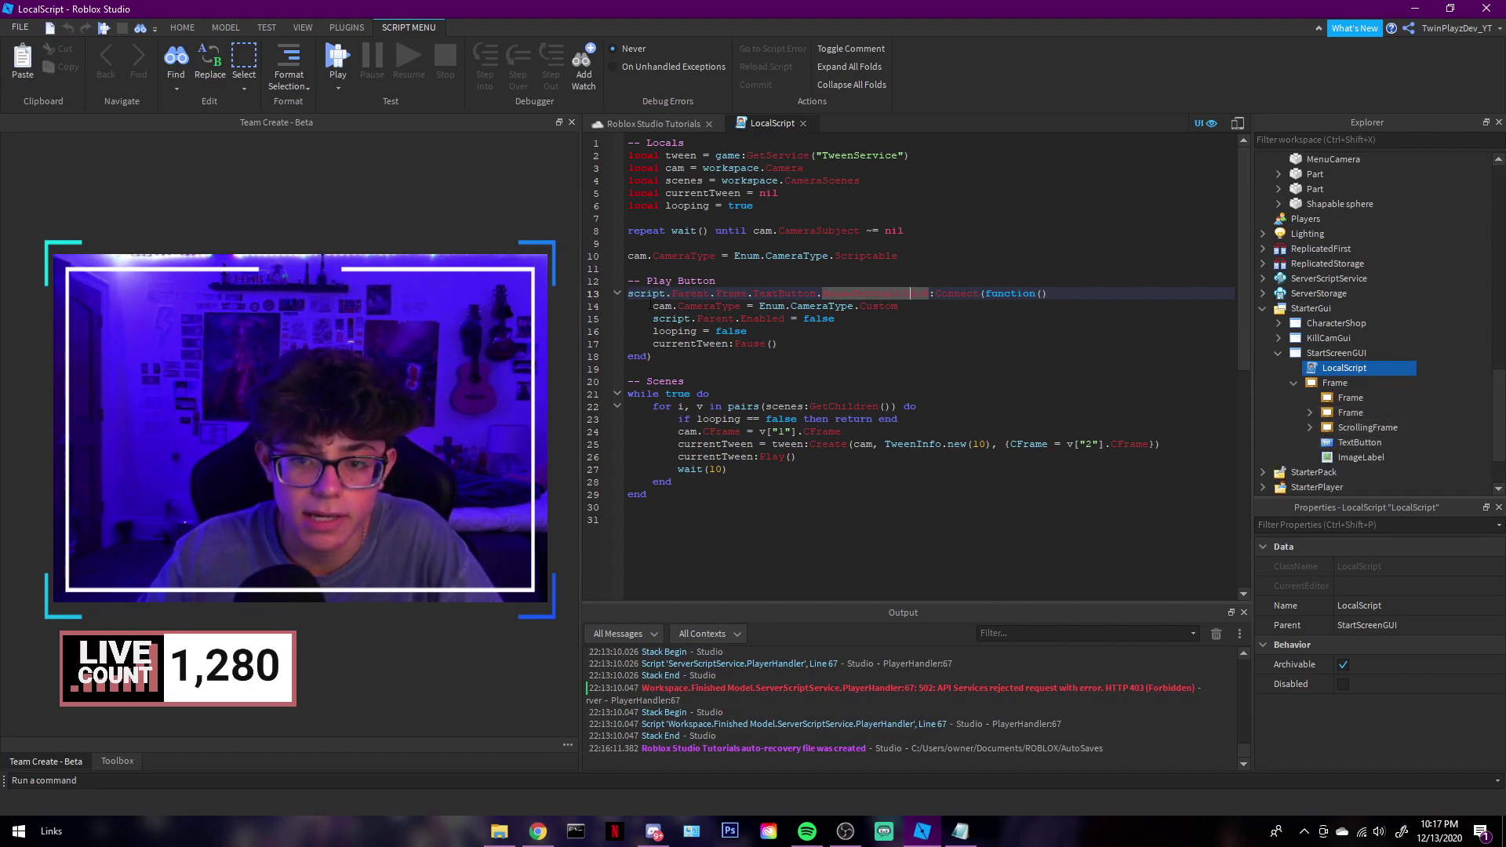
Review the Play Button function's body on lines 14 to 17 and select StartScreenGUI to show the Enabled property it references
drag(650, 305, 907, 306)
click(910, 306)
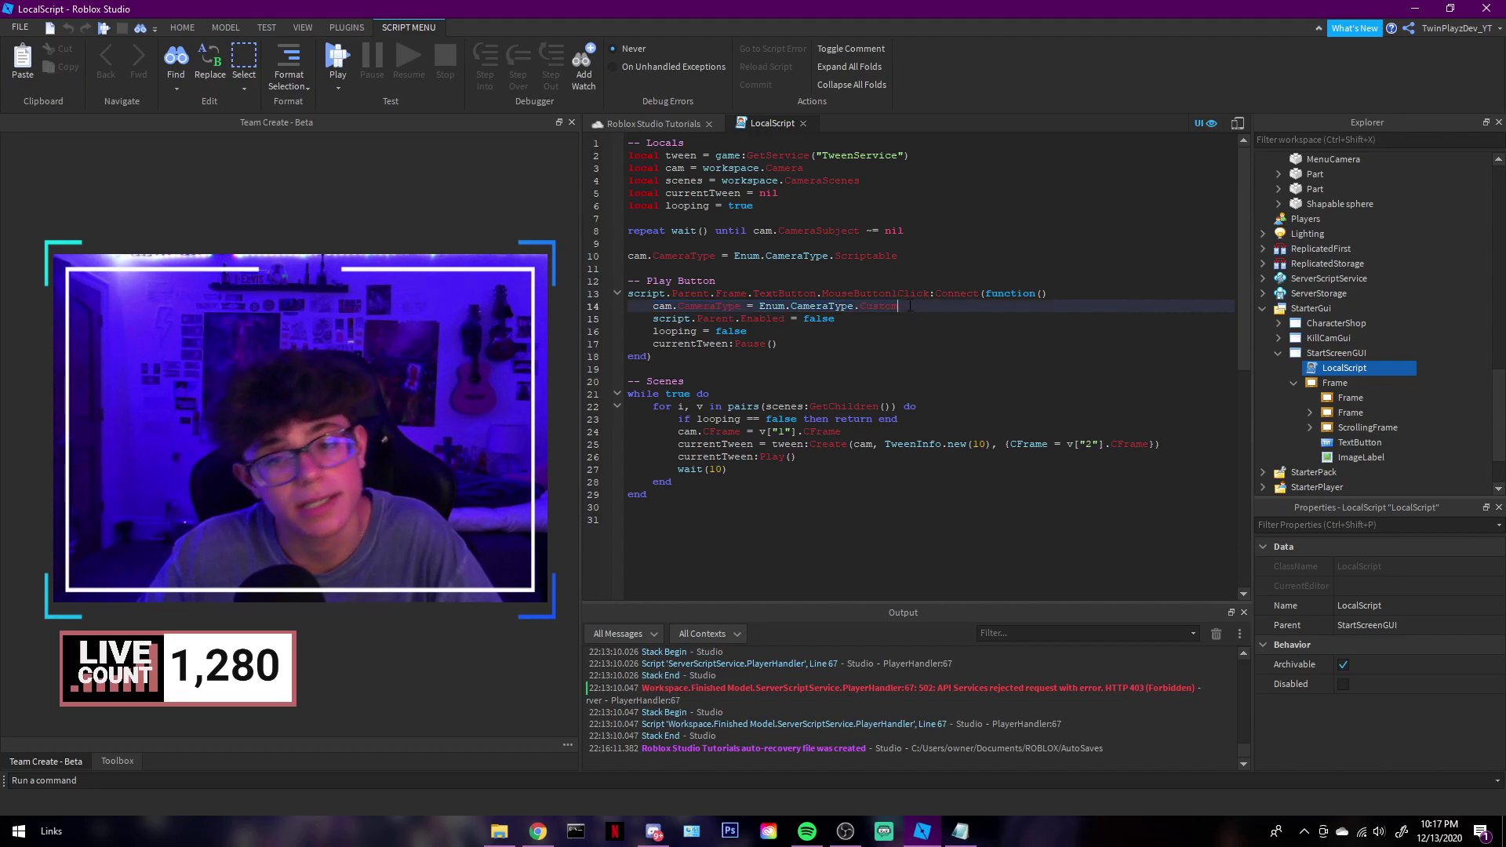
drag(650, 318, 834, 319)
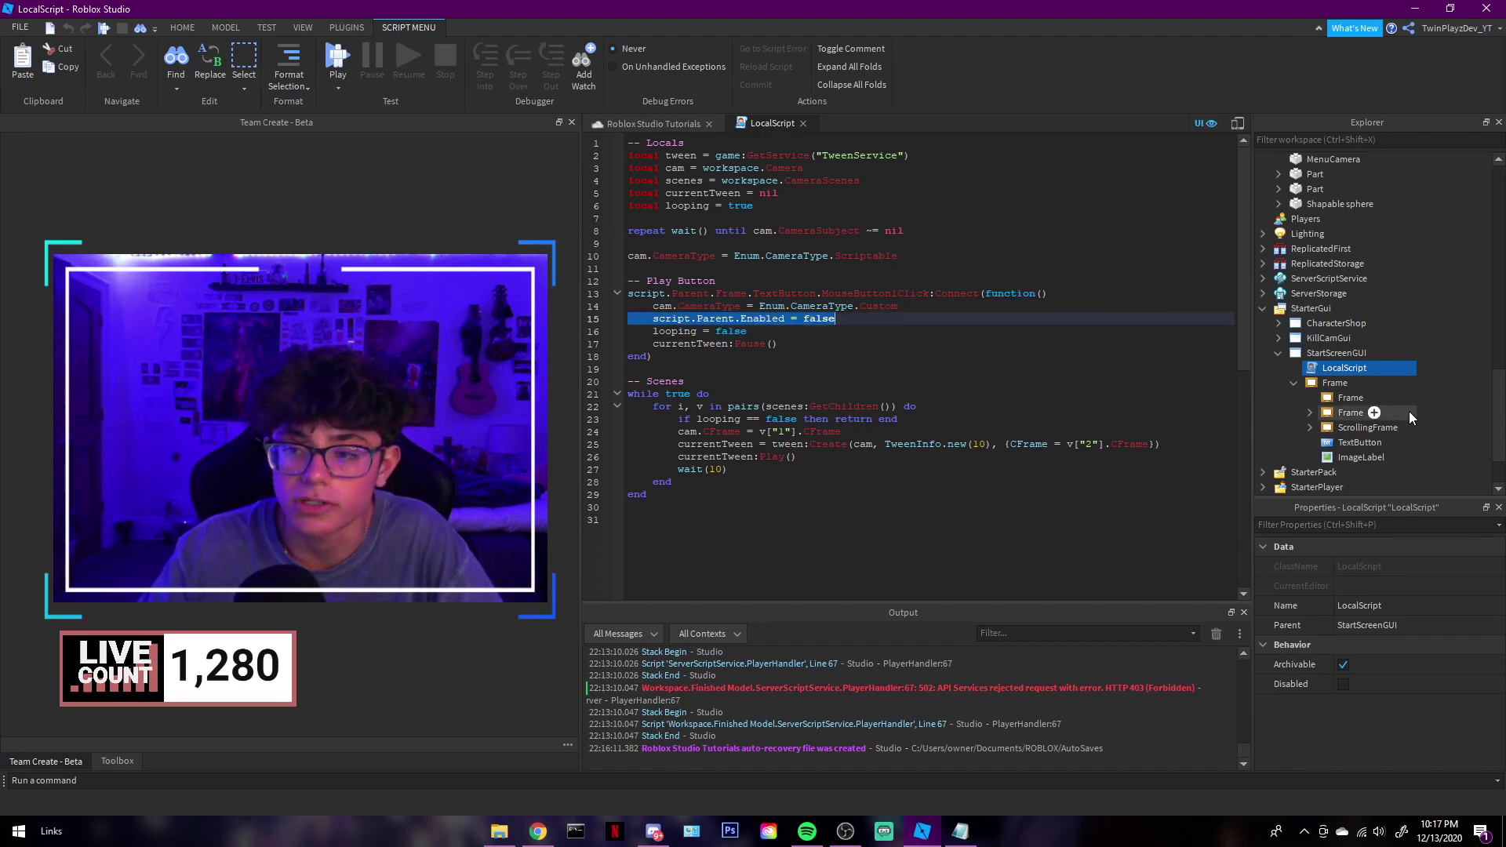
click(1311, 357)
click(749, 331)
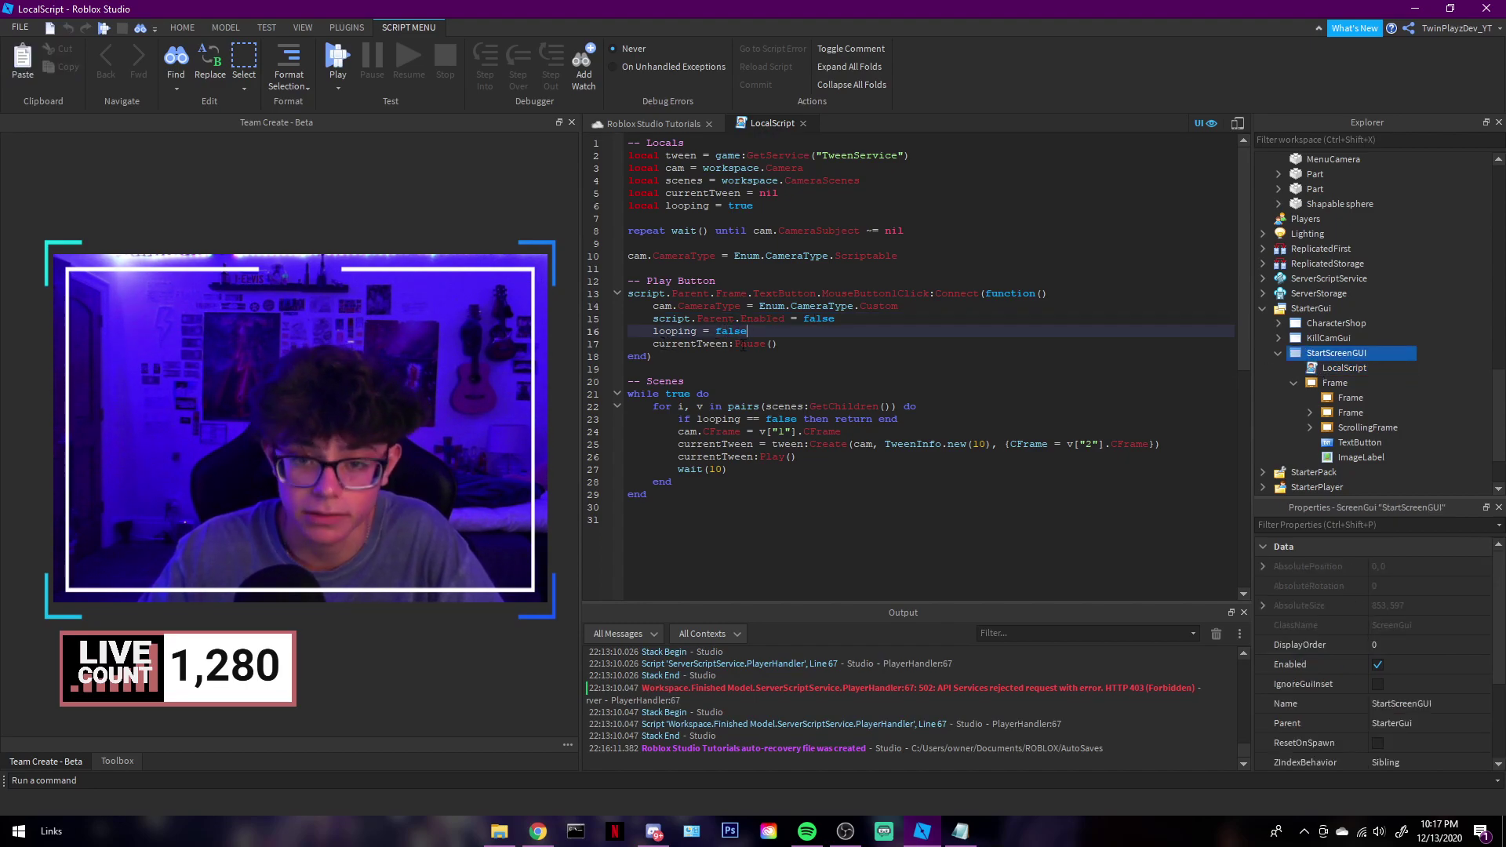
double_click(744, 345)
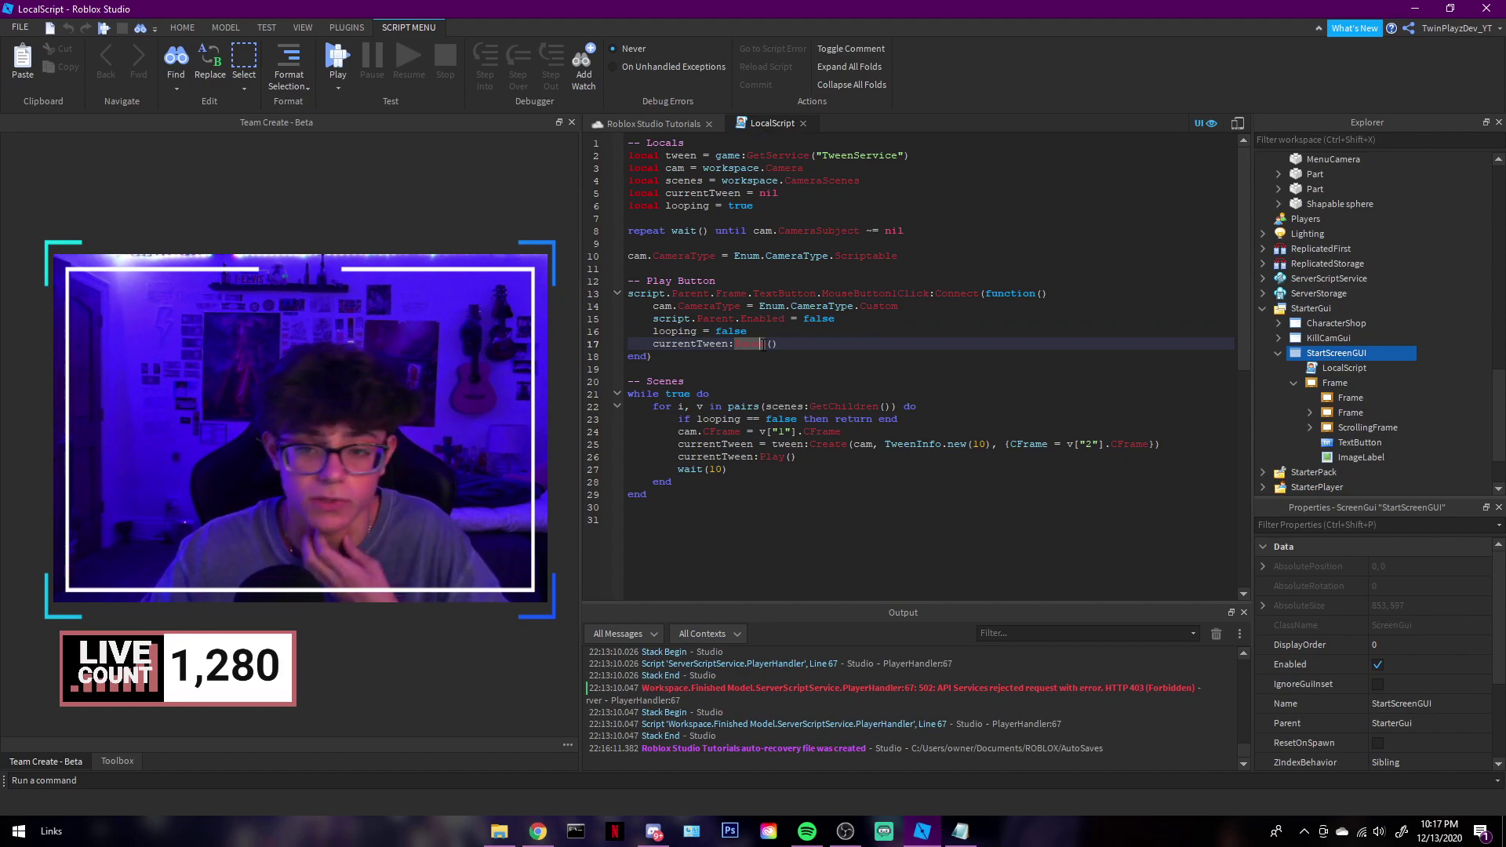
Close the LocalScript and return to the viewport showing the start screen, with nothing selected
click(802, 123)
click(1462, 356)
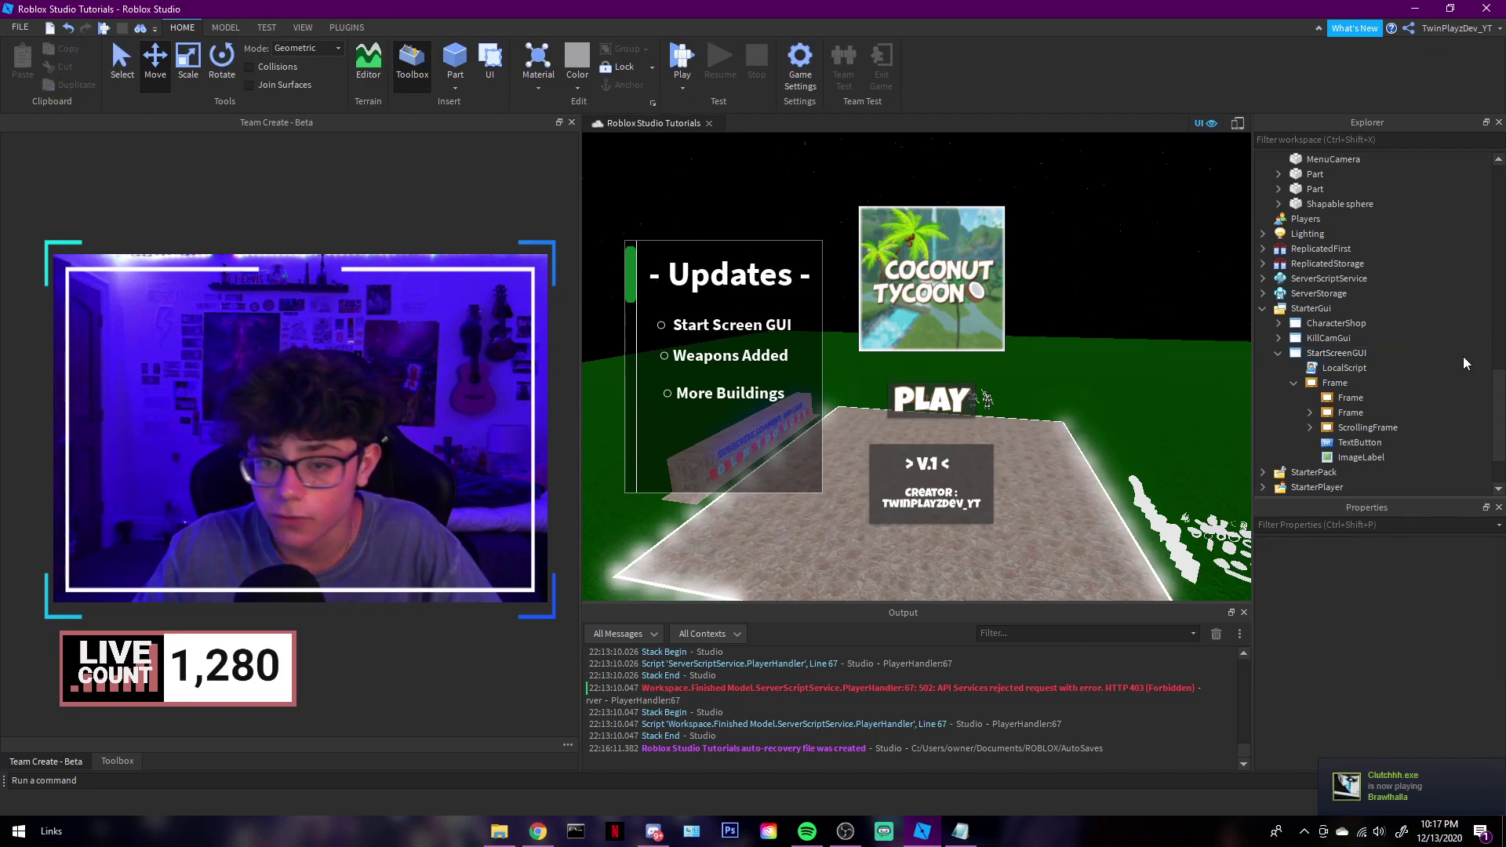
right_drag(1049, 297, 1065, 307)
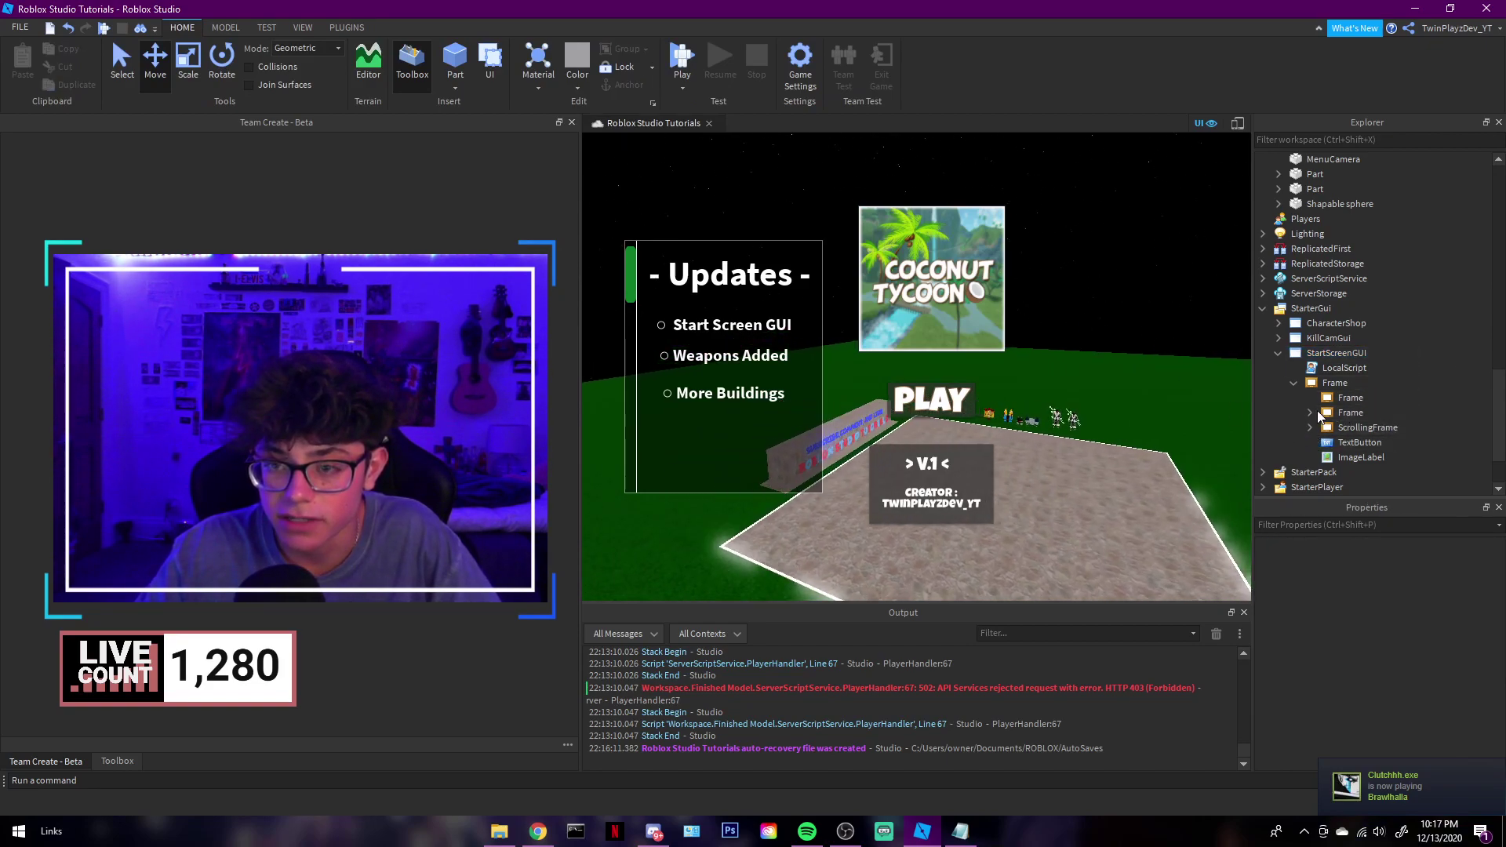
Inspect the main Frame, the frame behind PLAY and the TextButton, reviewing the button's text properties
click(1315, 383)
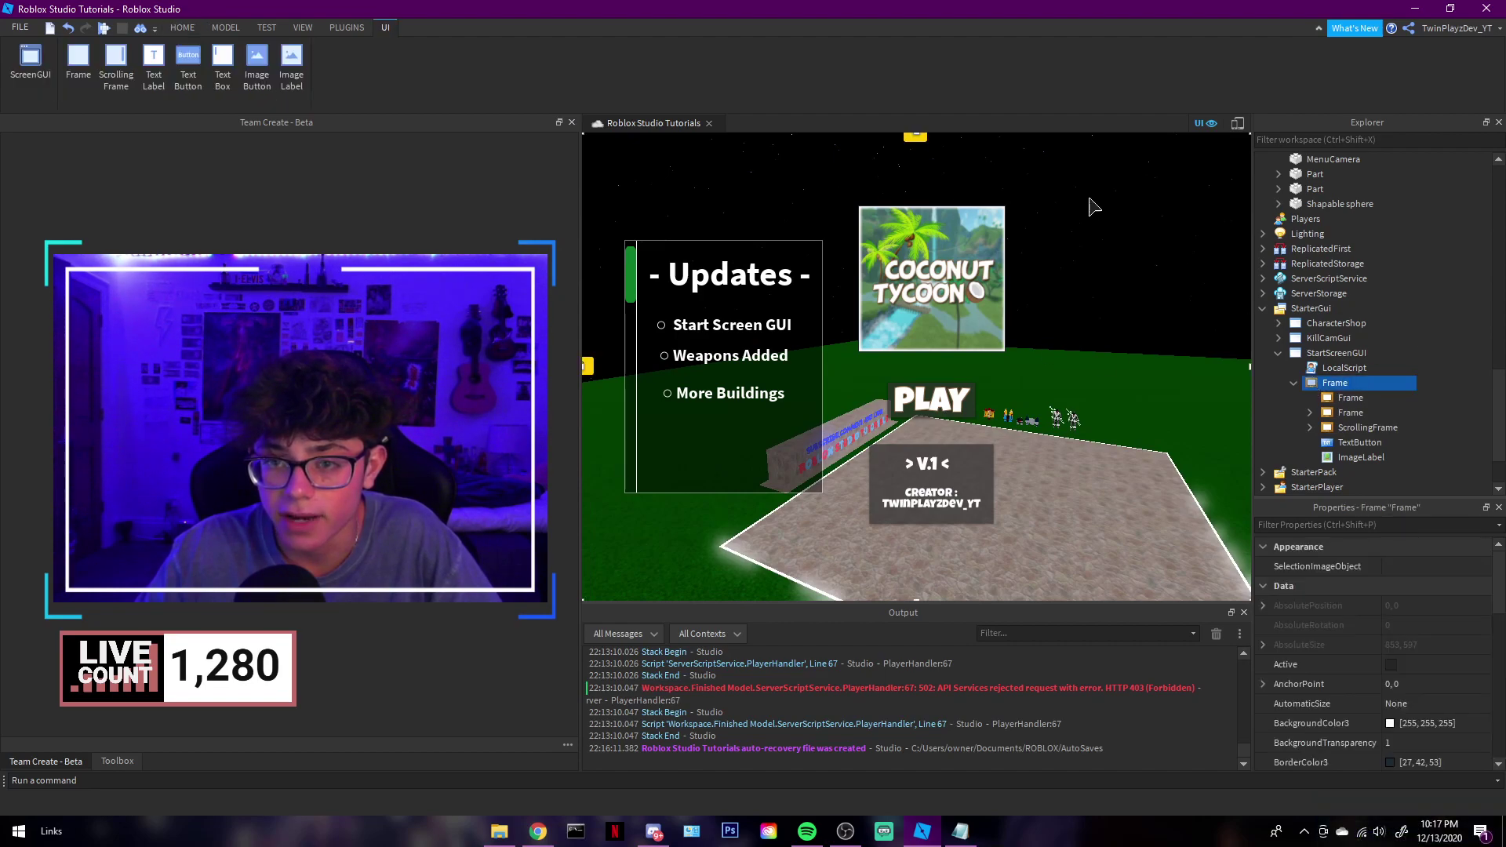
click(1327, 397)
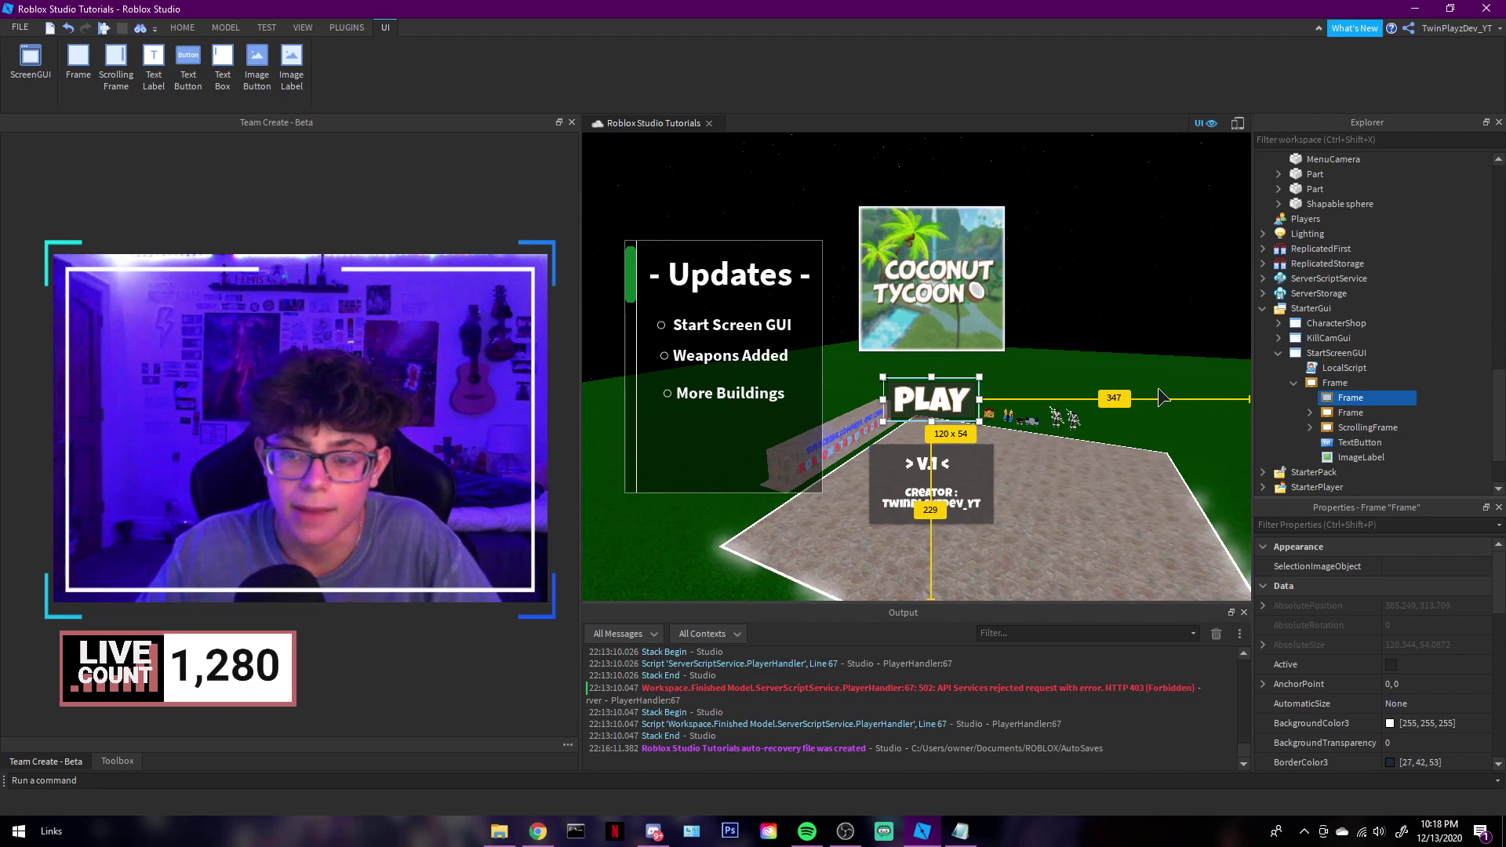
click(1347, 444)
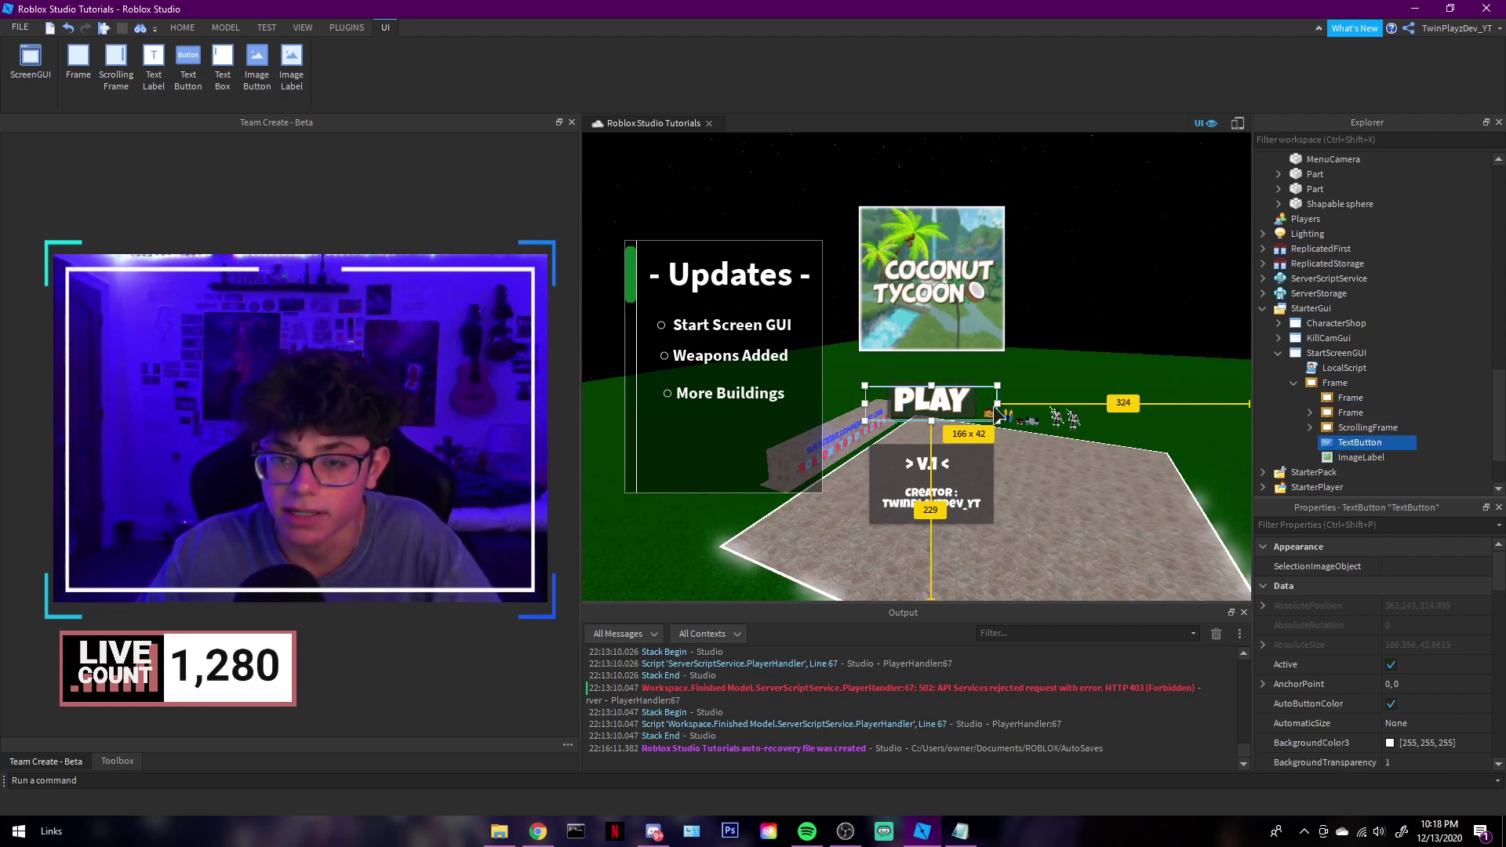
scroll(1379, 636, down, 10)
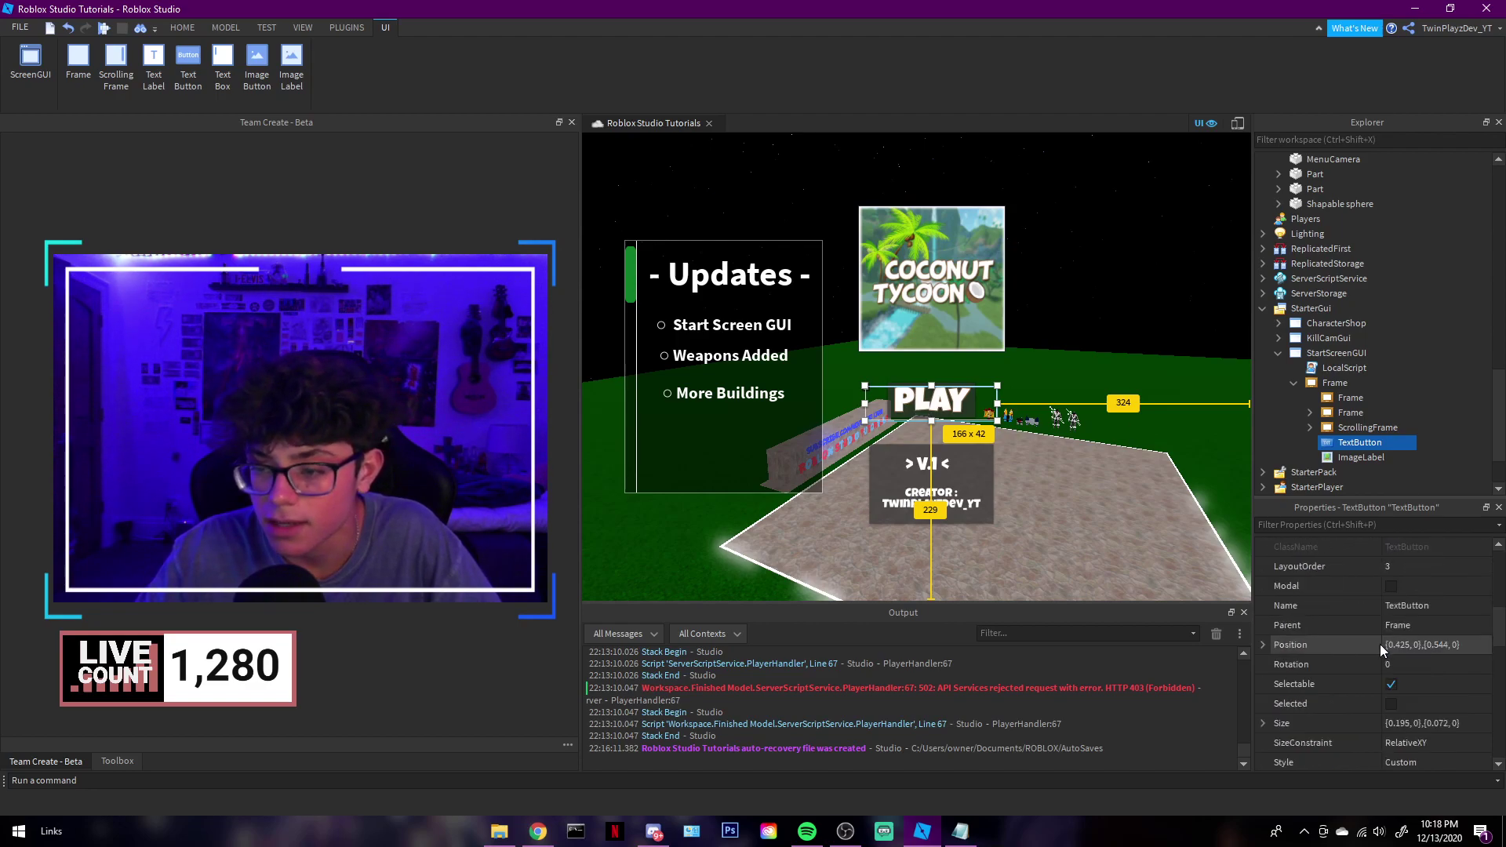
scroll(1397, 644, down, 3)
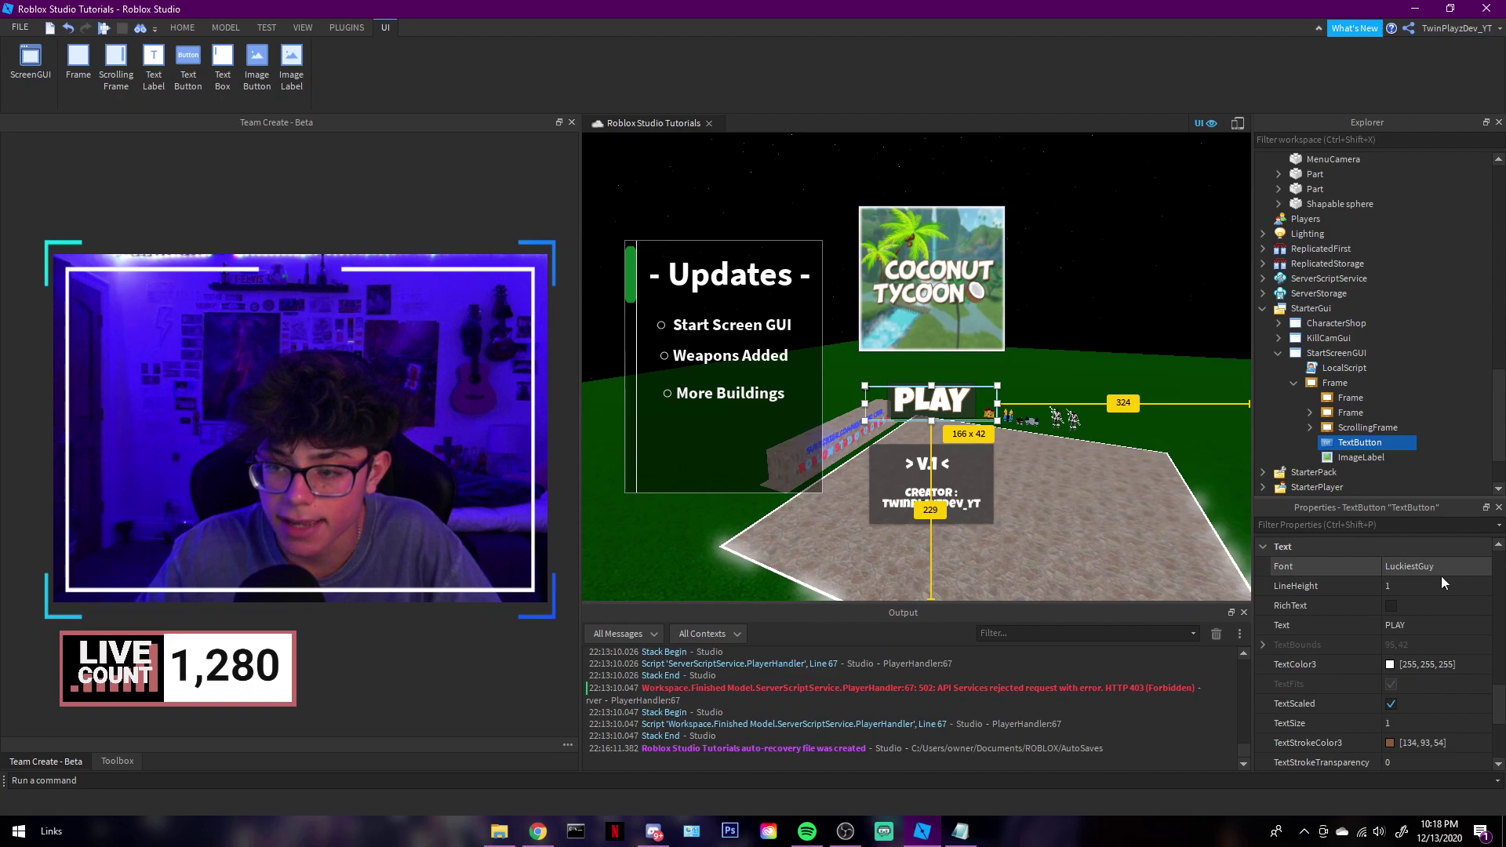
scroll(1412, 627, down, 3)
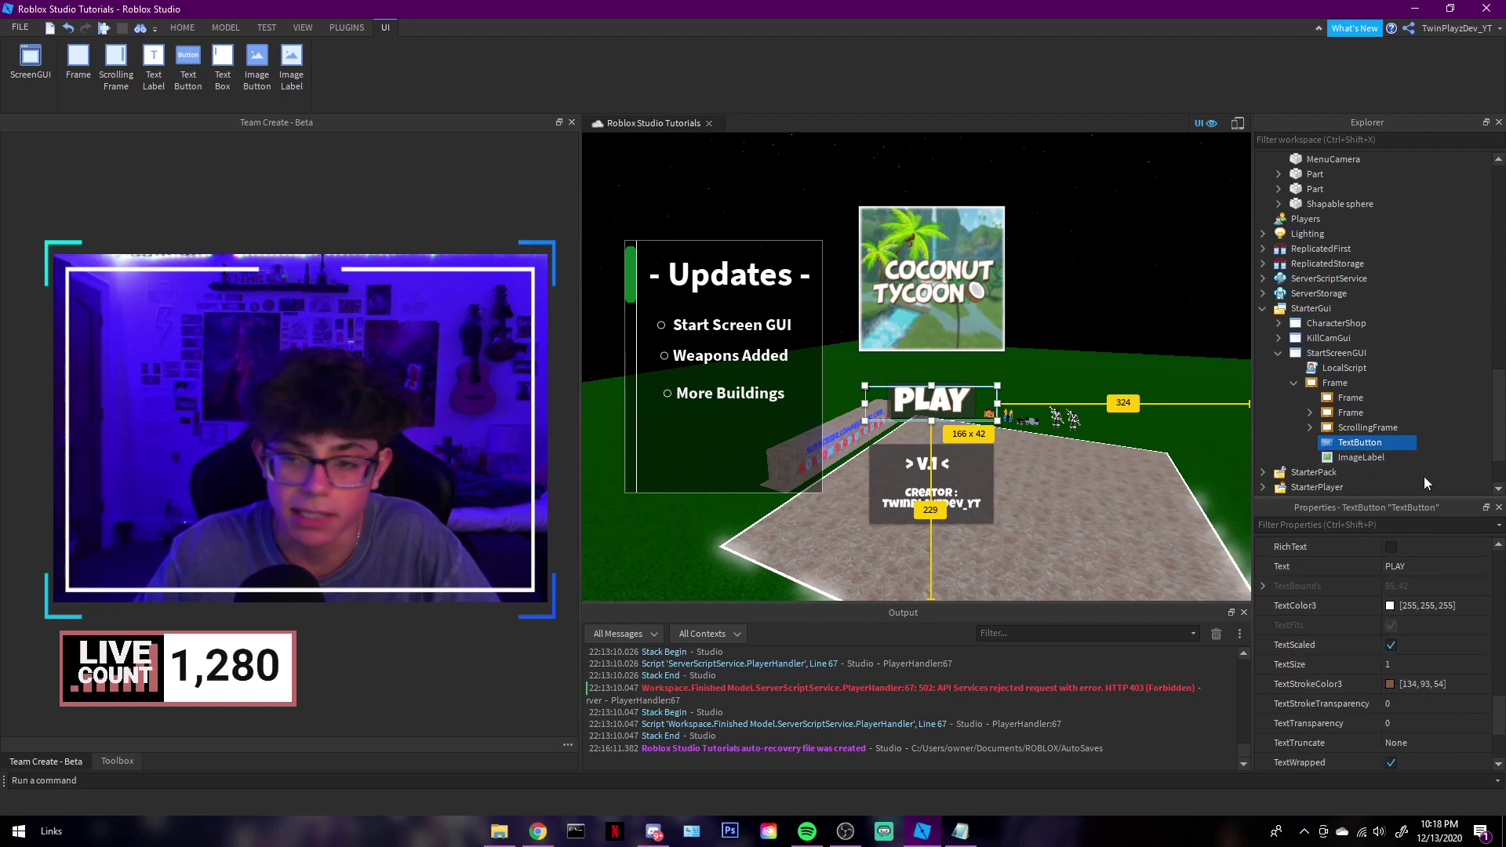
Expand the version and creator Frame, inspect its two TextLabels, clear the selection and collapse the Frame
click(1348, 412)
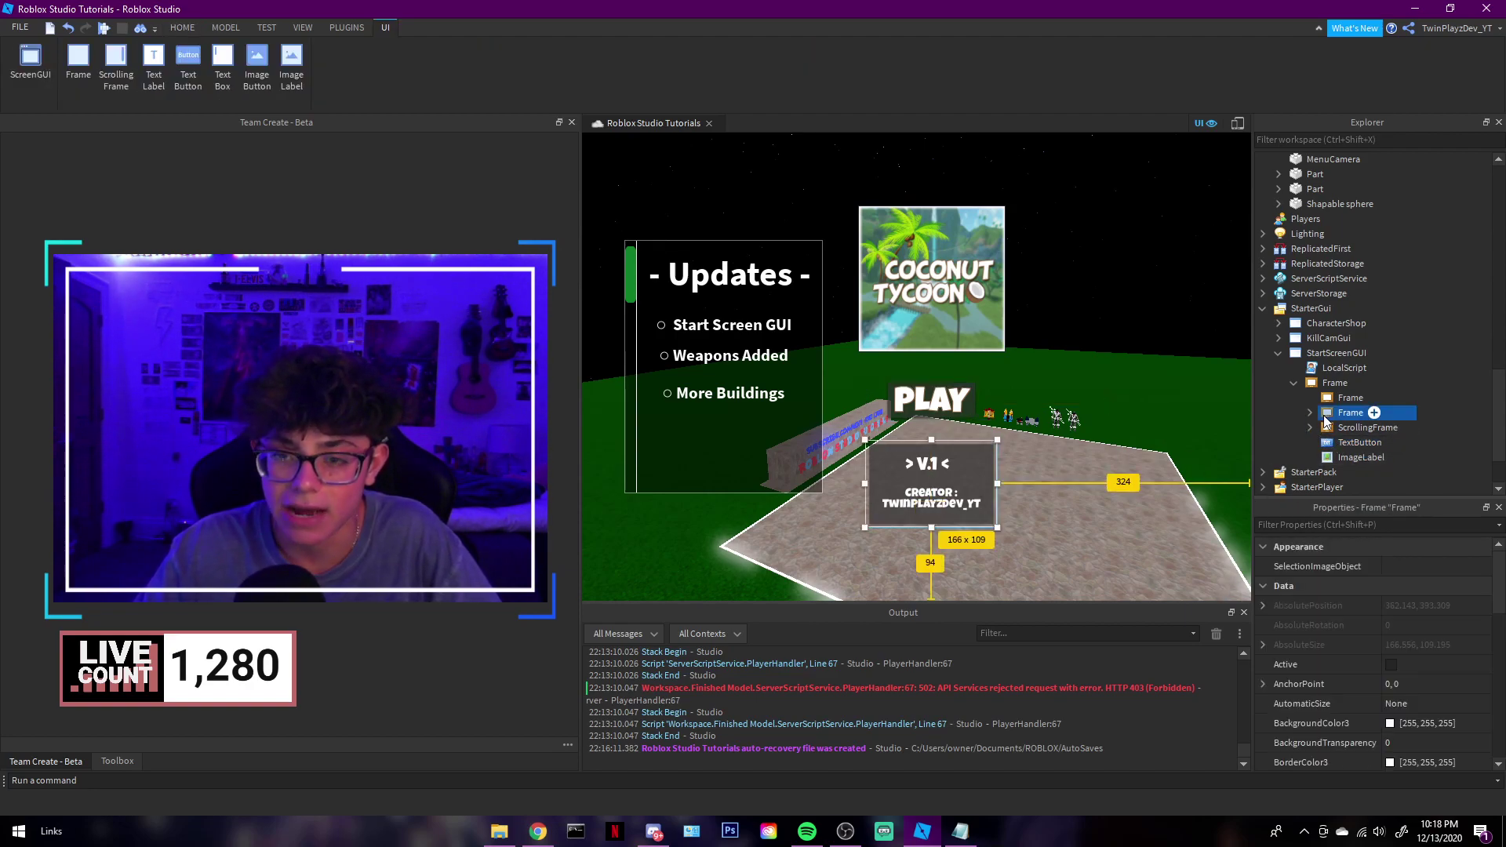
click(1307, 412)
scroll(1307, 414, down, 1)
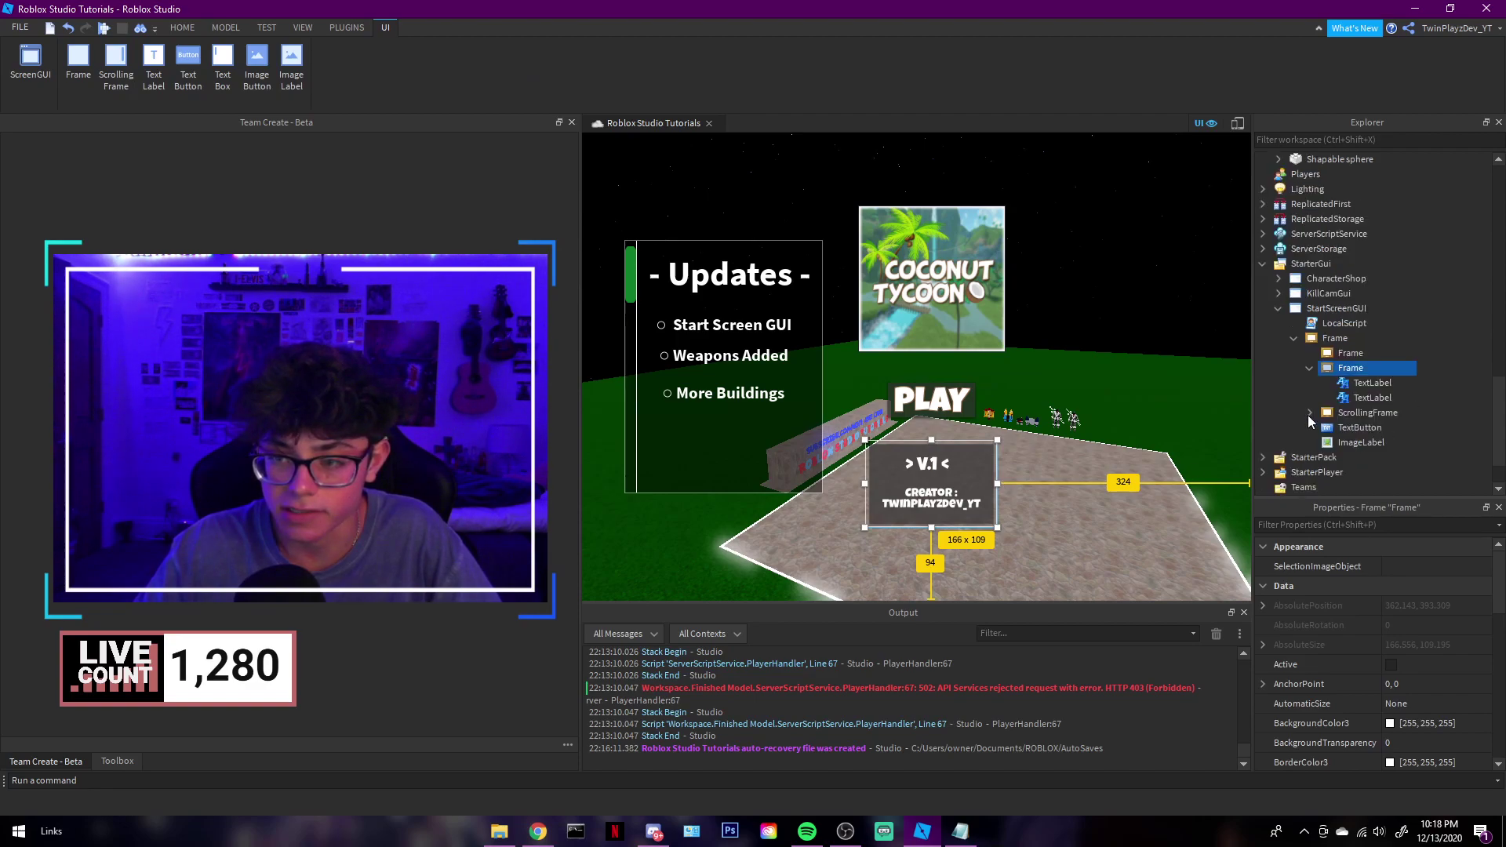
click(1361, 385)
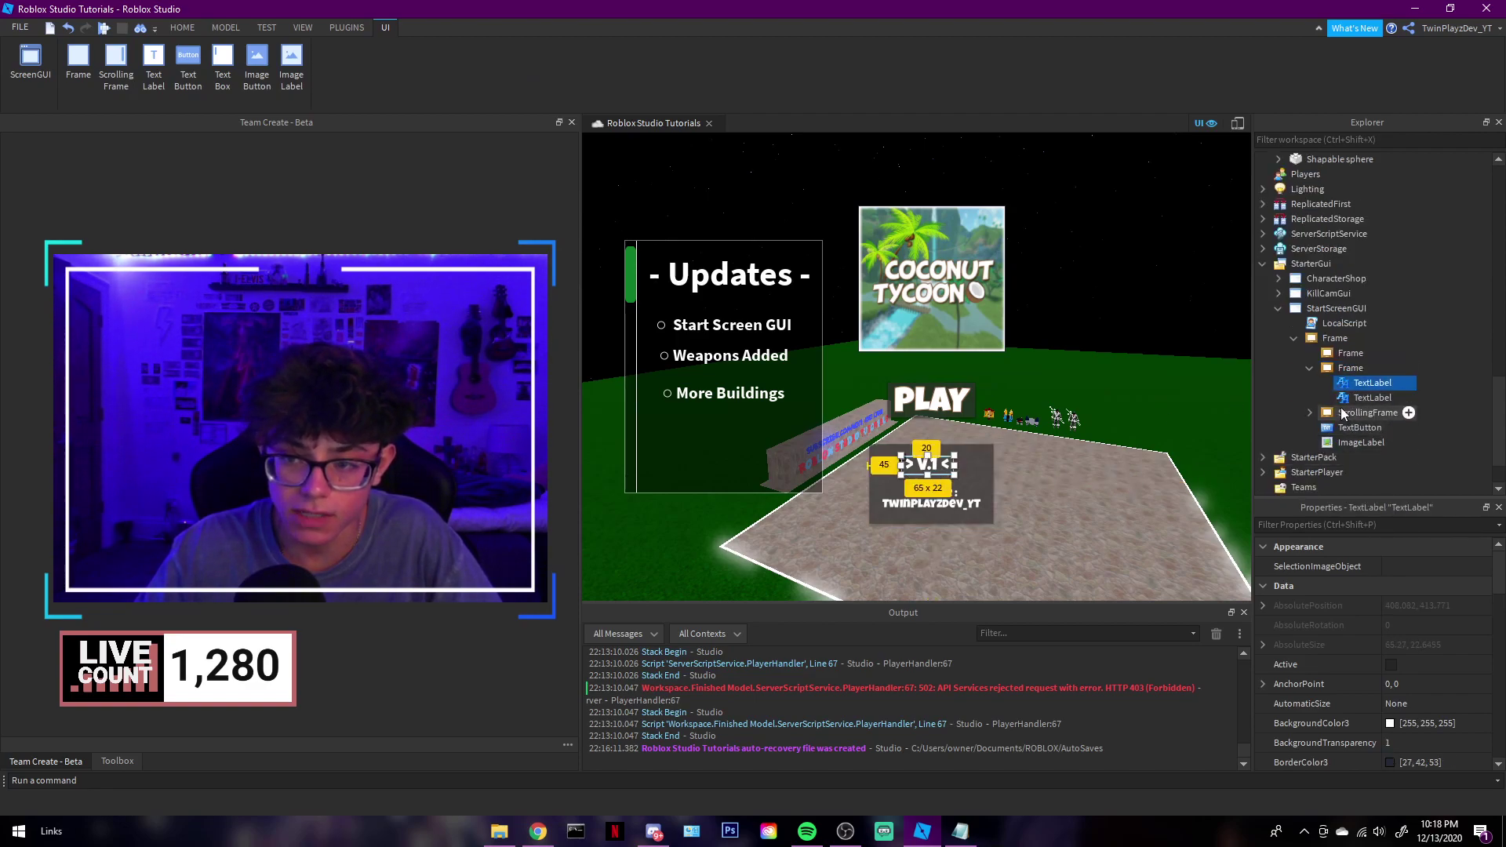
click(1373, 398)
click(1442, 395)
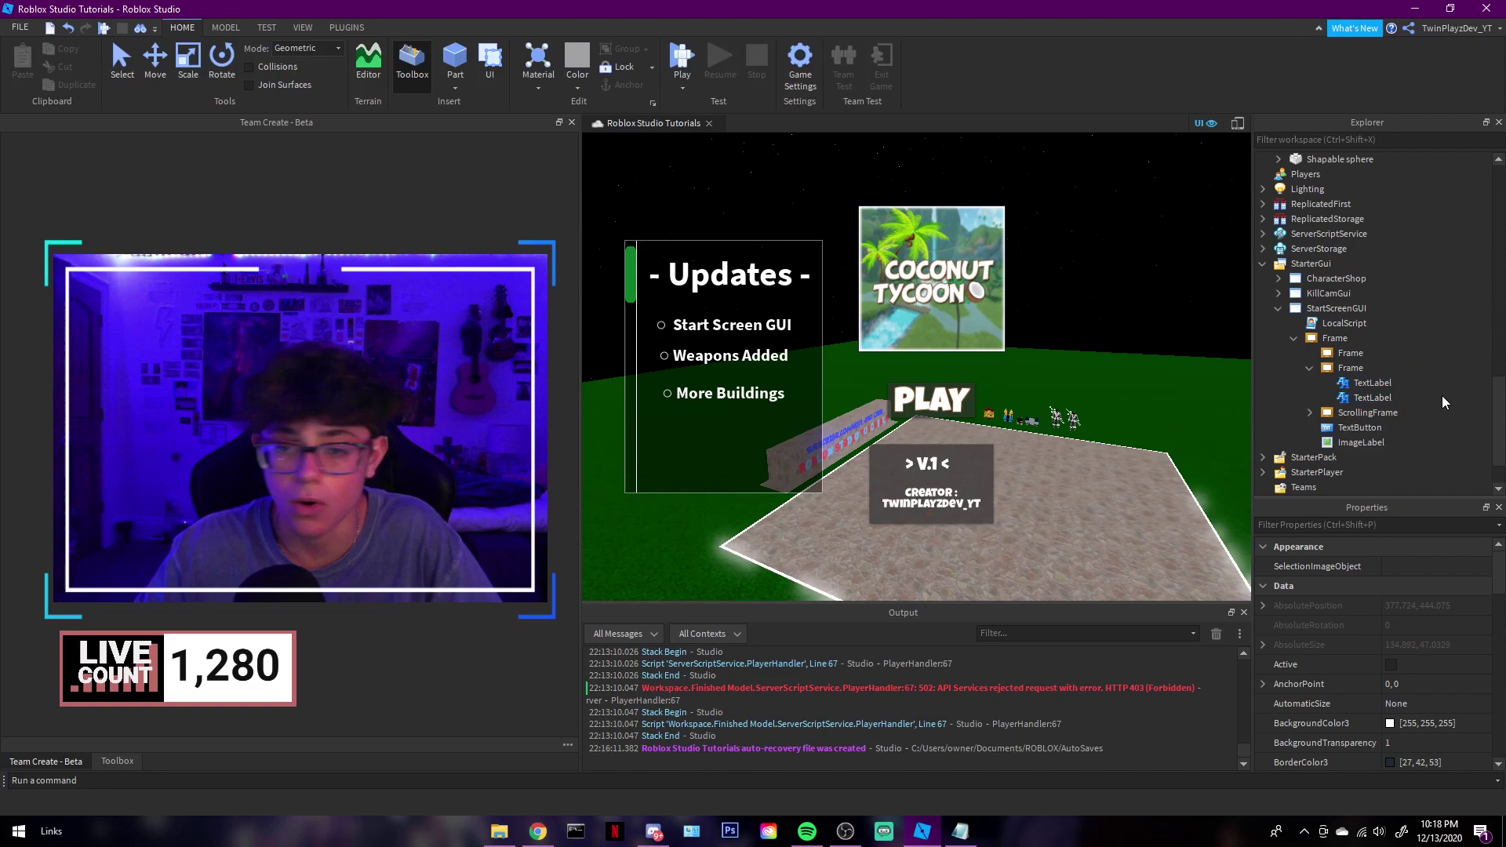
click(1309, 368)
Inspect the Updates ScrollingFrame and its Header label, expanding the frame and trying its scroll bar
click(1367, 383)
mouse_move(645, 286)
mouse_down()
mouse_move(635, 298)
mouse_move(639, 268)
mouse_move(633, 280)
mouse_up()
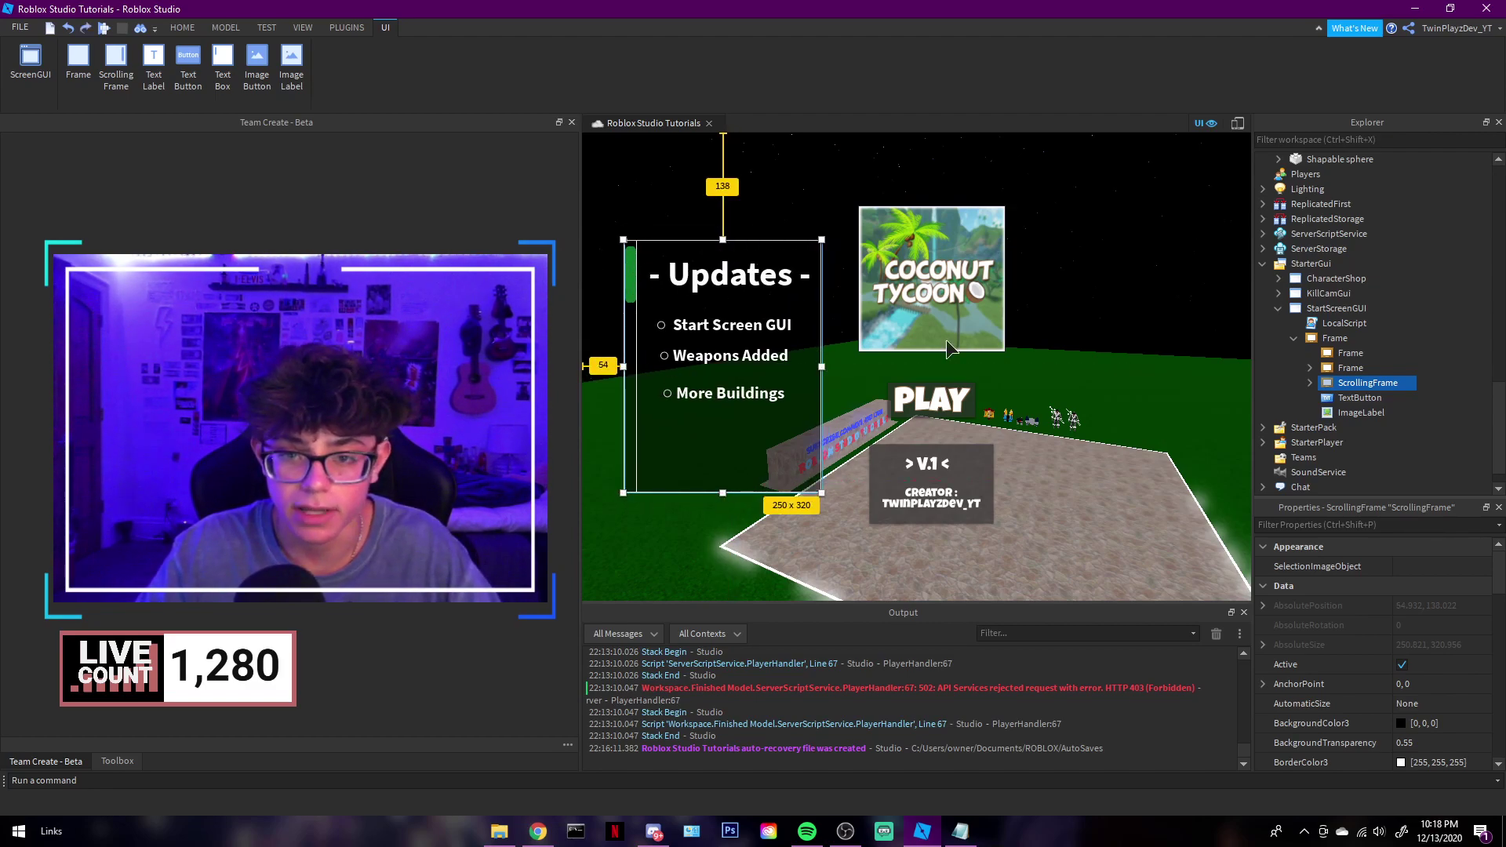
click(1309, 383)
click(1344, 398)
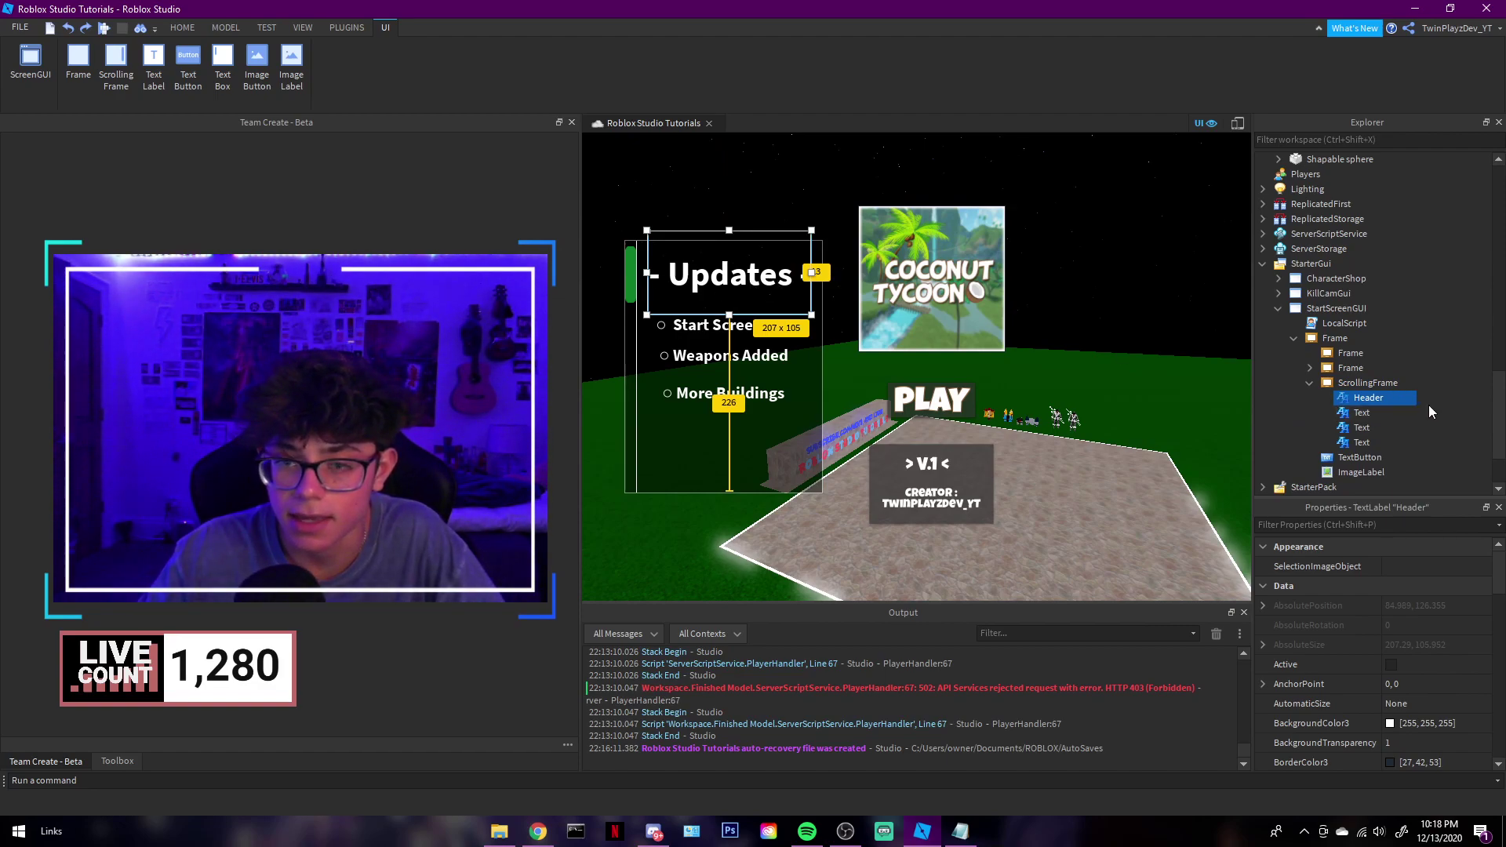
click(623, 268)
drag(630, 274, 640, 233)
Duplicate the "More Buildings" text label in the ScrollingFrame and place the copy below the original, at the frame's lower edge
click(1360, 412)
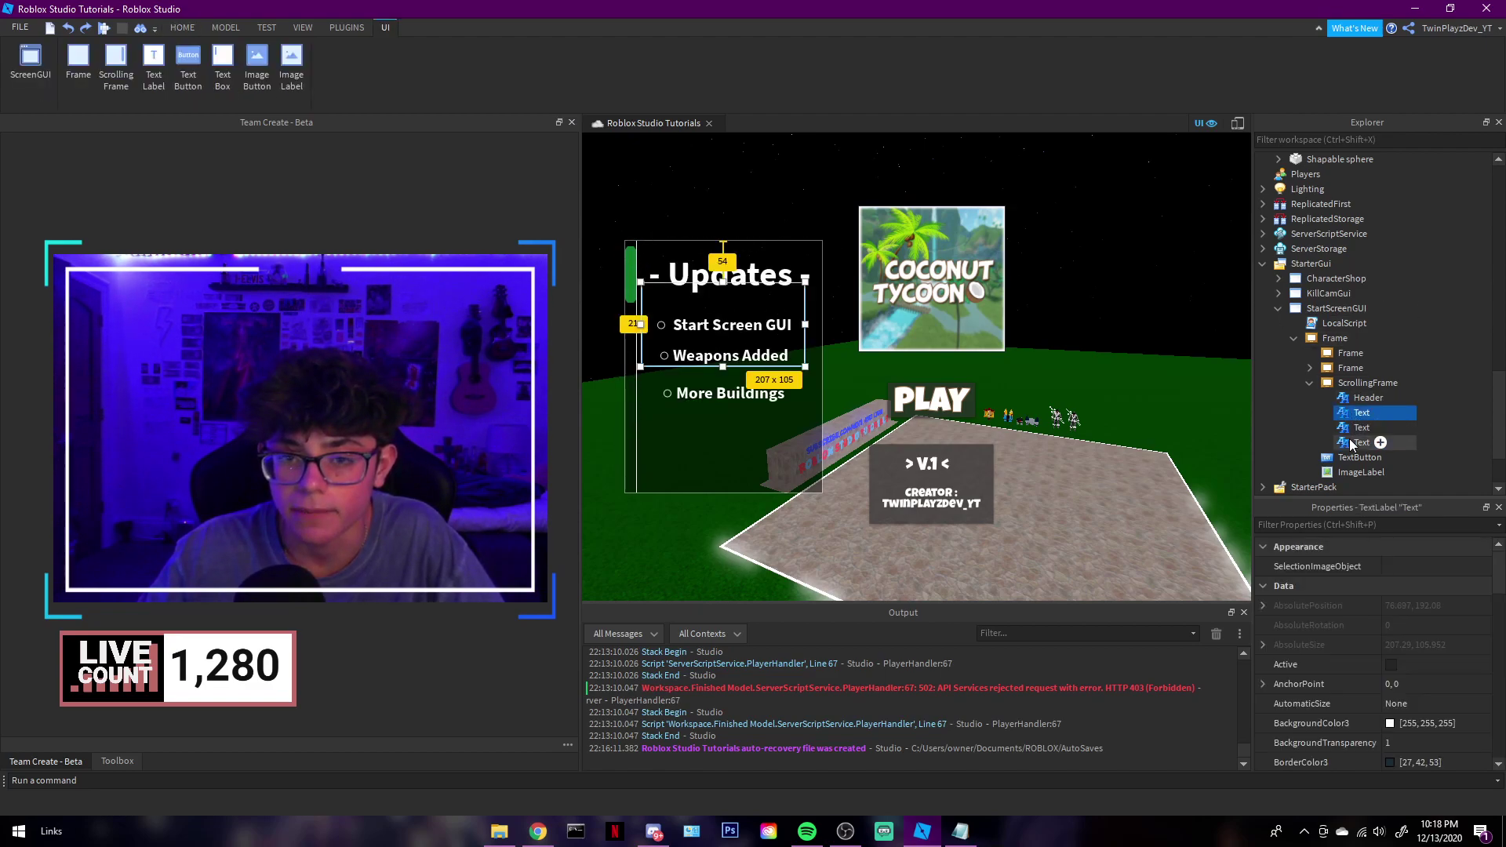
click(1343, 430)
right_click(1343, 439)
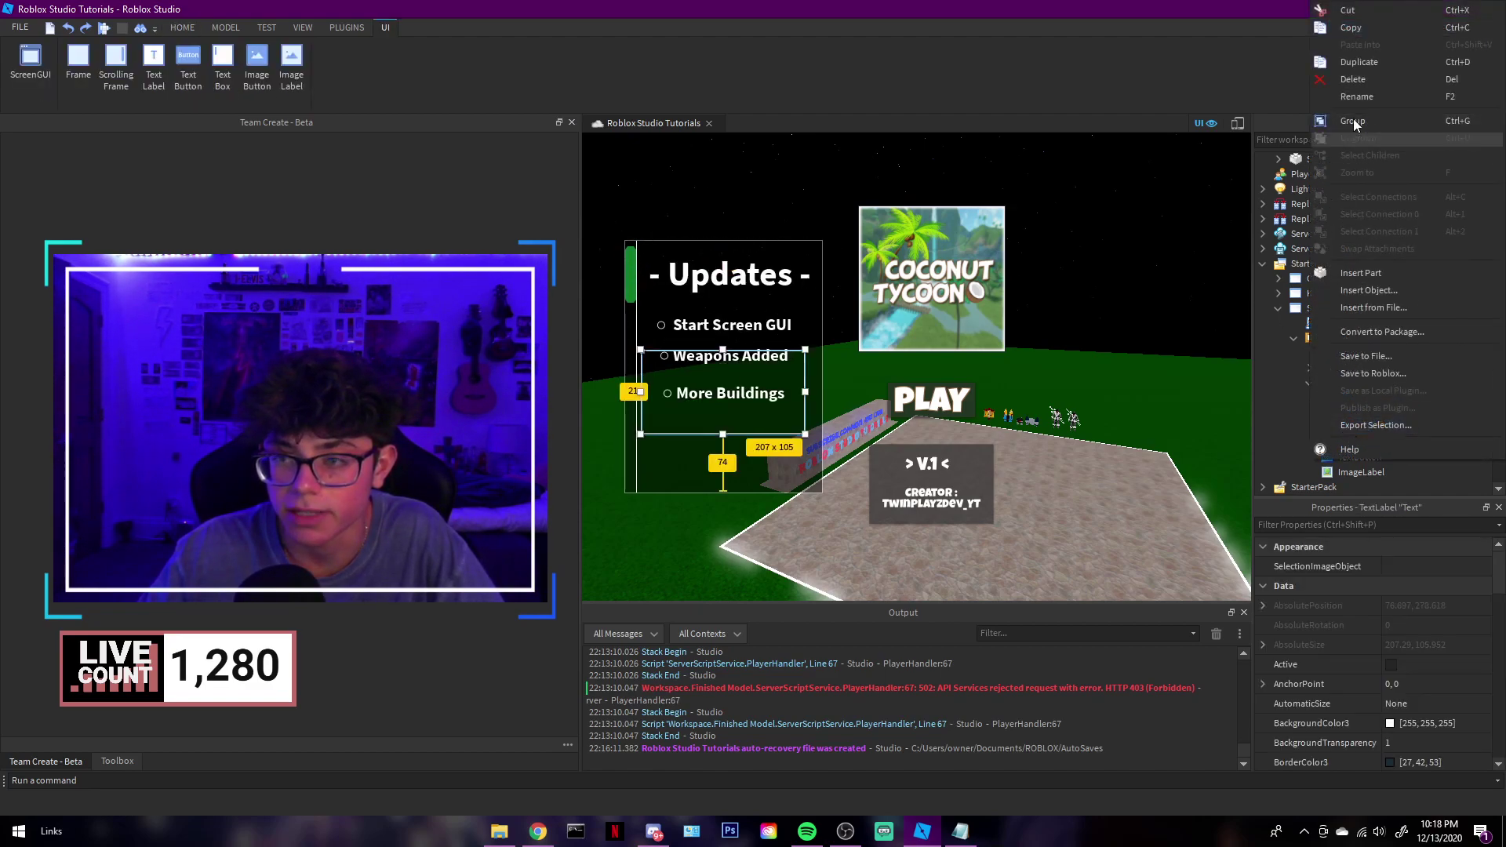
click(1357, 64)
drag(744, 407, 743, 465)
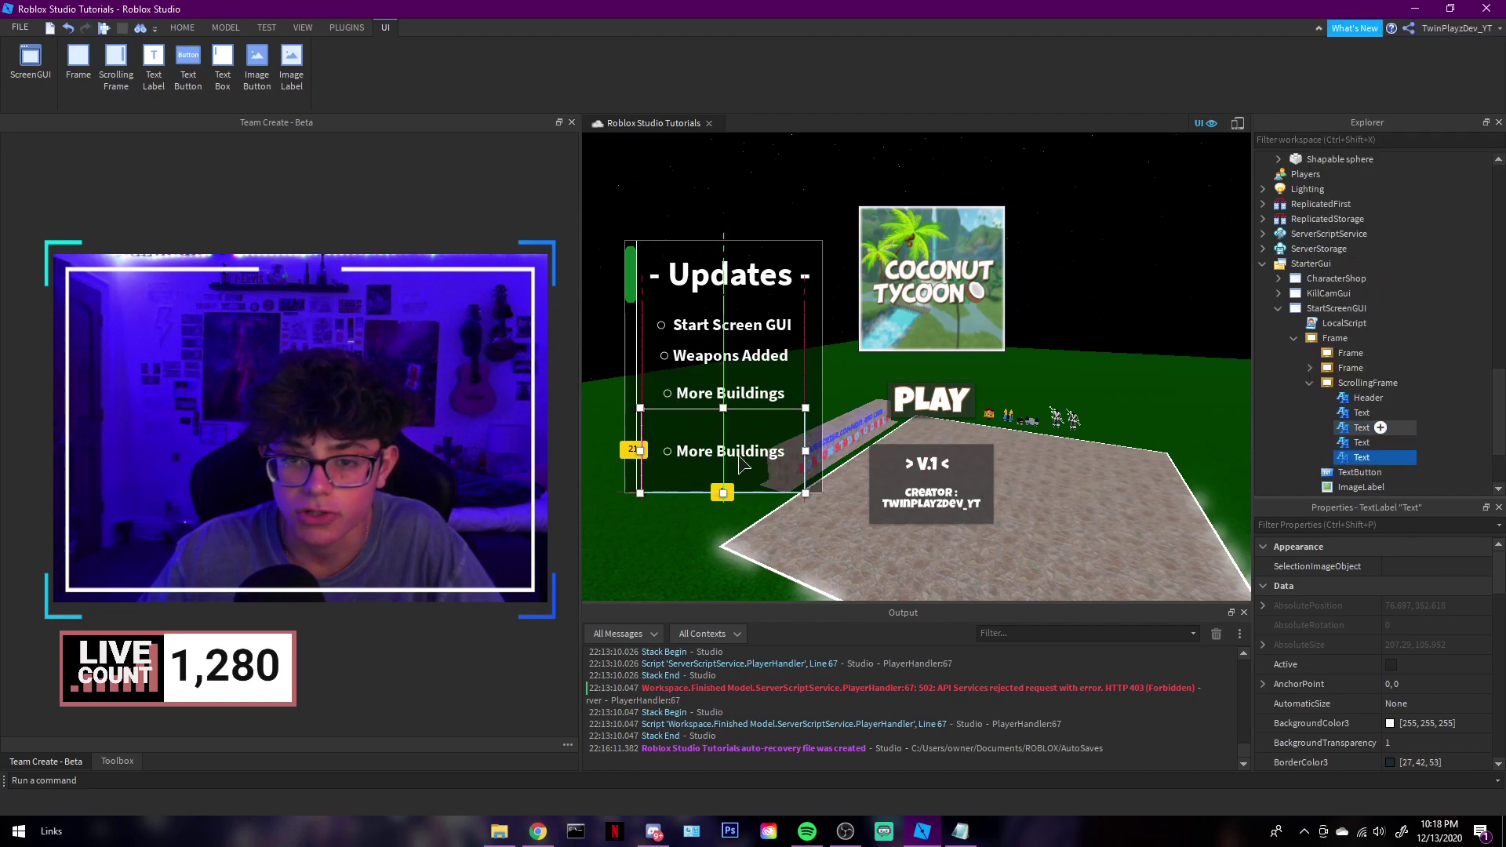
Duplicate the lowest "More Buildings" label in the ScrollingFrame and place the copy further down the scrolled list
click(629, 278)
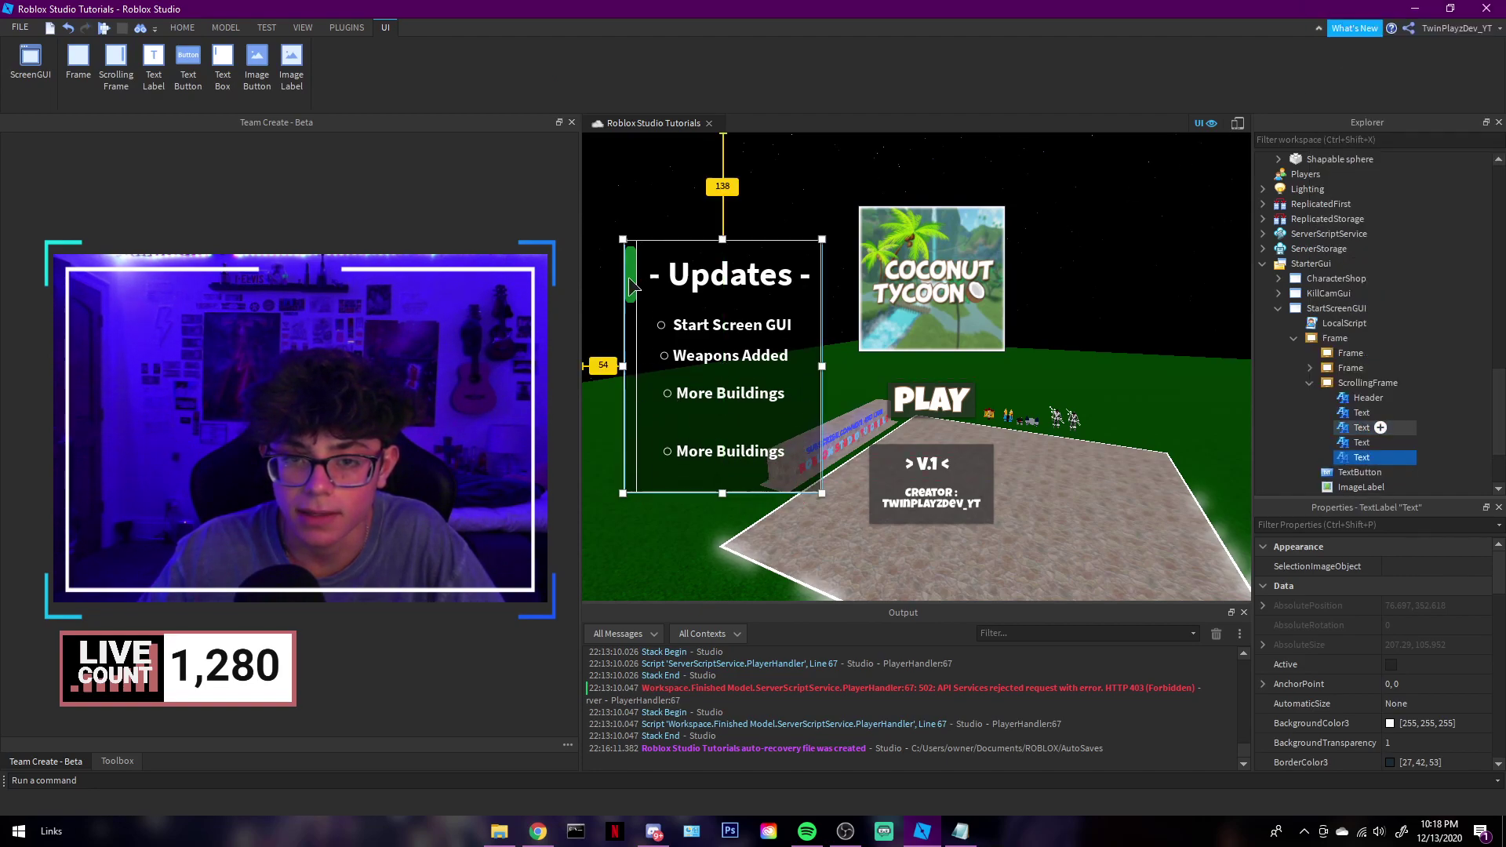
click(700, 292)
drag(633, 284, 633, 335)
click(1350, 456)
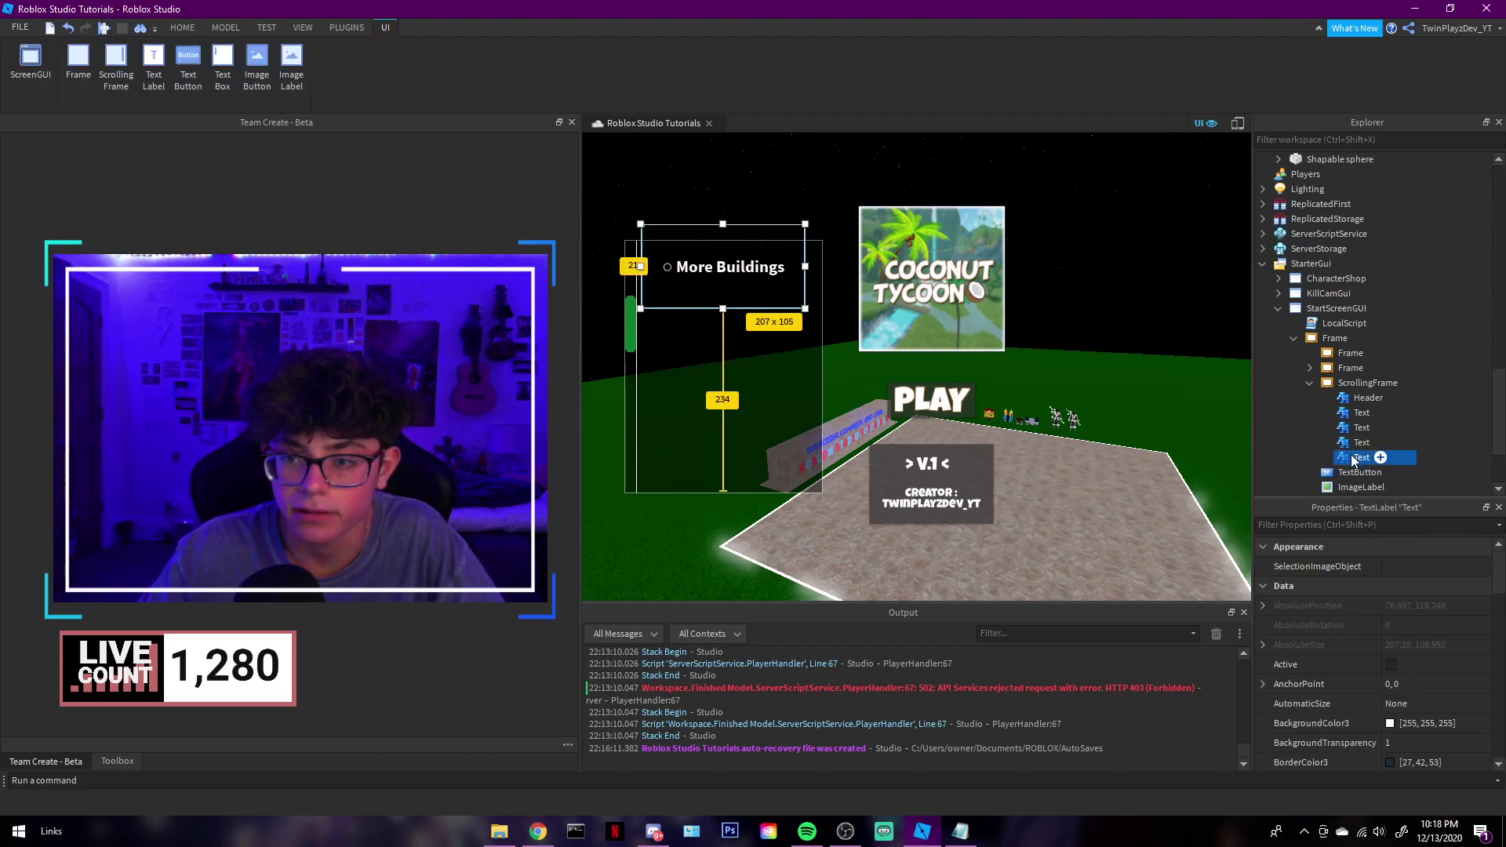
right_click(1351, 458)
click(1349, 69)
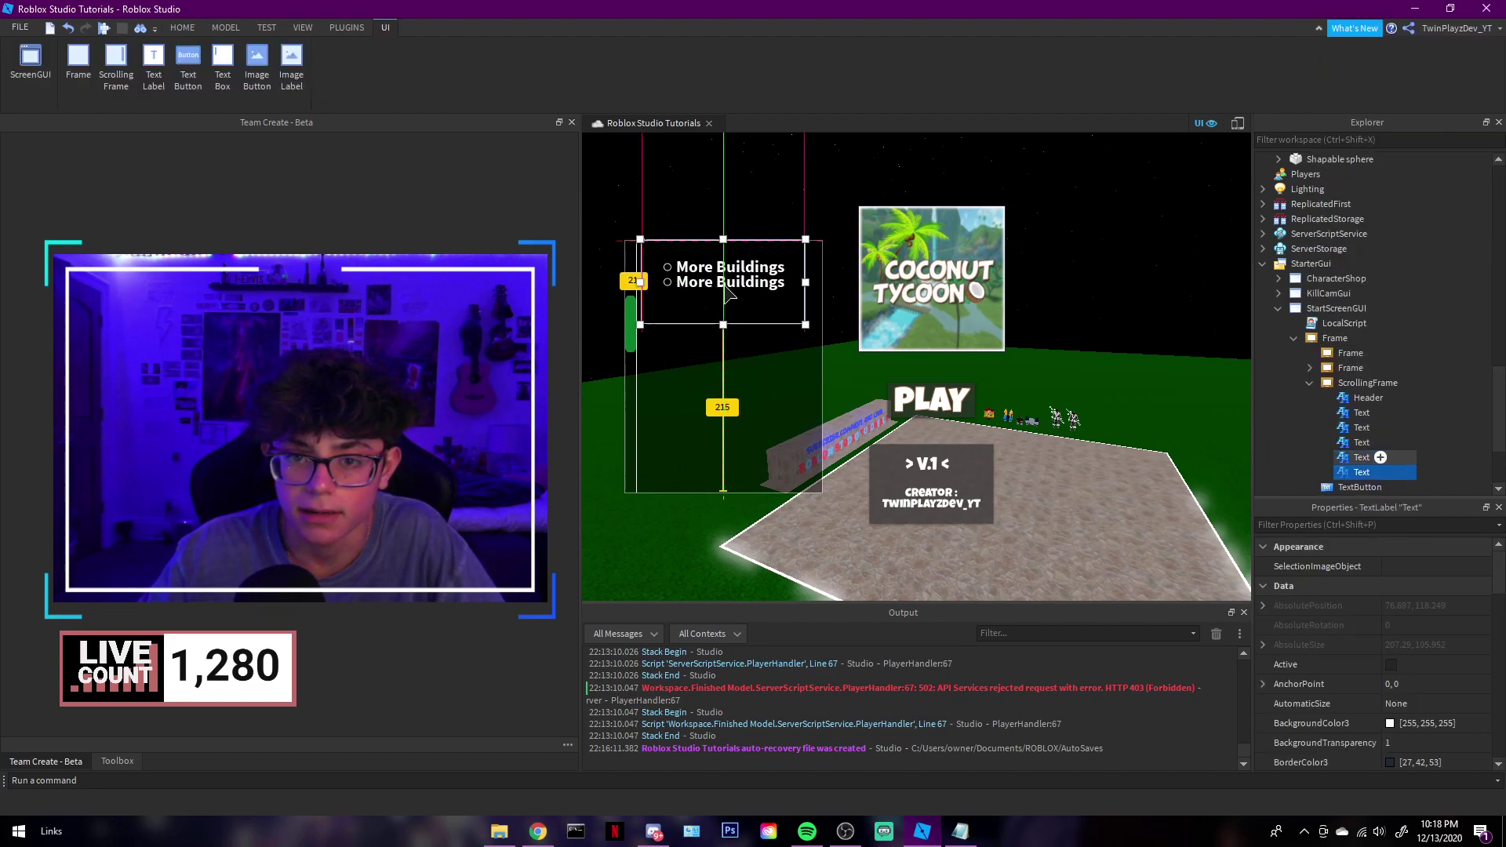
drag(728, 292, 728, 389)
Scroll the Updates list back up to its header and collapse the ScrollingFrame, main Frame and StartScreenGUI
click(609, 310)
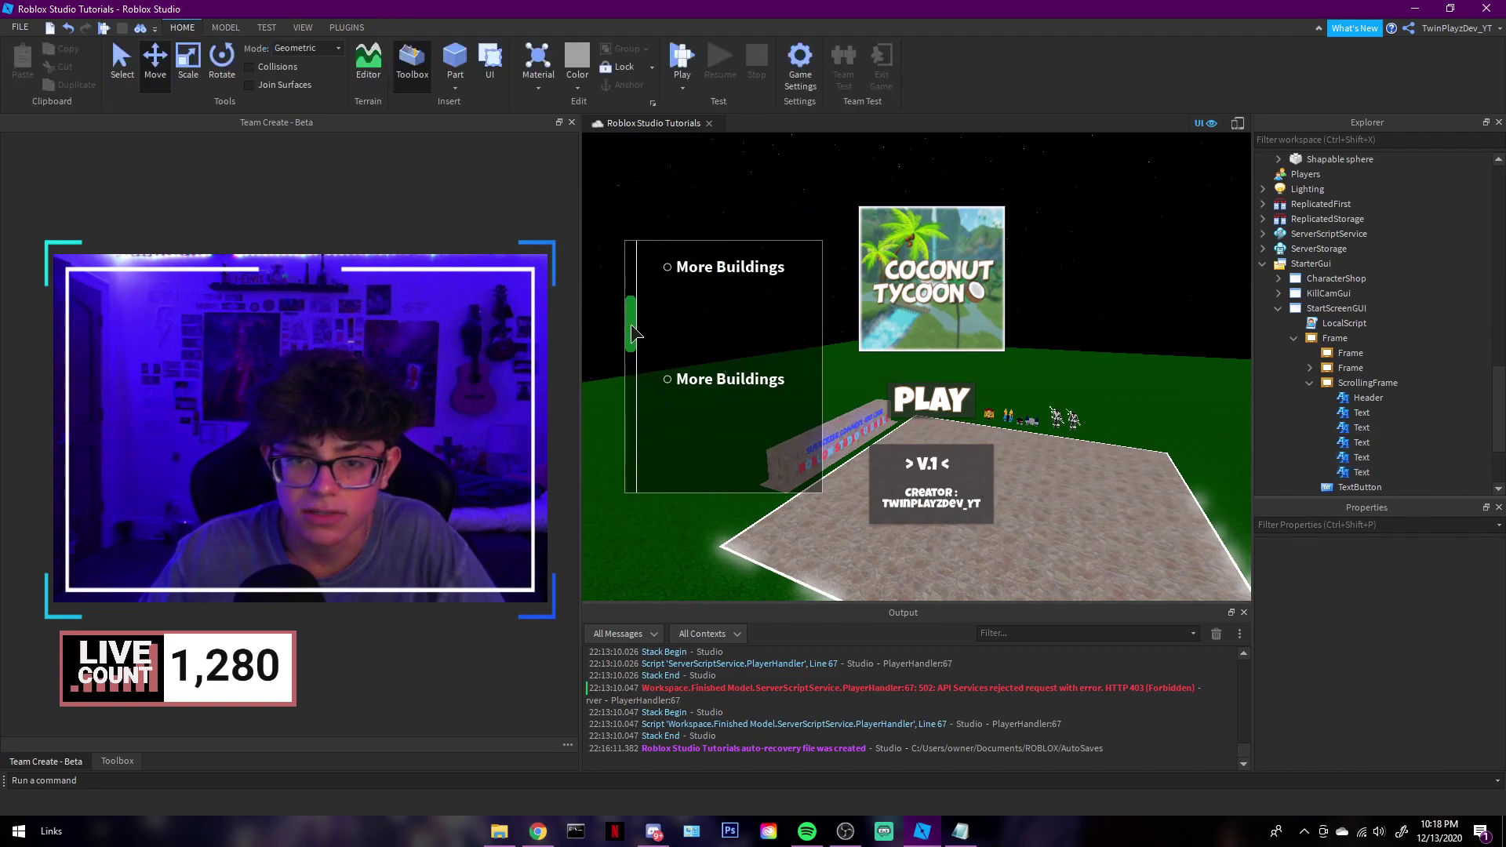
mouse_move(633, 335)
mouse_down()
mouse_move(633, 280)
mouse_move(632, 329)
mouse_up()
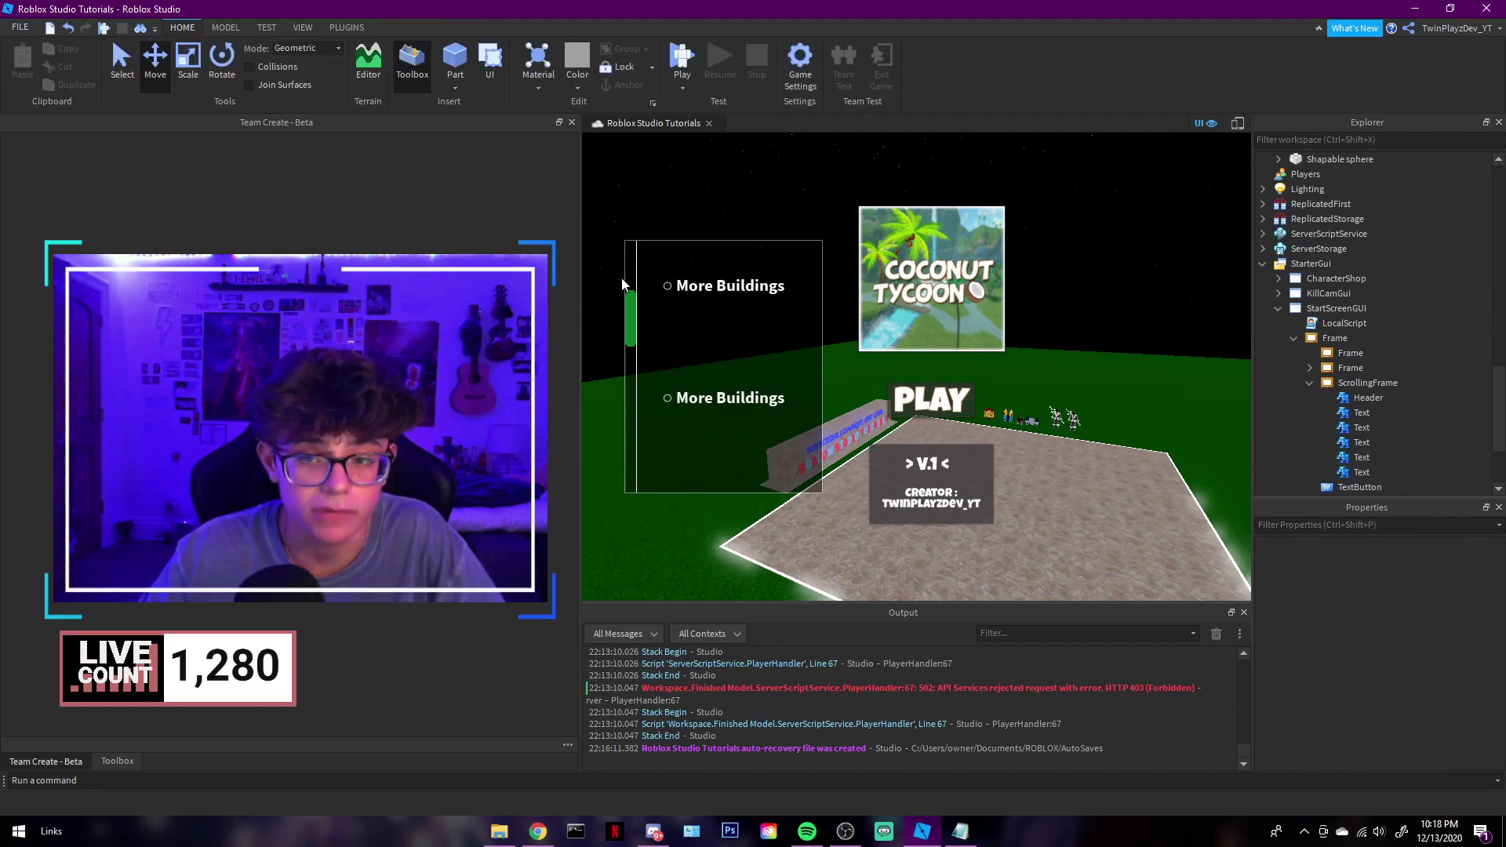
drag(622, 278, 646, 234)
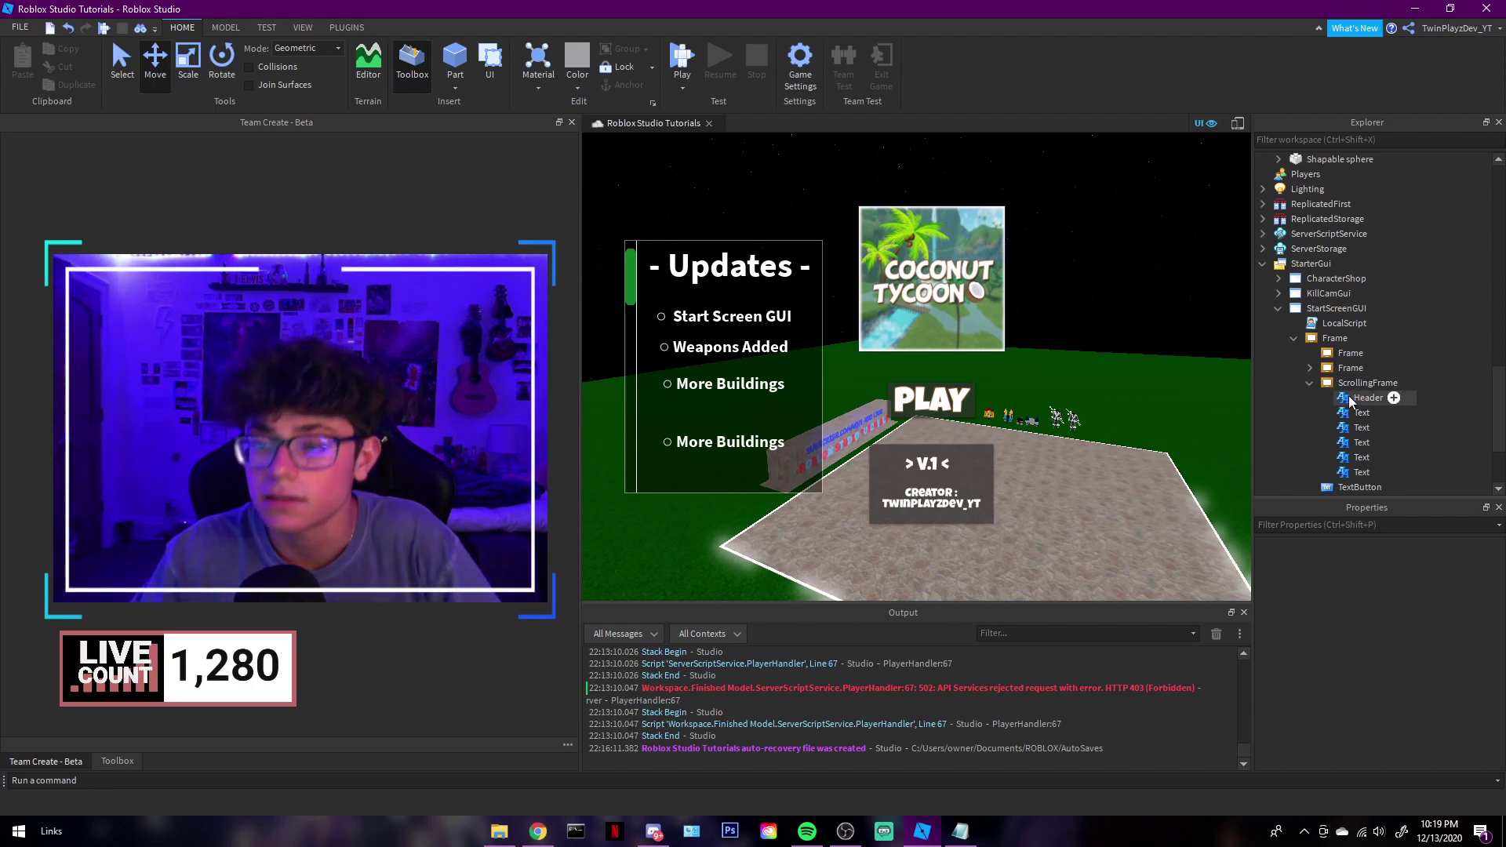
click(1309, 383)
click(1292, 337)
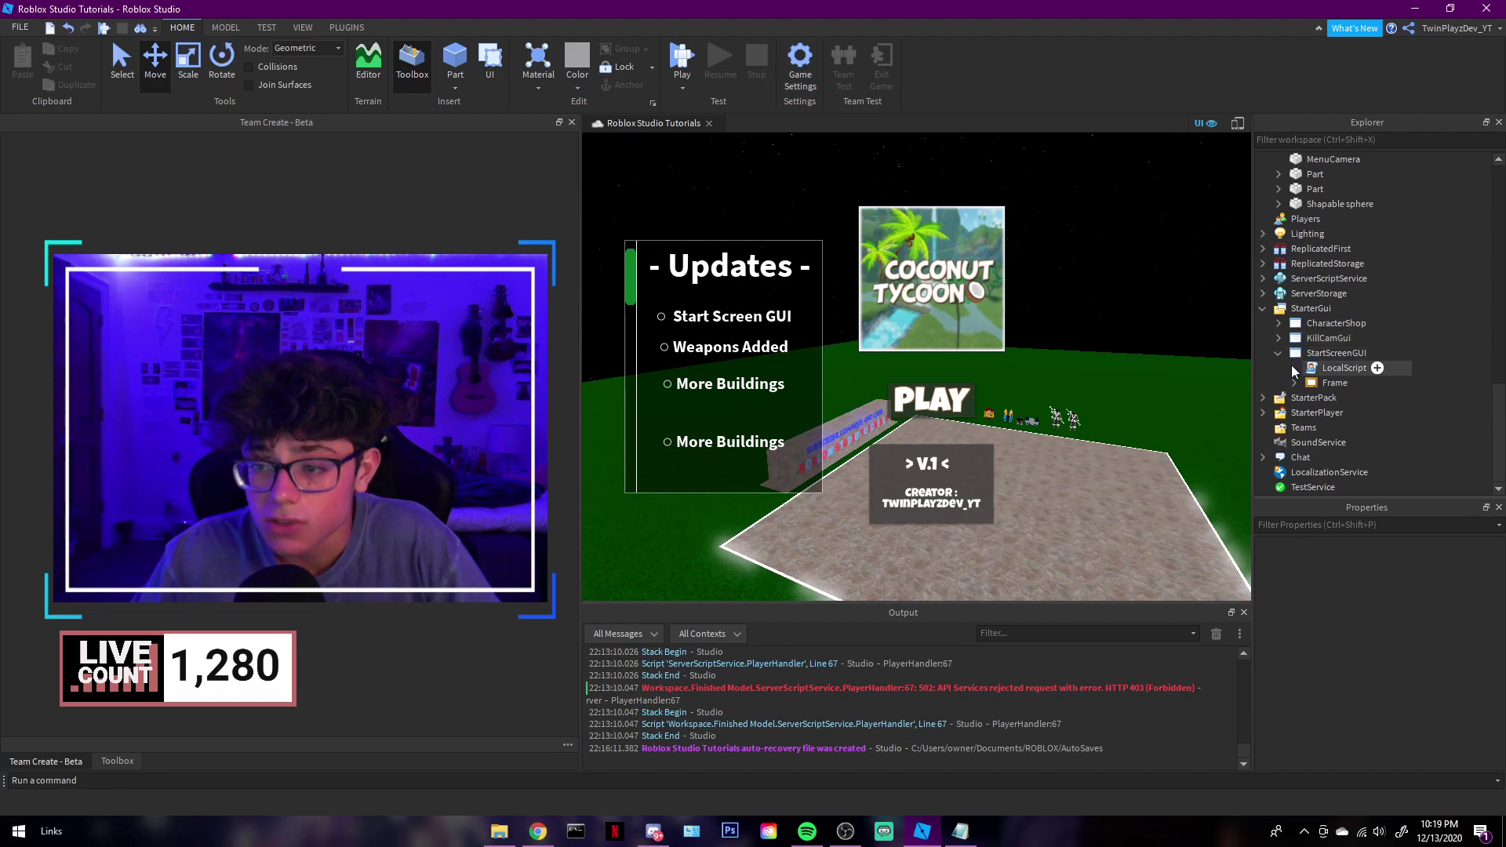
click(1288, 358)
click(1275, 358)
click(1455, 393)
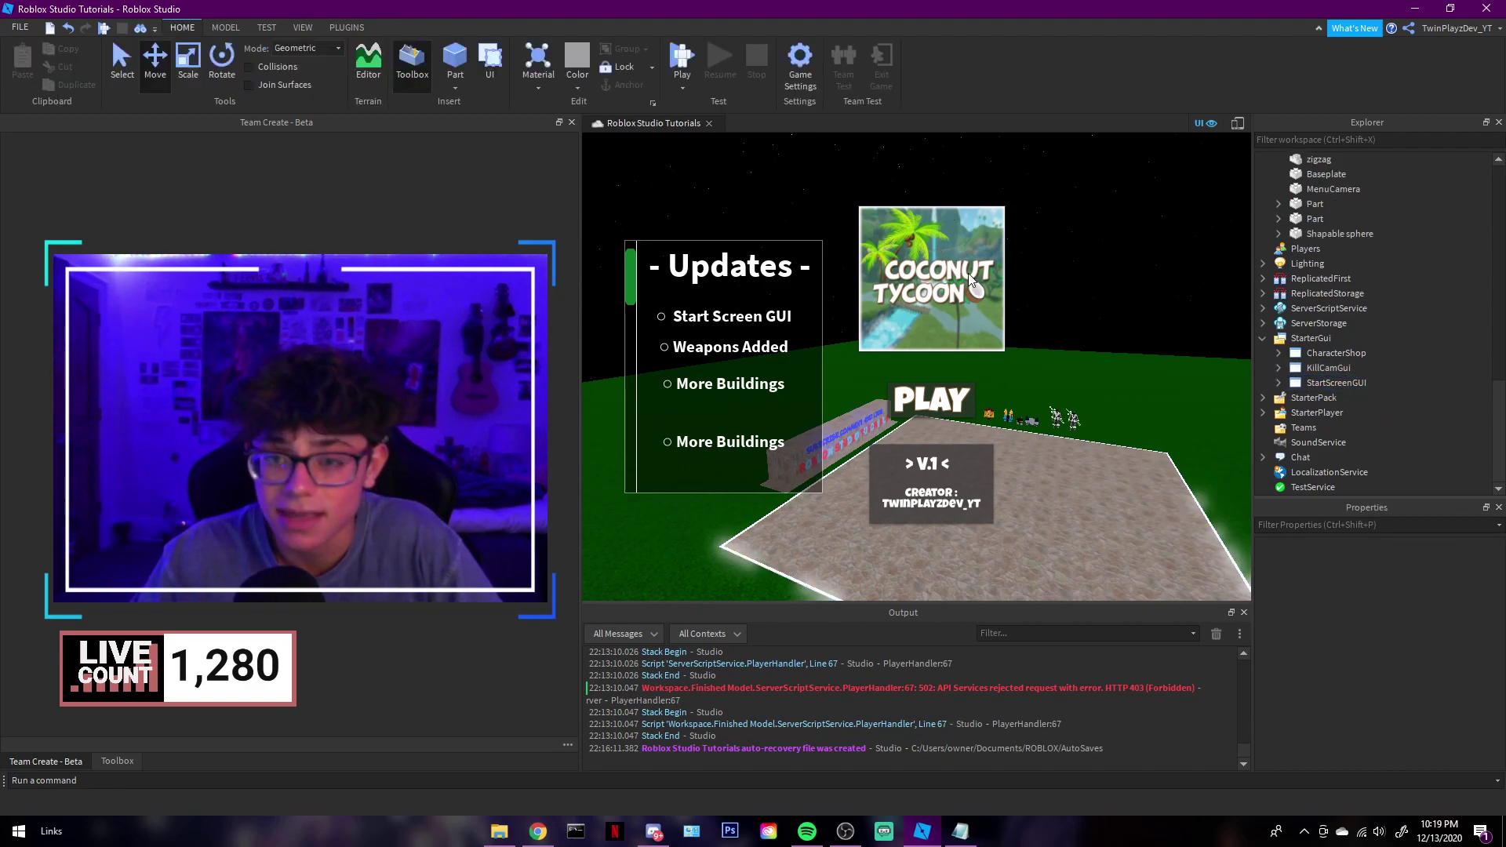
Expand StartScreenGUI and its Frame again to inspect the ImageLabel logo and the PLAY TextButton
click(1278, 383)
click(1308, 413)
click(1293, 413)
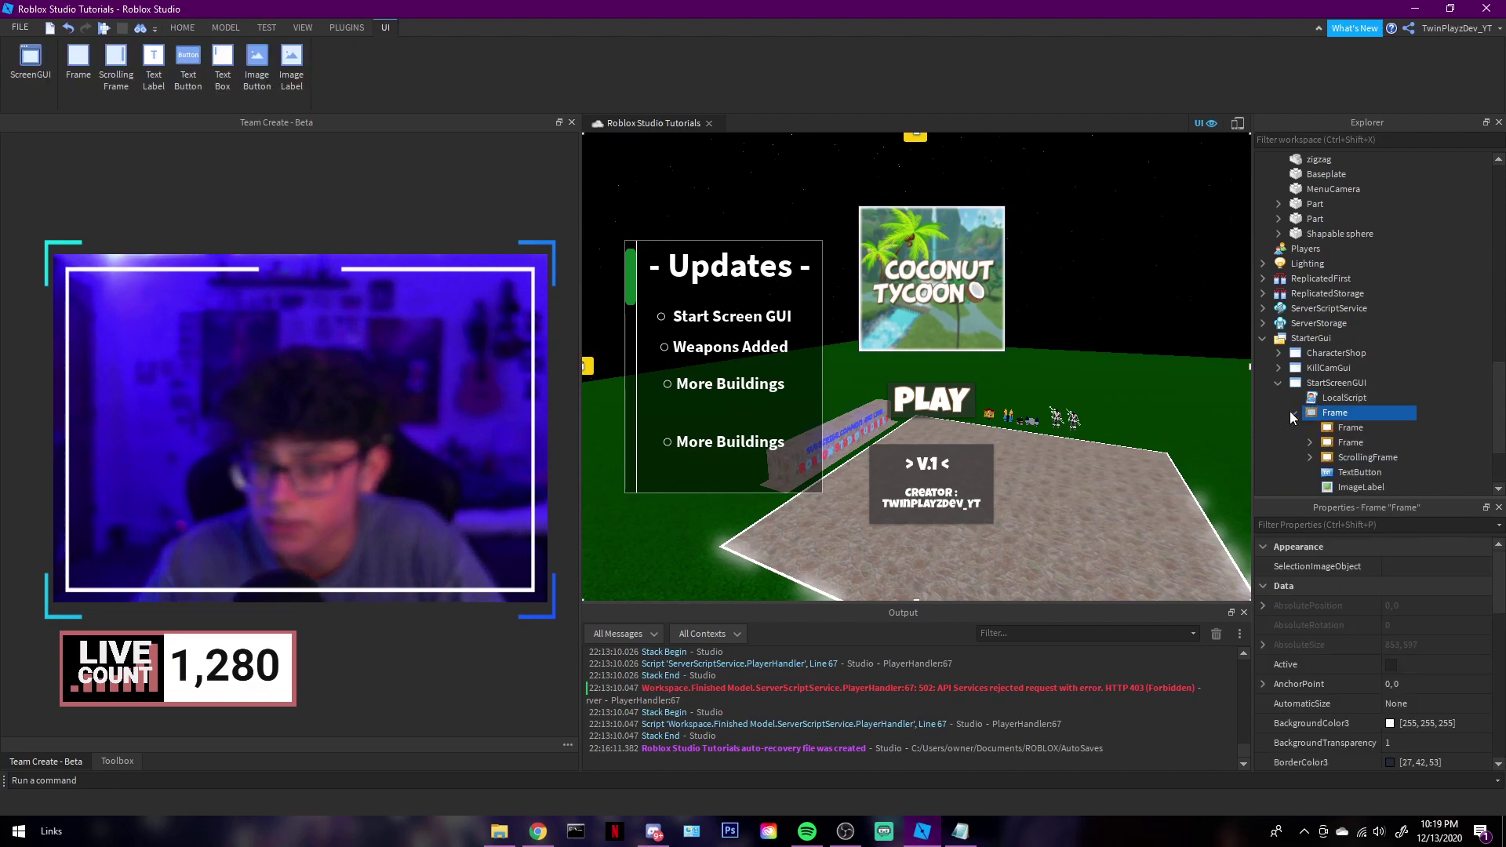
click(1340, 487)
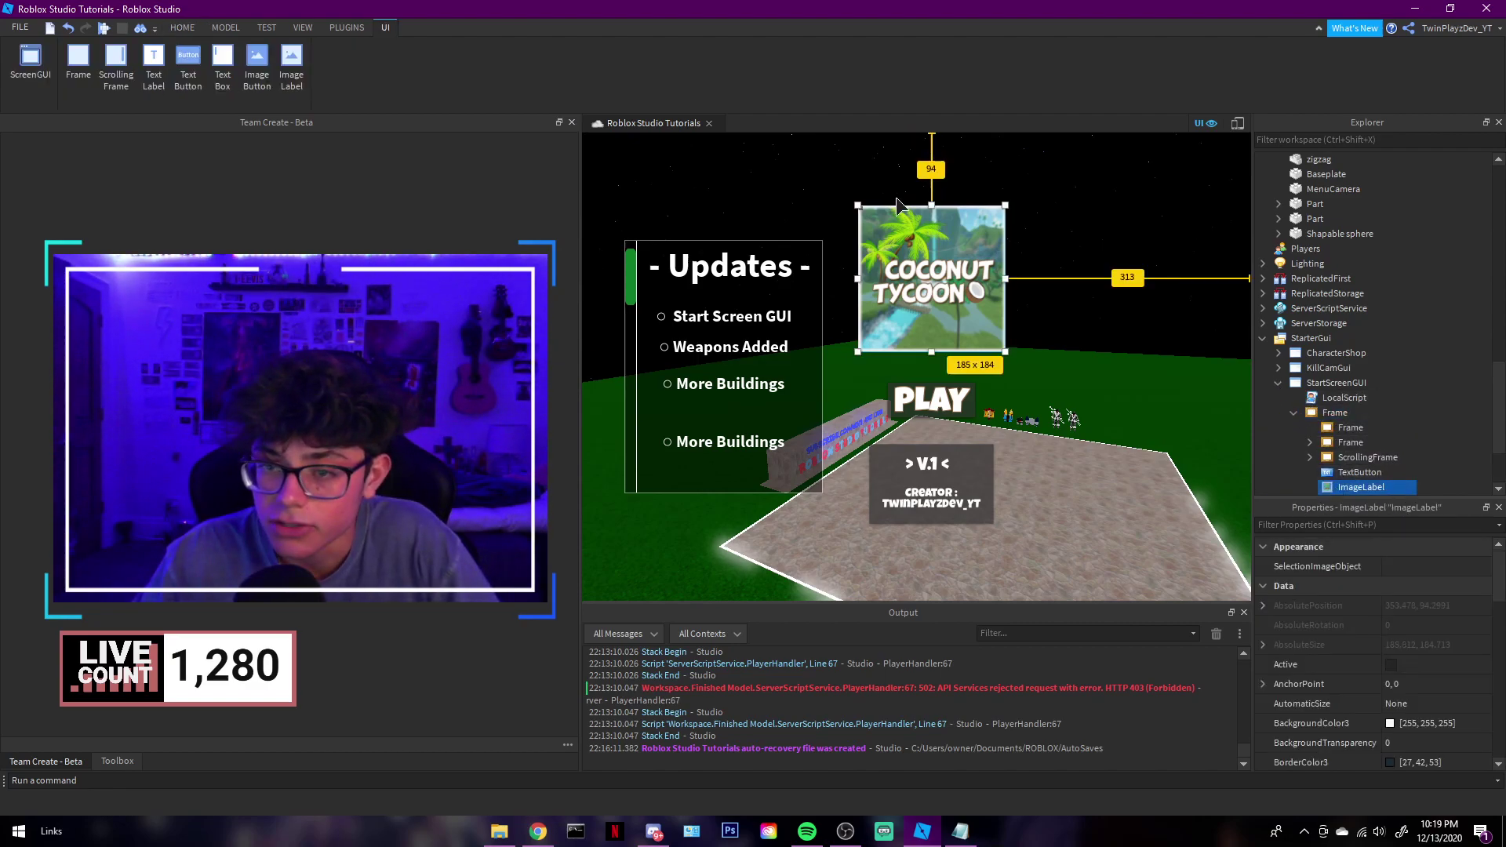
click(1409, 435)
scroll(1303, 428, down, 1)
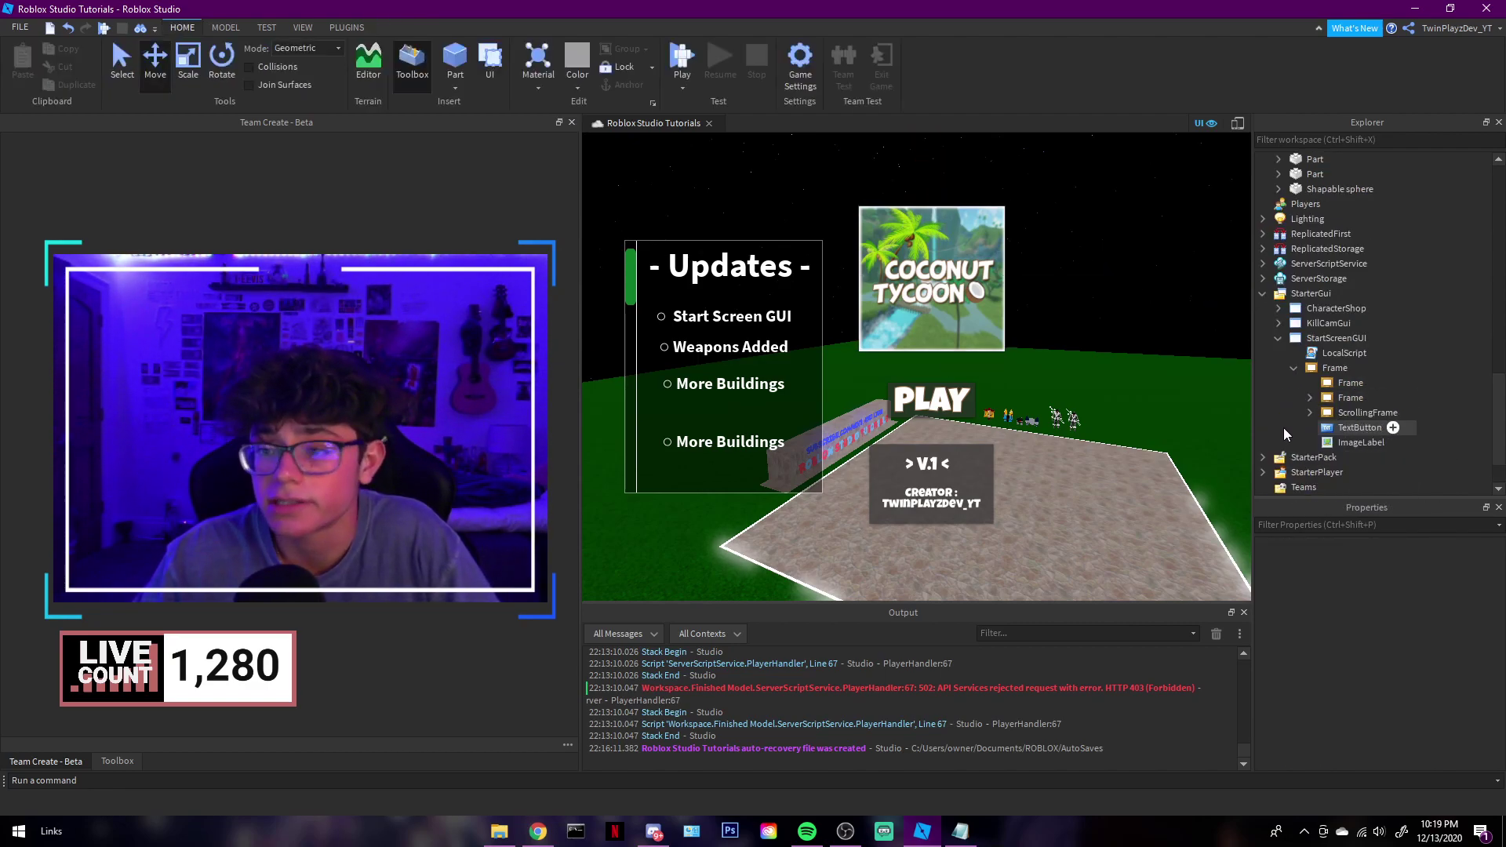
click(1362, 427)
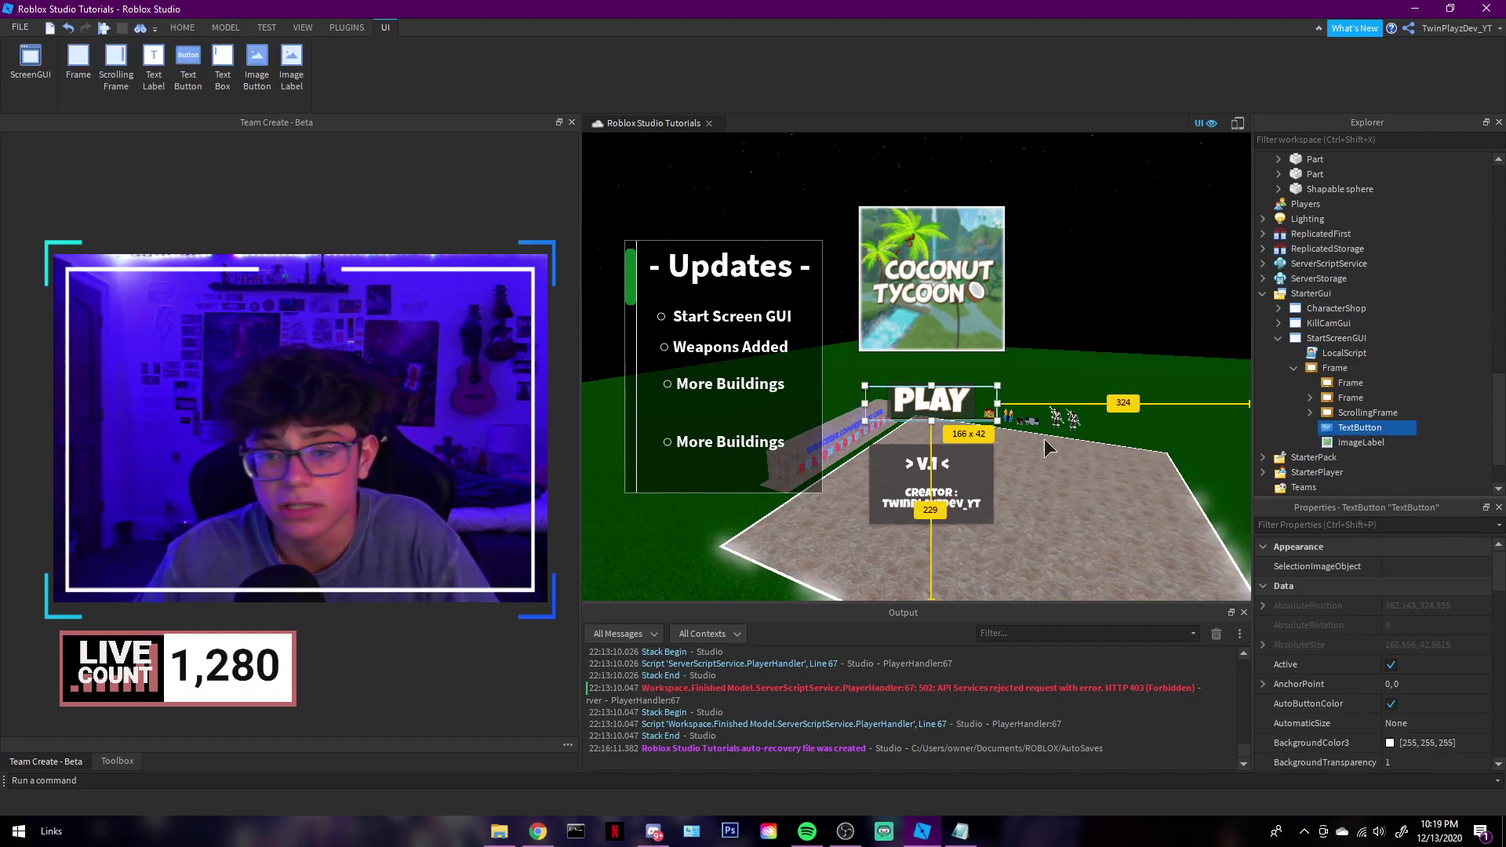
click(1449, 436)
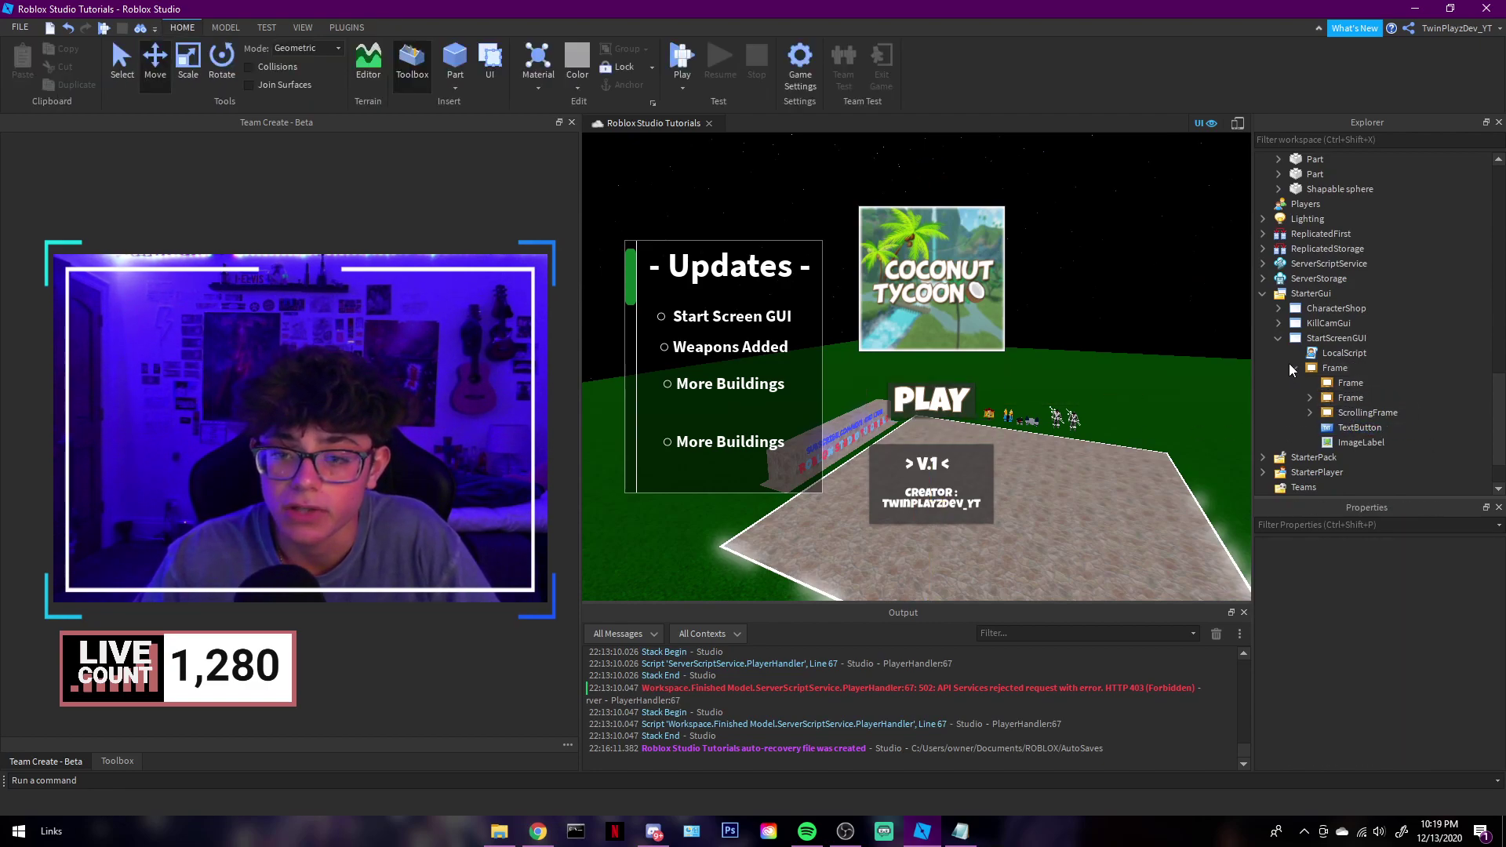
Delete the ImageLabel, the ScrollingFrame, the version and creator Frame, and the frame behind PLAY
click(1341, 444)
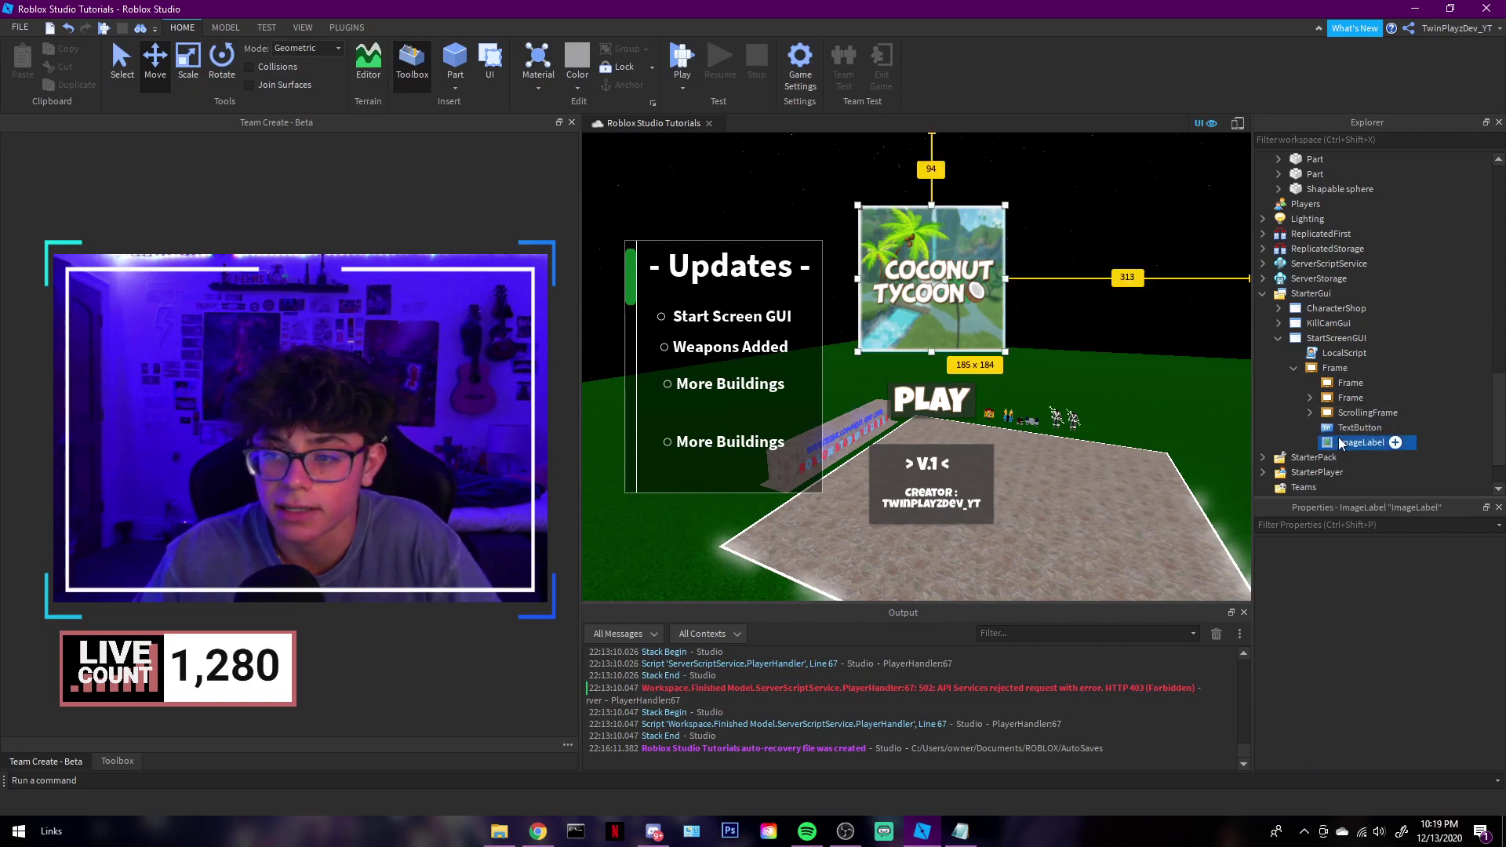
key(Delete)
click(1336, 413)
key(Delete)
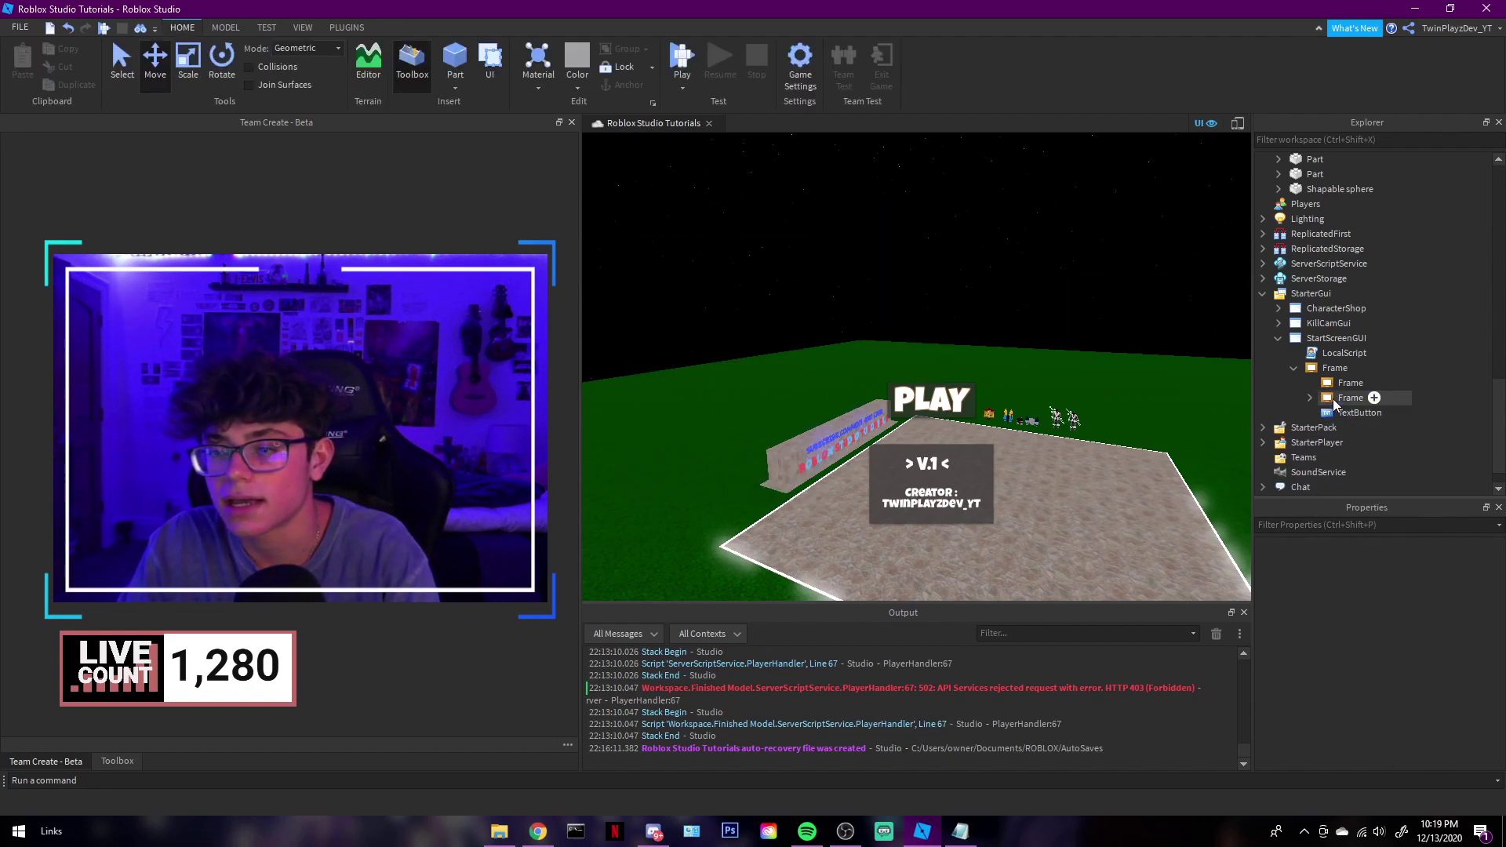
click(1328, 397)
key(Delete)
click(1330, 384)
key(Delete)
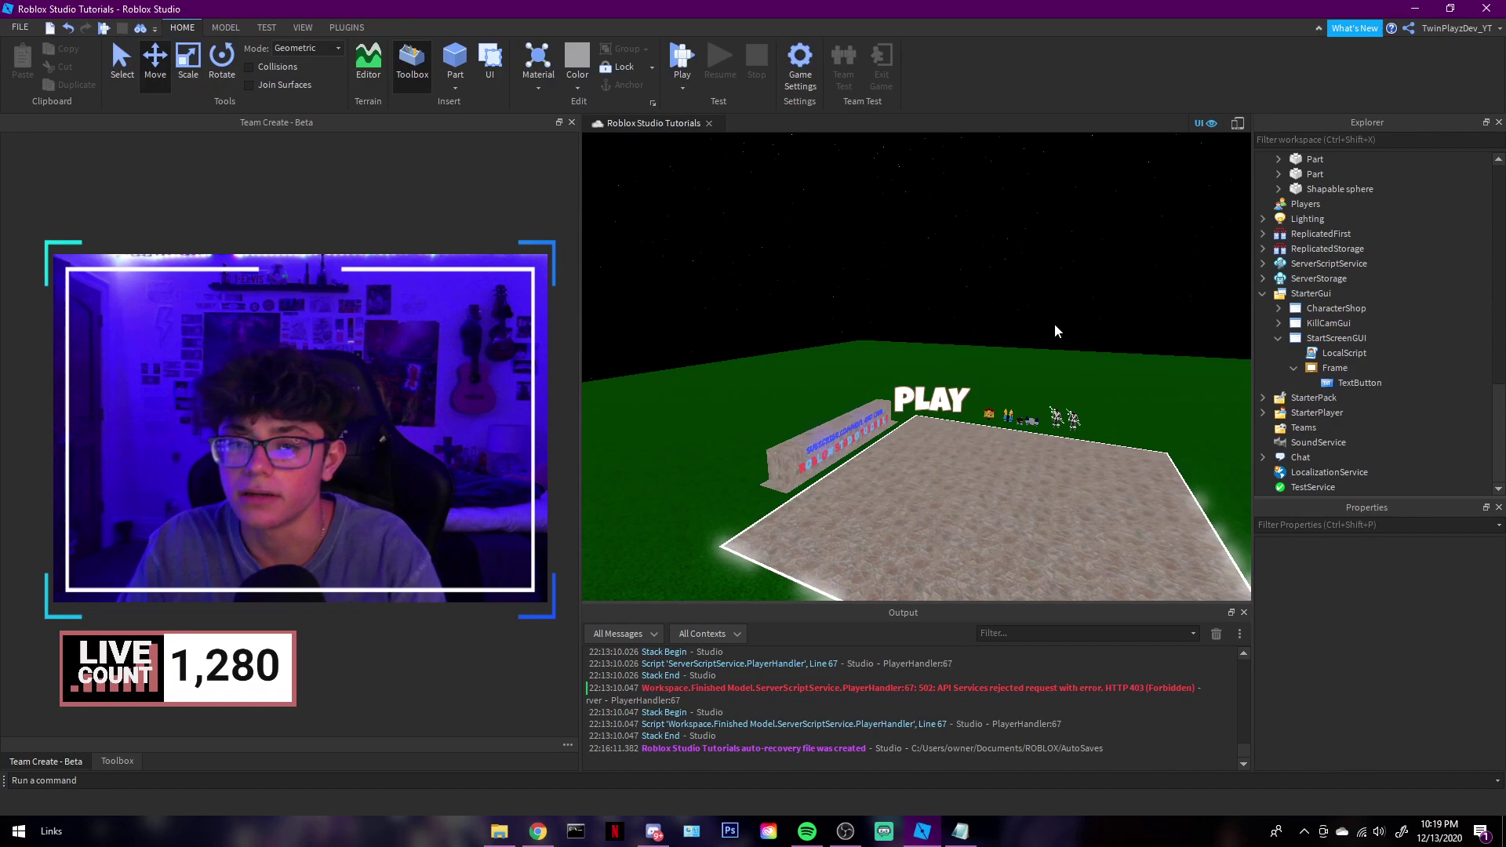
Undo the deletion of the frame behind PLAY
right_drag(1054, 323, 1048, 313)
key(ctrl+z)
key(d)
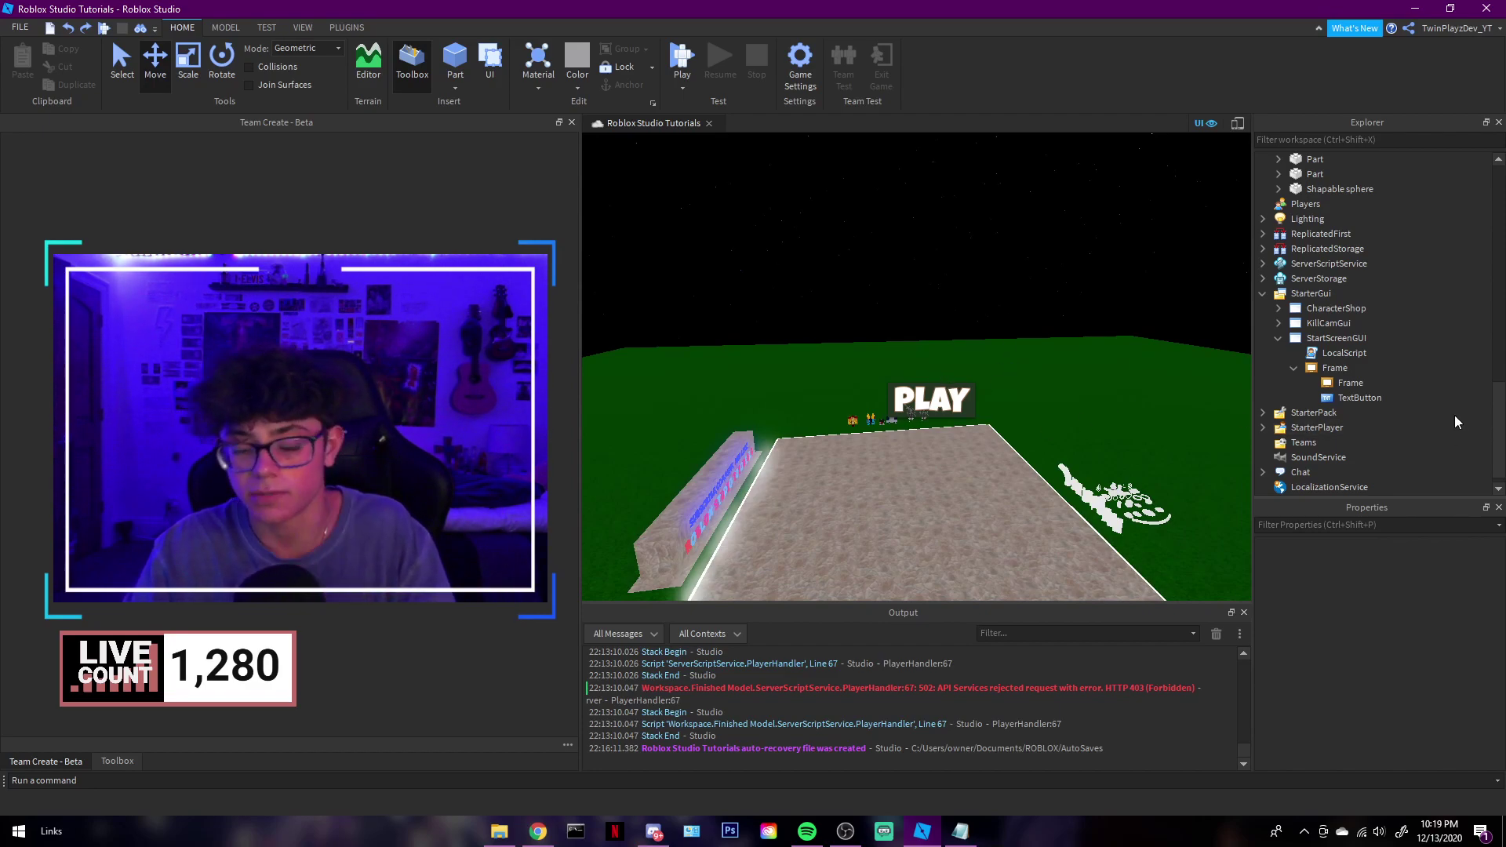
Collapse StartScreenGUI and delete it from StarterGui
click(1292, 367)
click(1279, 353)
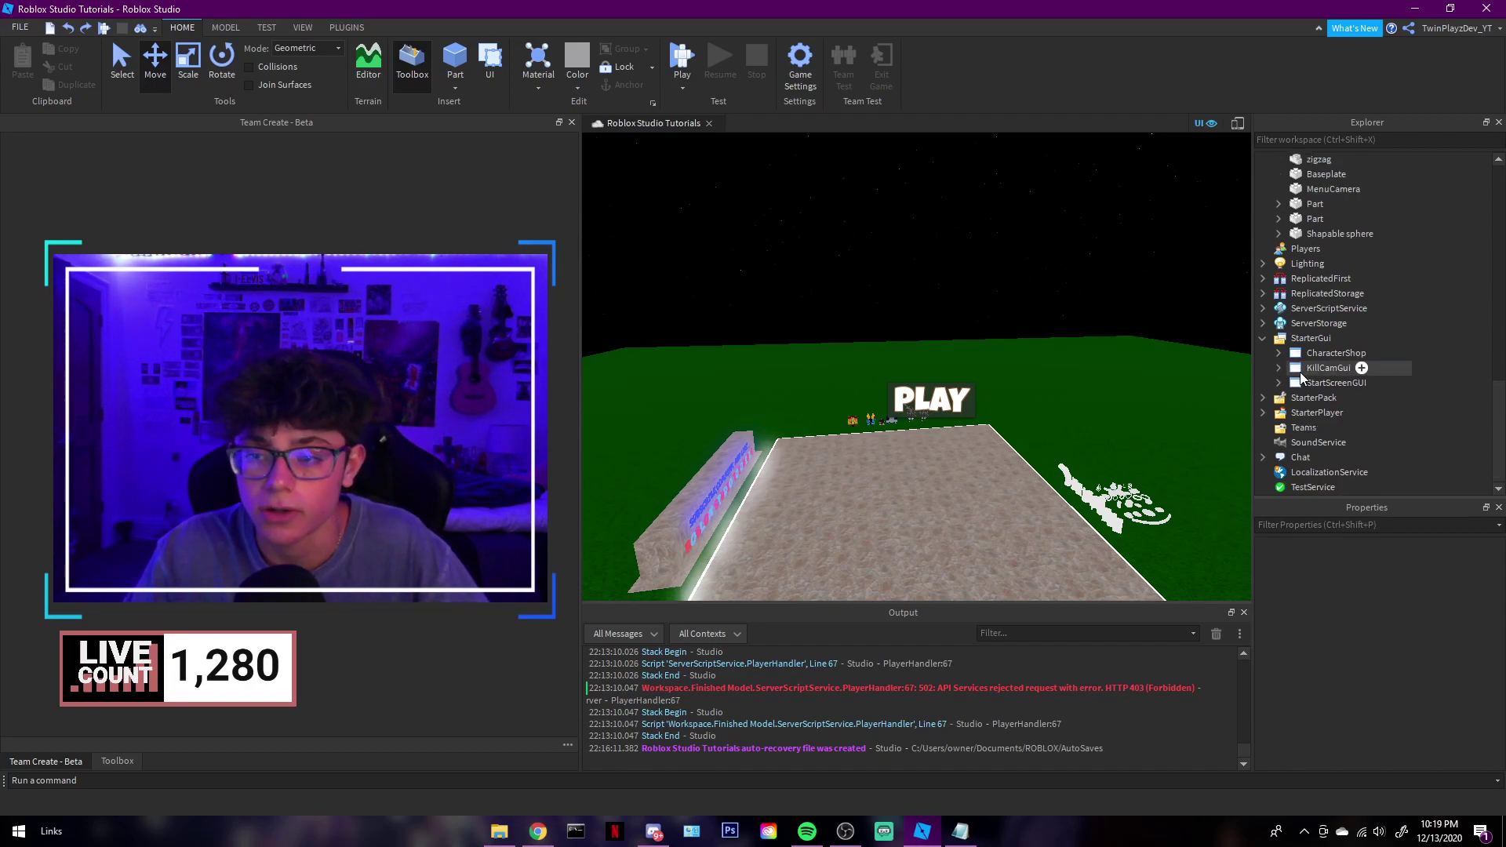
click(1310, 384)
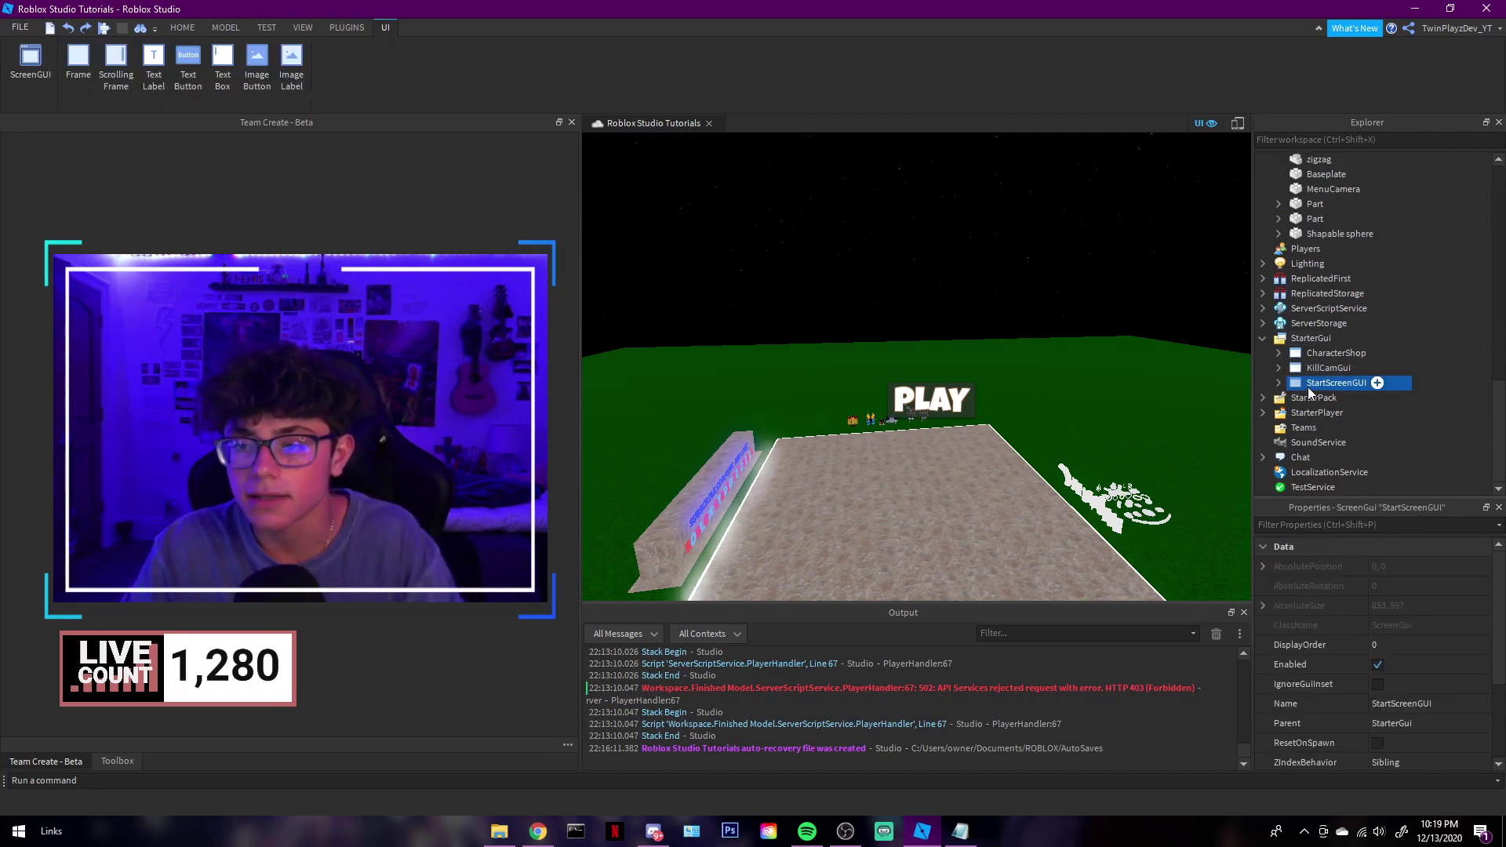
key(Delete)
Collapse the Workspace and StarterGui trees in the object hierarchy
scroll(1320, 369, up, 15)
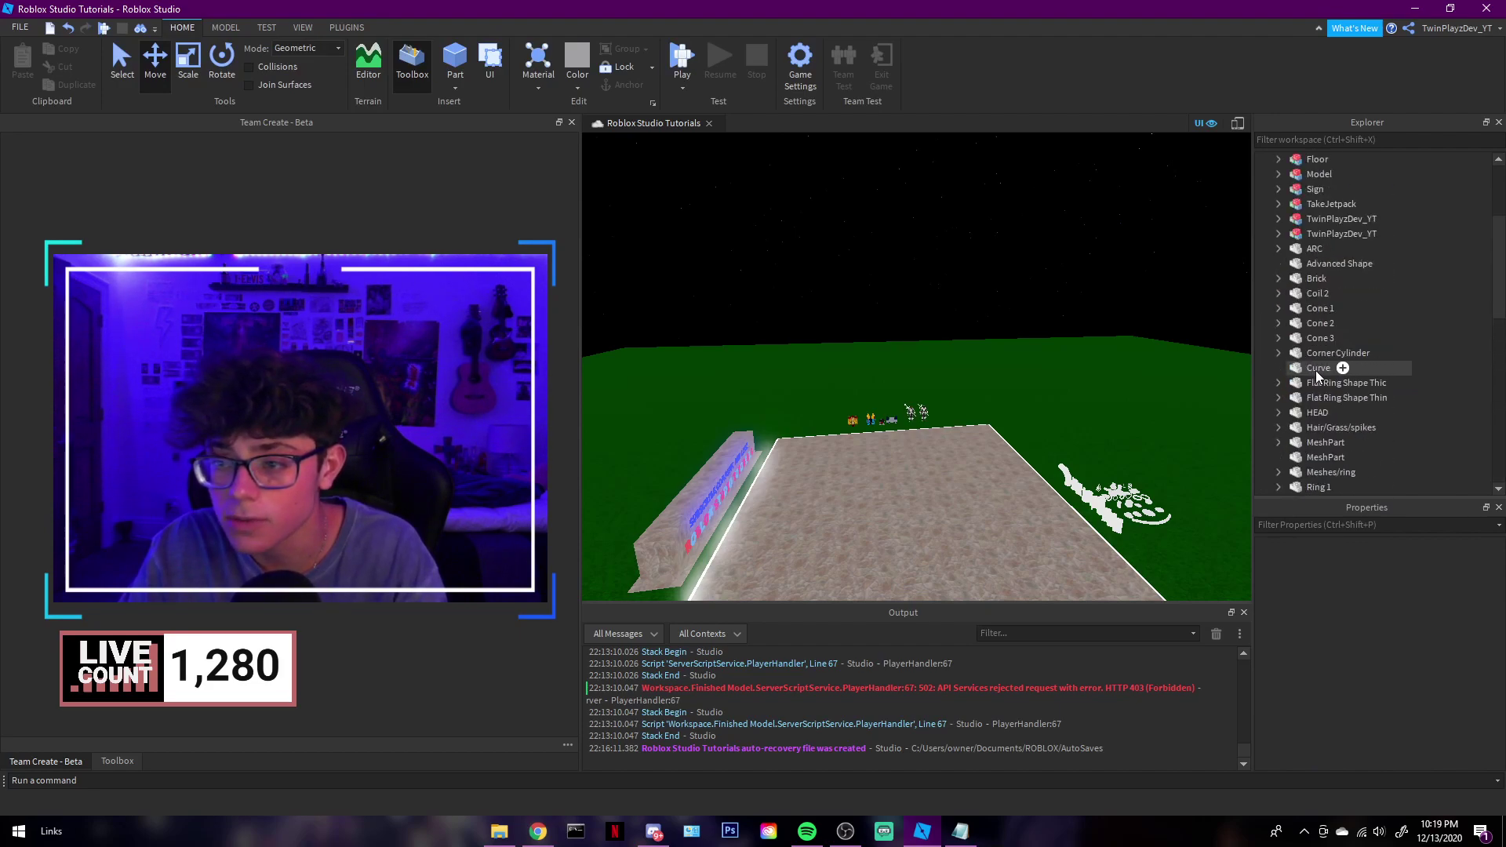
scroll(1365, 323, down, 10)
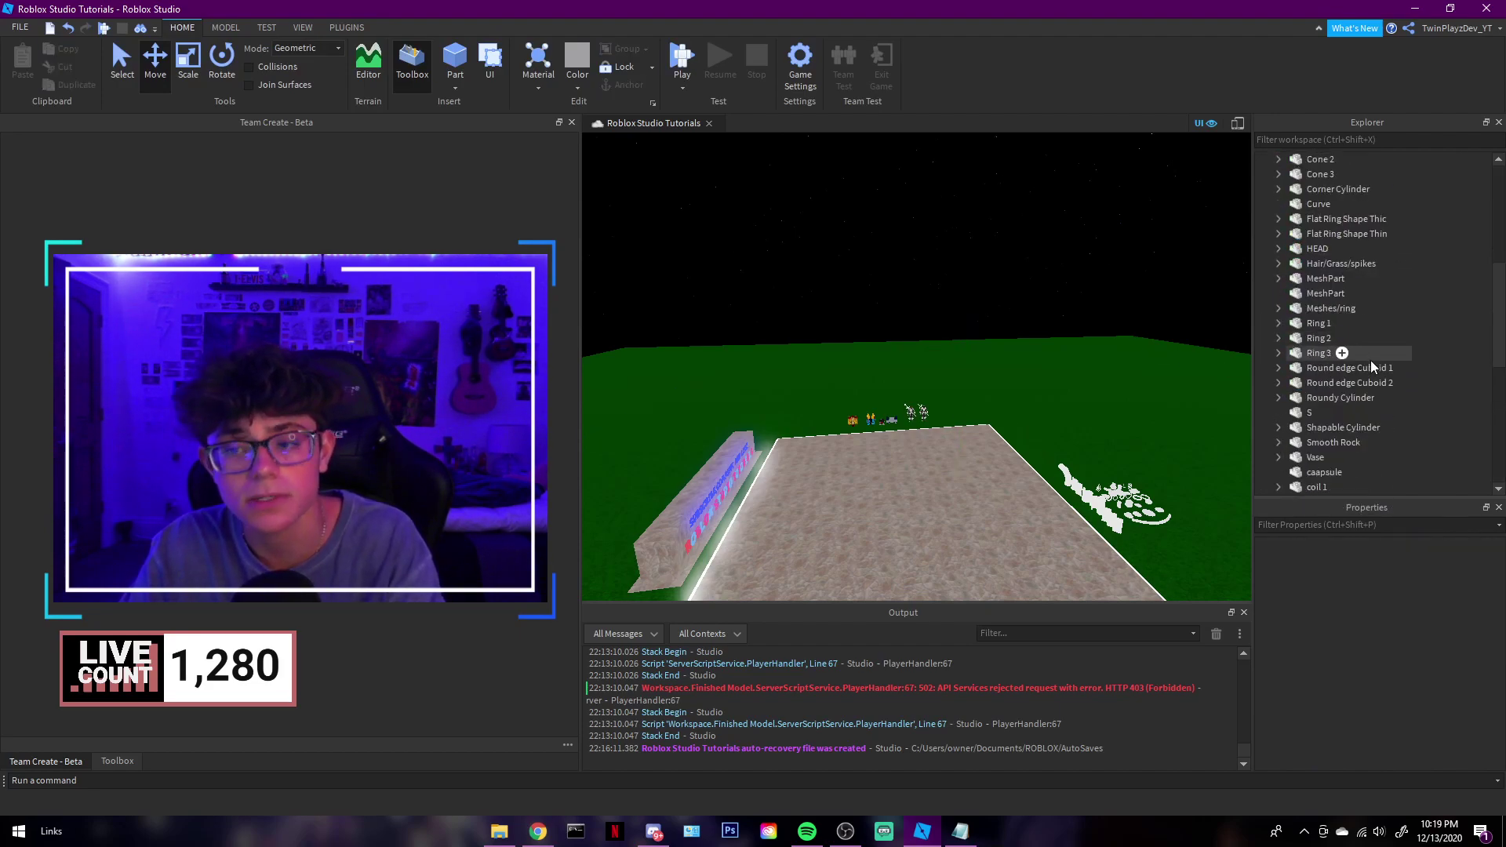
scroll(1343, 397, up, 10)
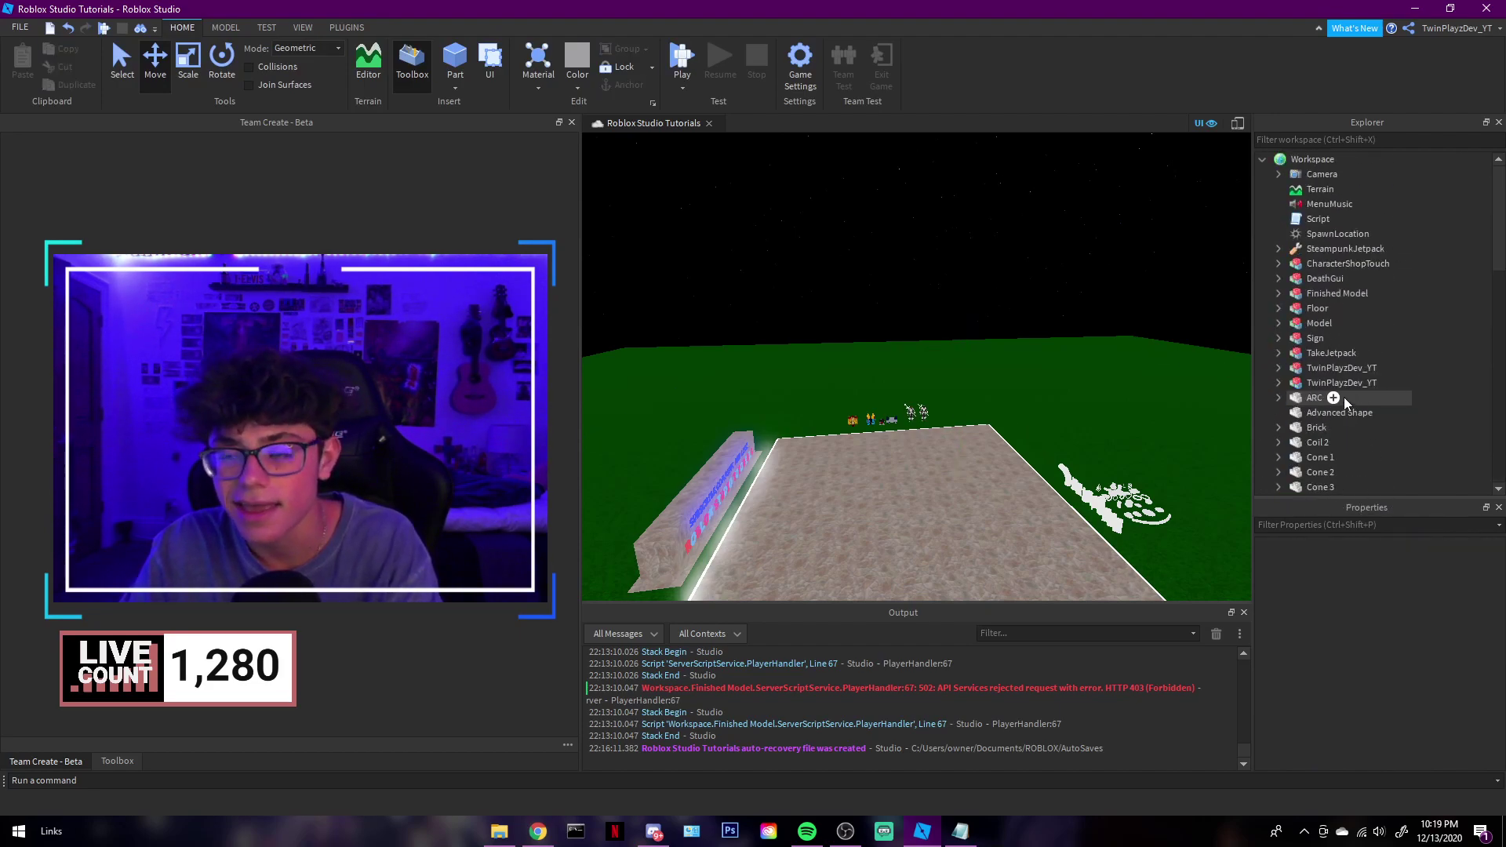
click(1262, 159)
click(1261, 264)
right_drag(994, 249, 995, 249)
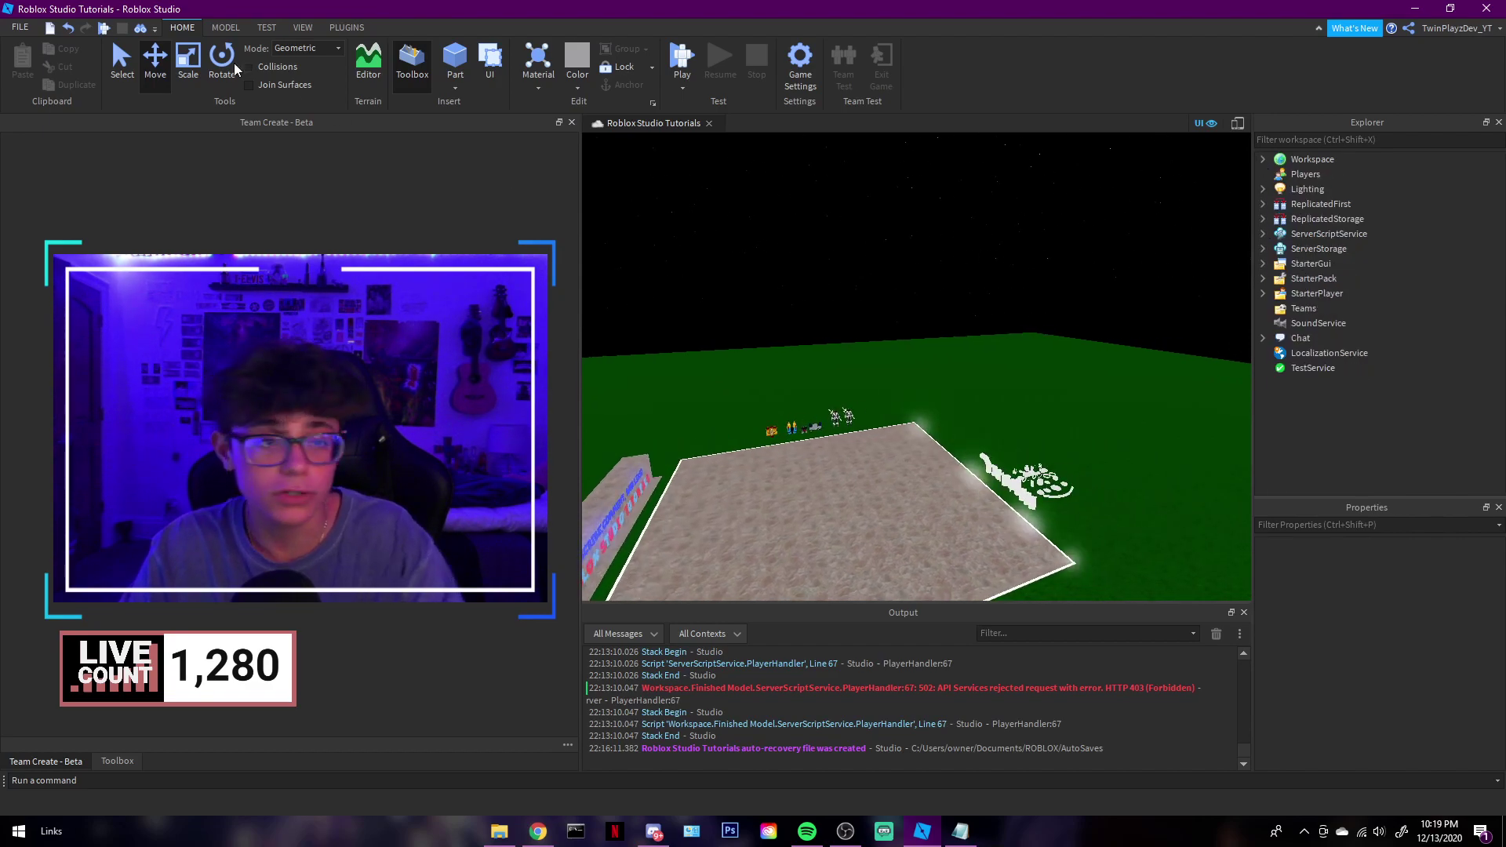
click(20, 28)
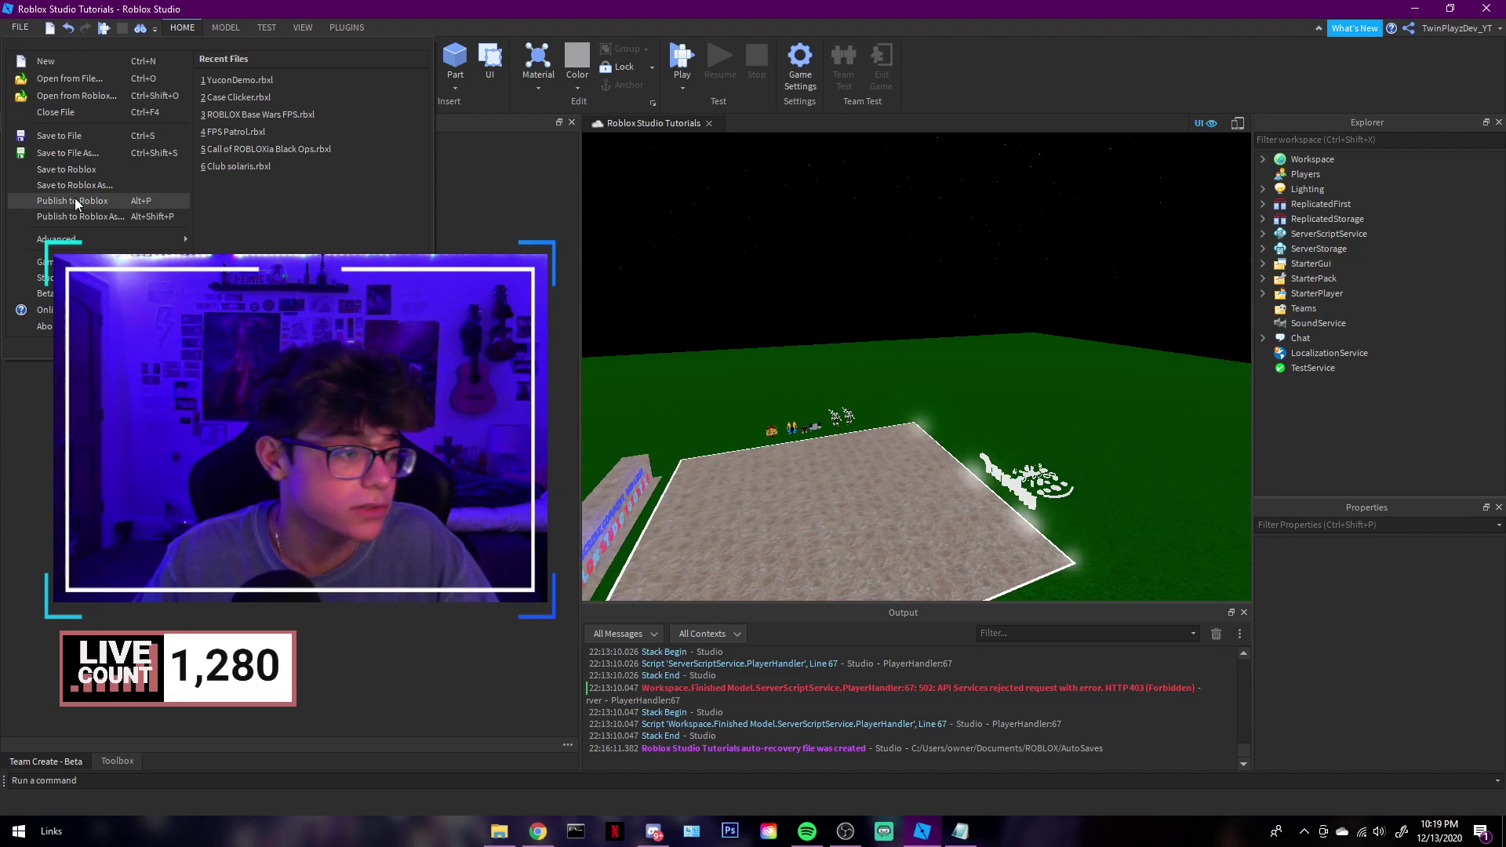
click(976, 256)
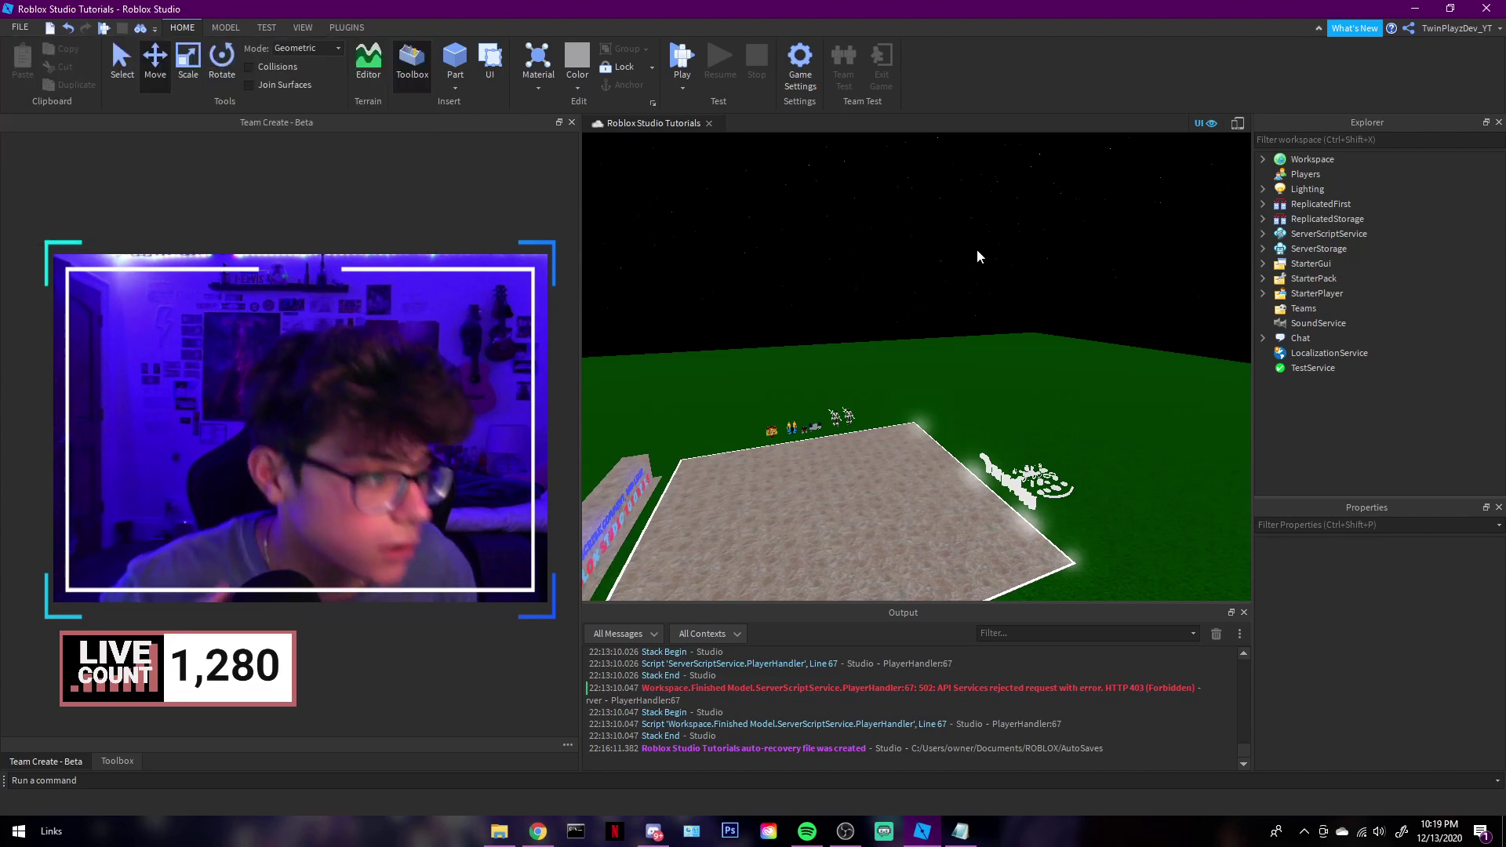